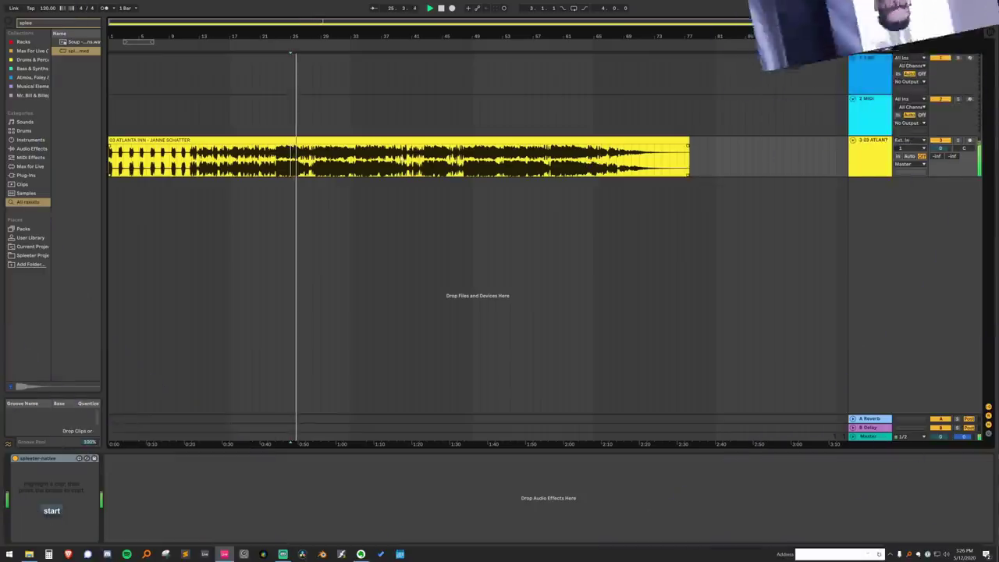
# Stop playback and run spleeter-native on the selected 03 ATLANTA INN clip to split it into stems.
pyautogui.press('space')
pyautogui.click(351, 142)
pyautogui.click(56, 512)
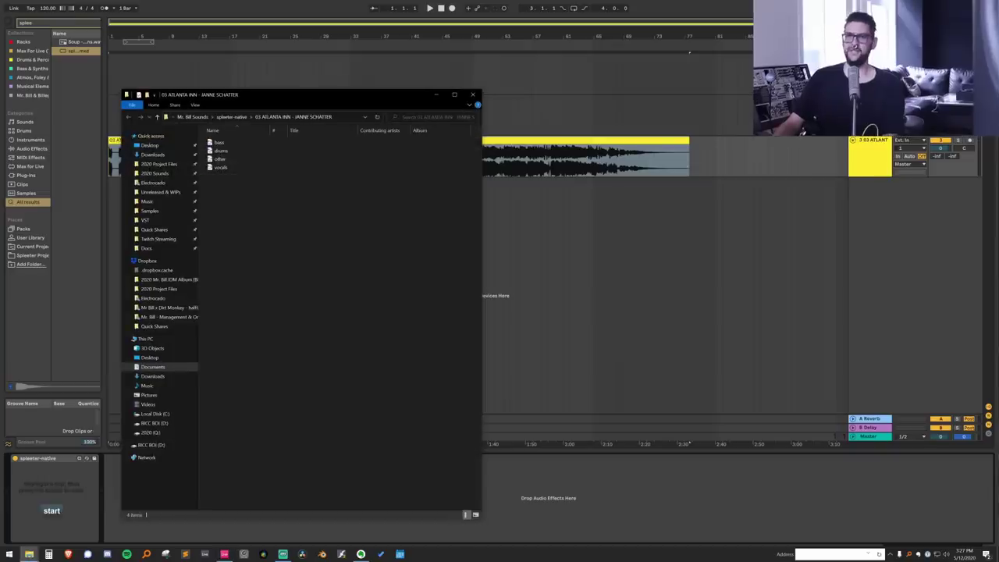
# Open the separated bass stem in the audio player and audition the bass and drums stems.
pyautogui.moveTo(227, 200); pyautogui.dragTo(227, 141)
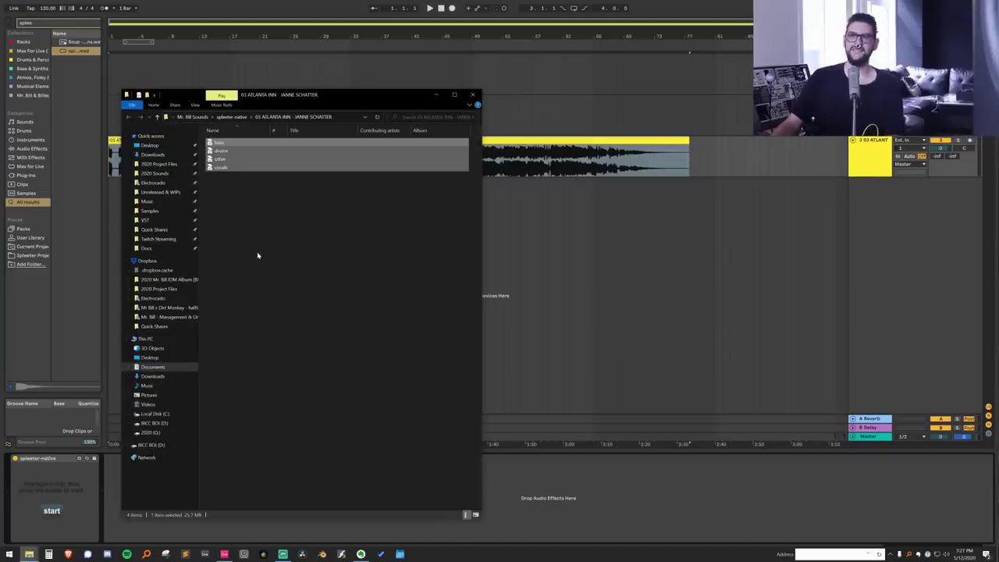
pyautogui.click(247, 231)
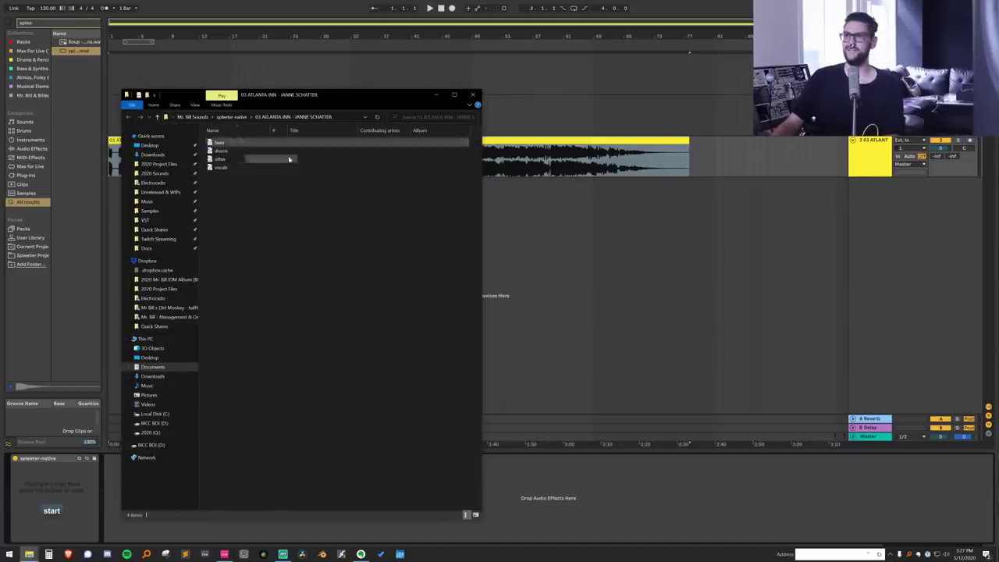
pyautogui.doubleClick(224, 145)
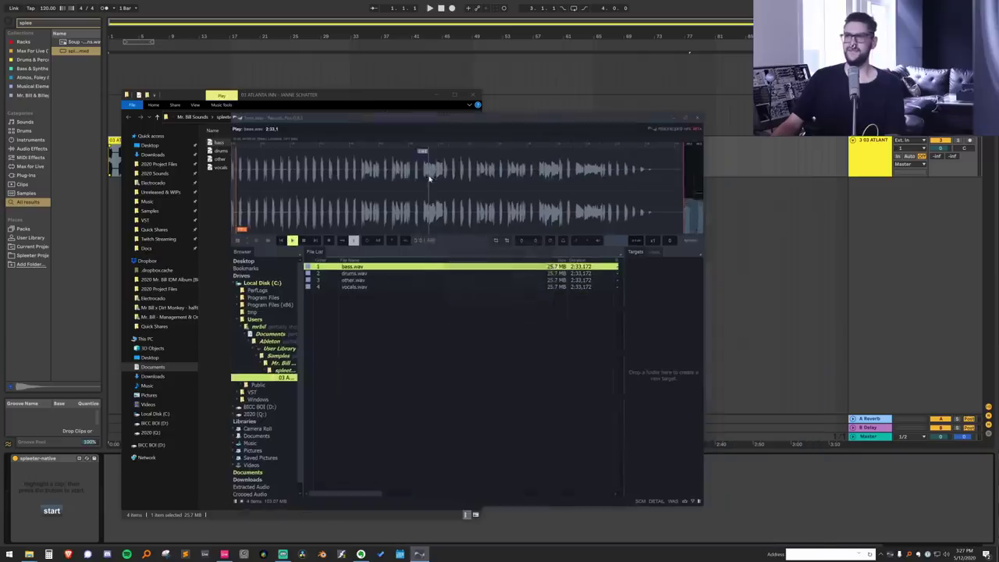
pyautogui.click(358, 176)
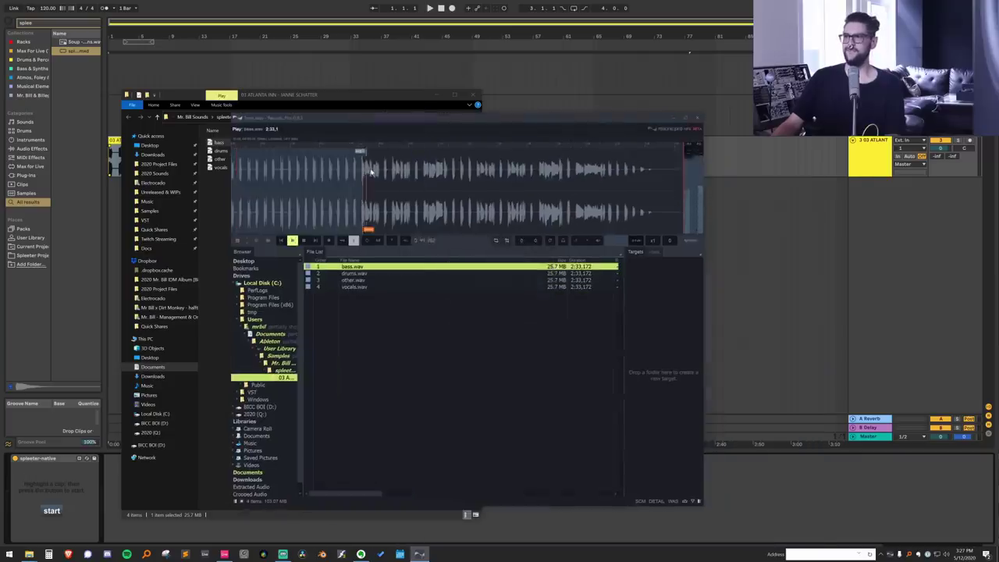
pyautogui.click(359, 274)
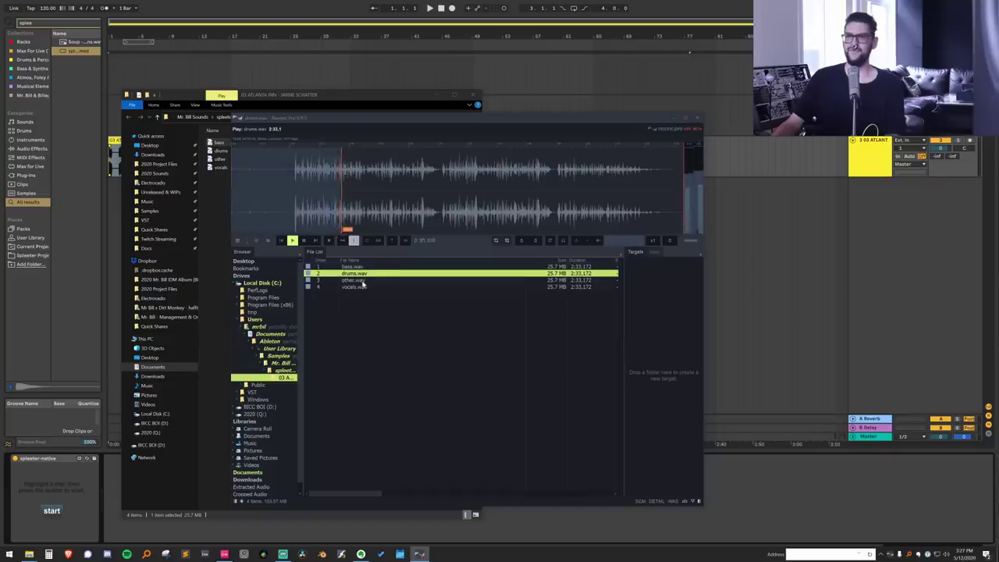
pyautogui.press('space')
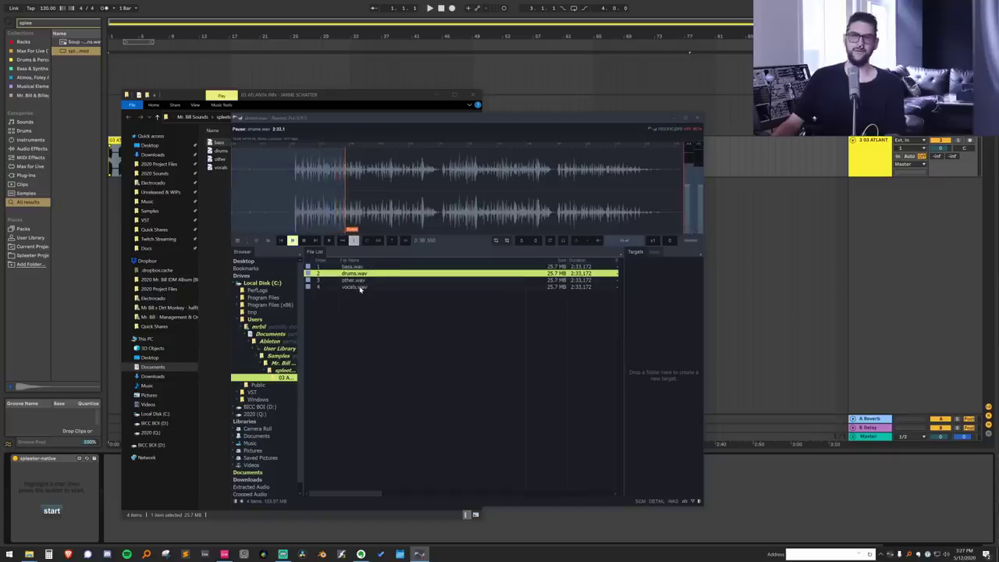
# Audition the vocals stem from its middle, pause it, and listen to the other stem.
pyautogui.click(360, 288)
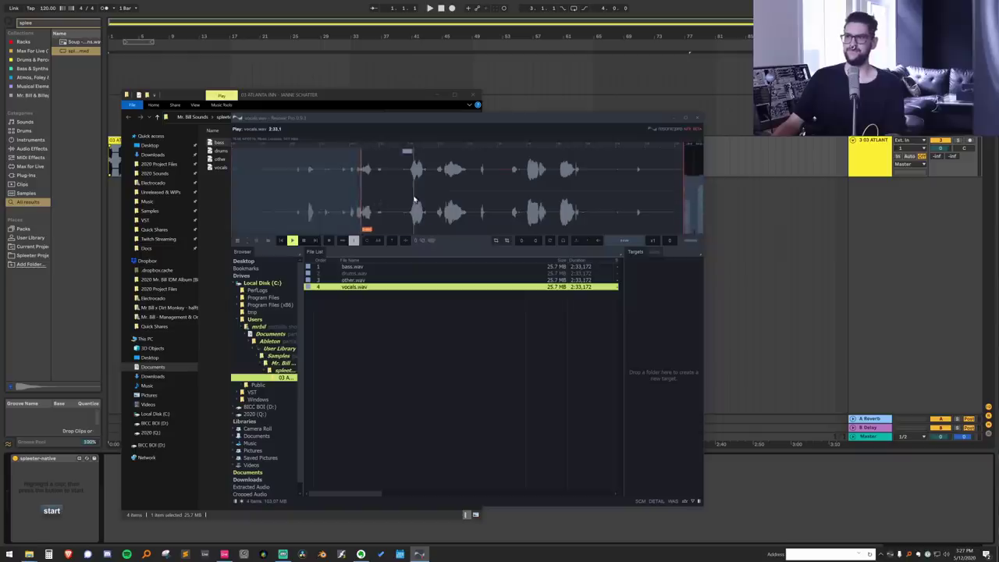
pyautogui.click(422, 209)
pyautogui.press('space')
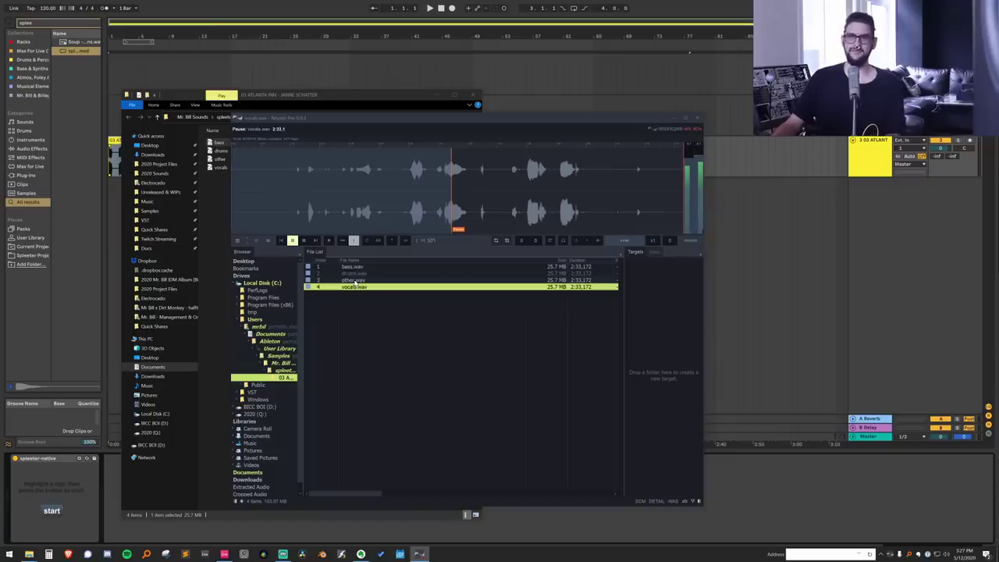
pyautogui.click(355, 279)
pyautogui.click(370, 190)
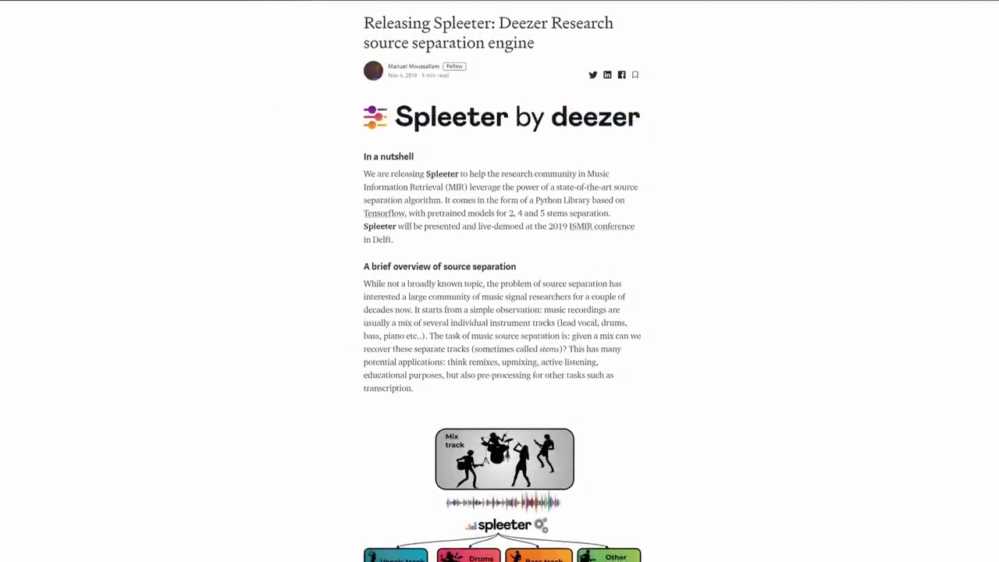
pyautogui.scroll(-1, 499, 281)
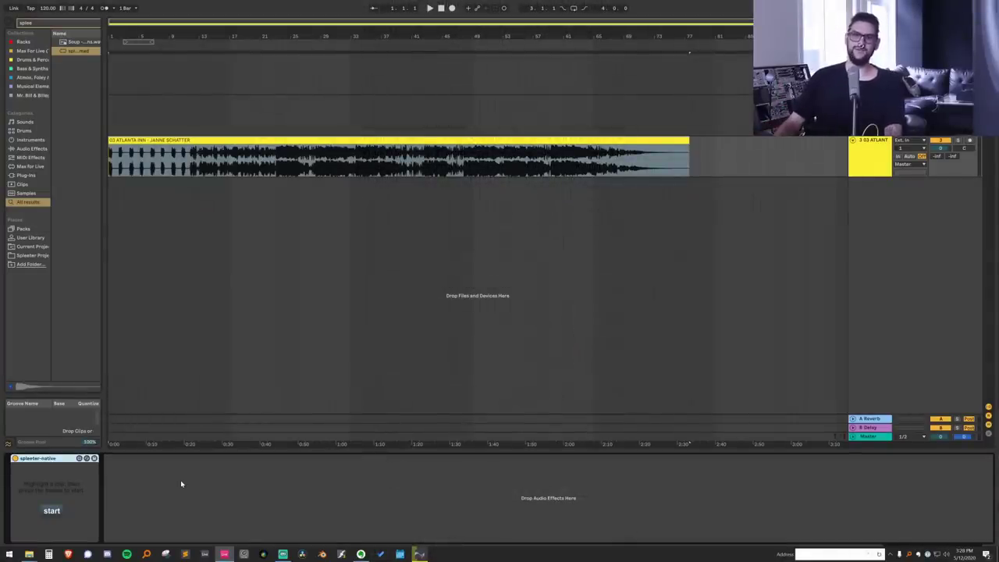
pyautogui.click(253, 140)
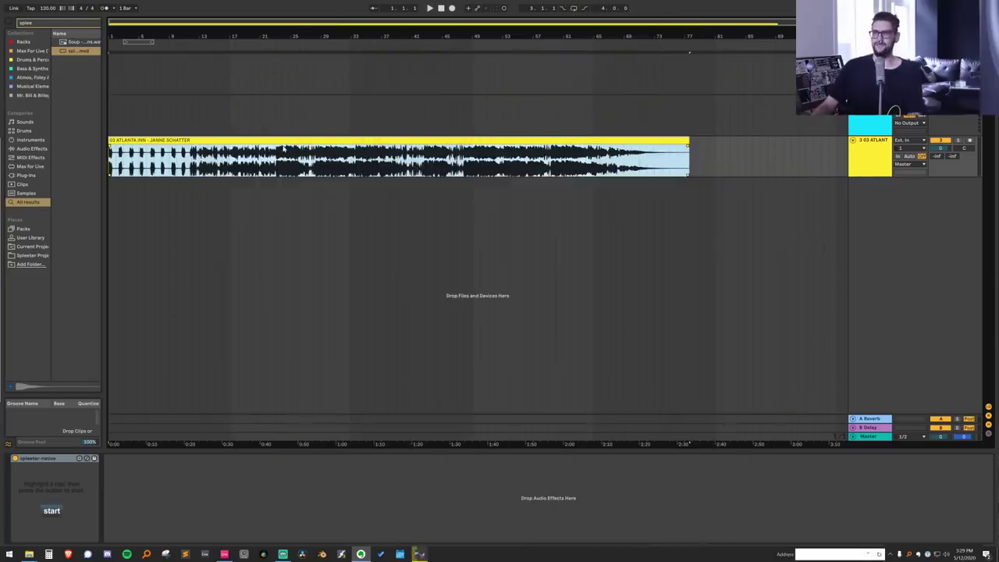
pyautogui.click(284, 150)
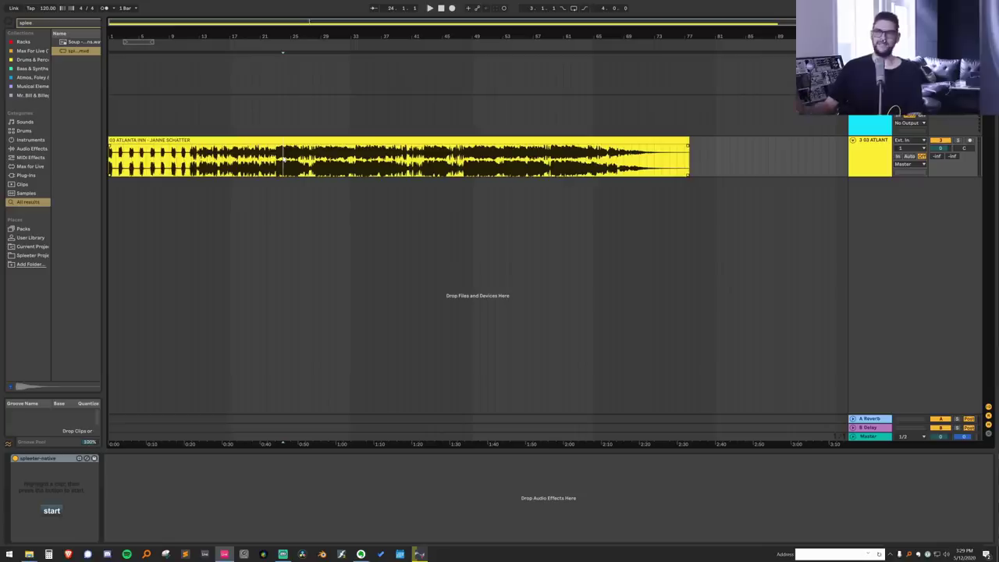
pyautogui.click(276, 161)
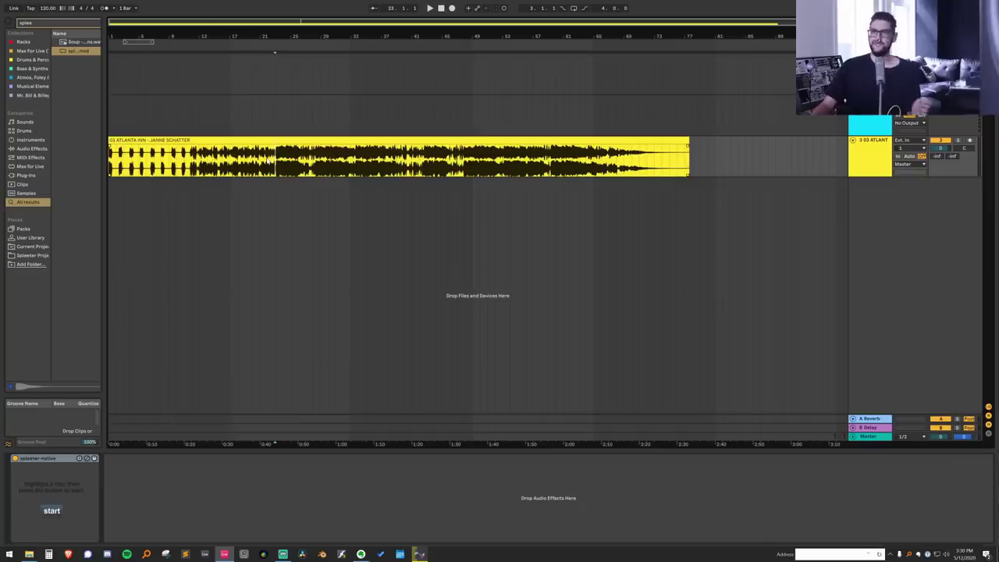
pyautogui.click(245, 165)
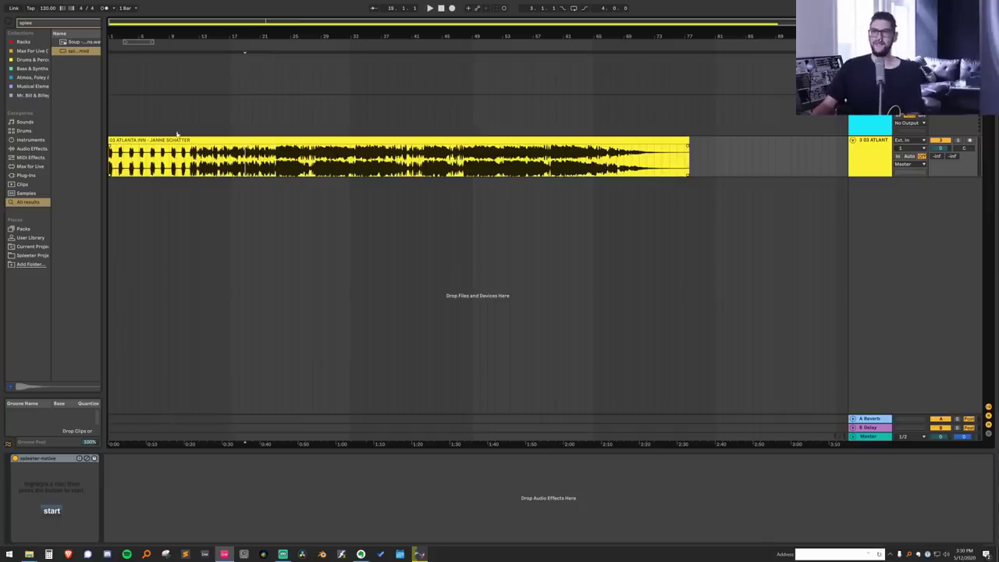
pyautogui.click(77, 52)
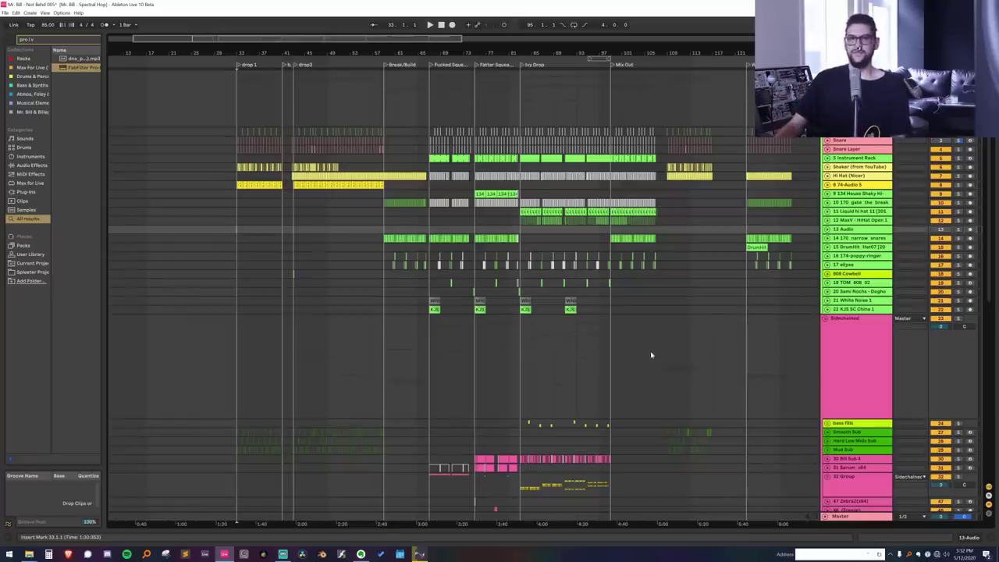
# Zoom in on the drop2 section across the Sidechained group's tracks and clear the time selection.
pyautogui.scroll(-5, 468, 328)
pyautogui.moveTo(294, 294); pyautogui.dragTo(383, 289)
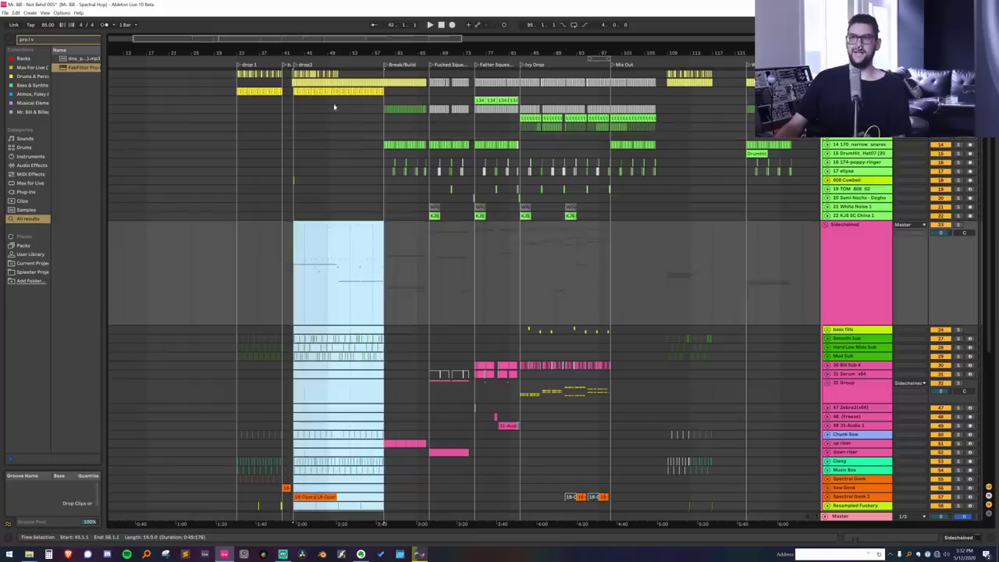
pyautogui.press('z')
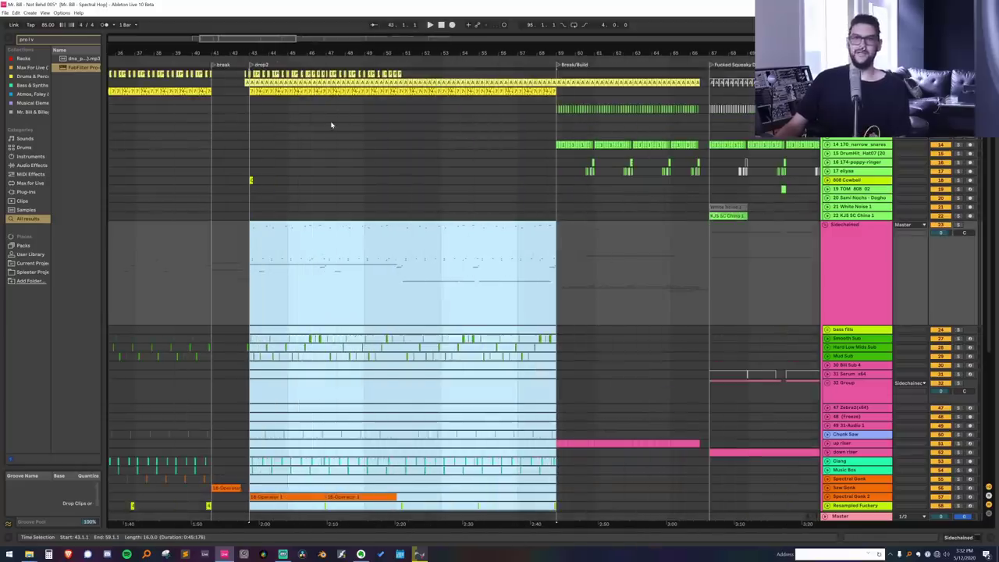
pyautogui.scroll(-8, 331, 125)
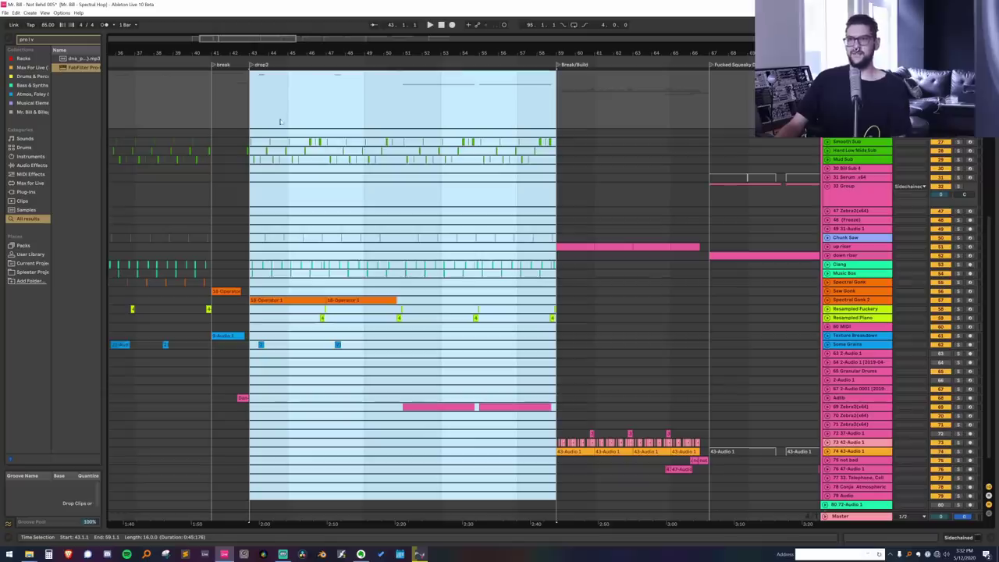
pyautogui.rightClick(280, 121)
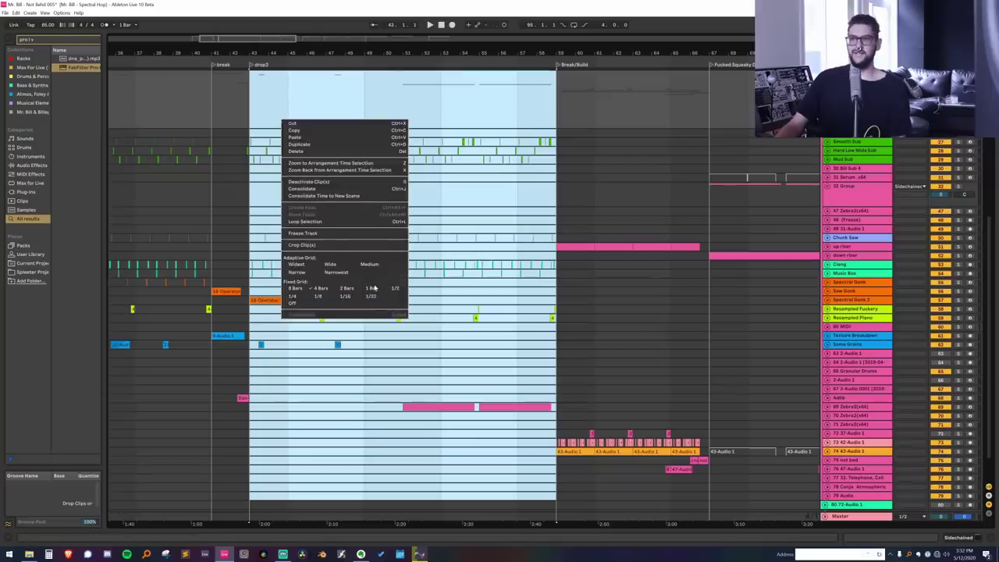
pyautogui.press('Escape')
pyautogui.click(250, 121)
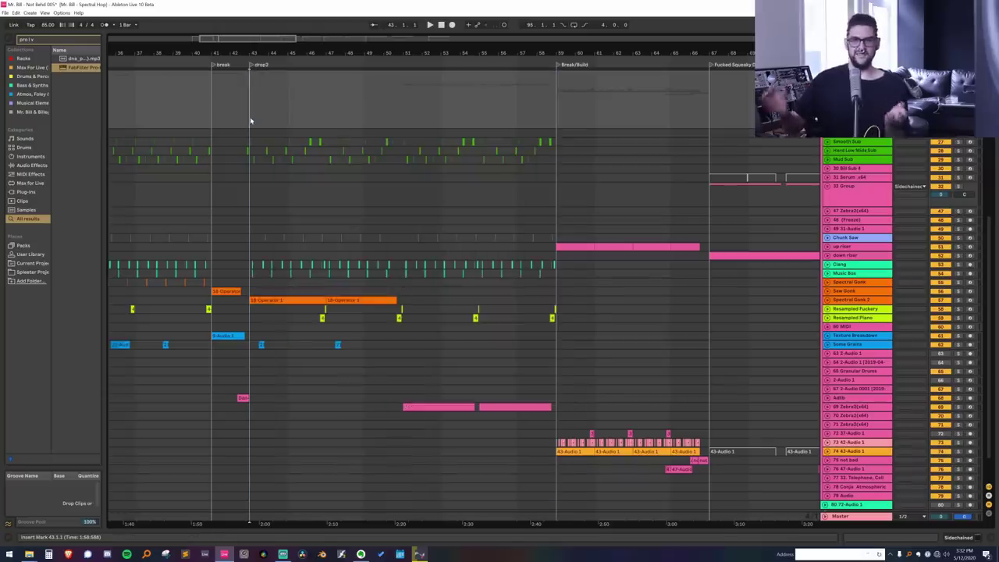
# Select bars 43 to 49 across the Sidechained group and play back the start of drop2.
pyautogui.moveTo(256, 119); pyautogui.dragTo(317, 54)
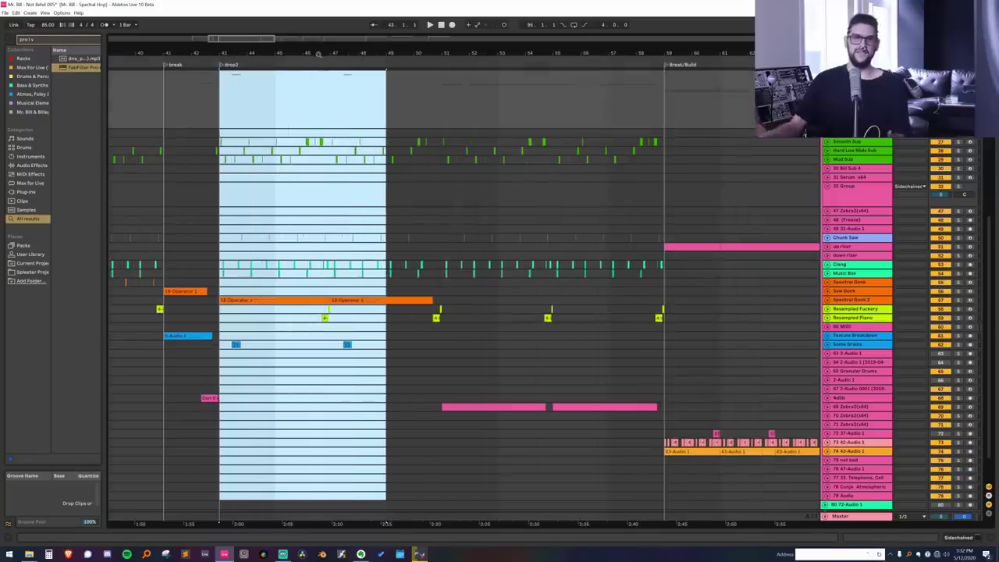
pyautogui.scroll(3, 435, 152)
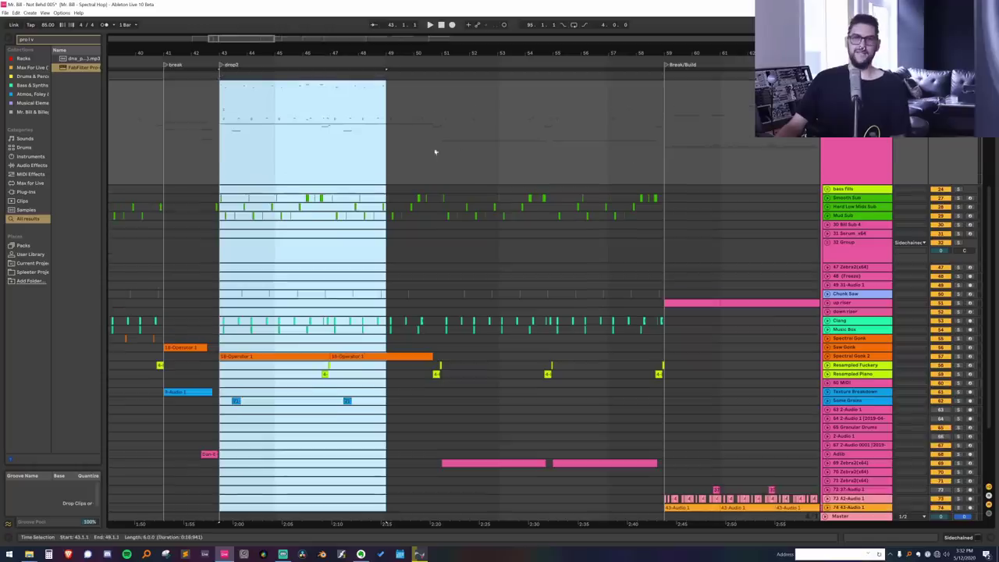
pyautogui.moveTo(231, 158); pyautogui.dragTo(415, 152)
pyautogui.press('space')
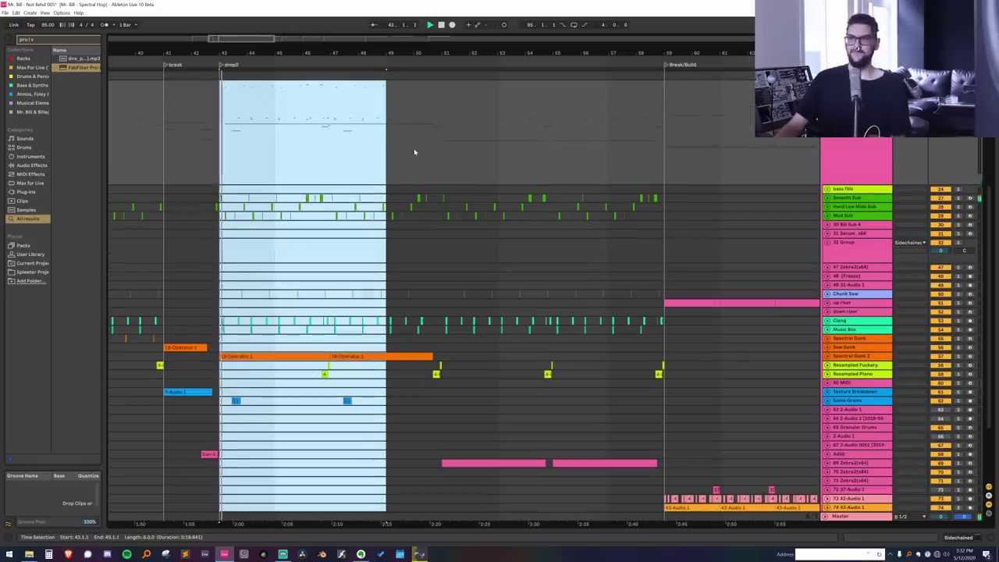
pyautogui.scroll(3, 414, 152)
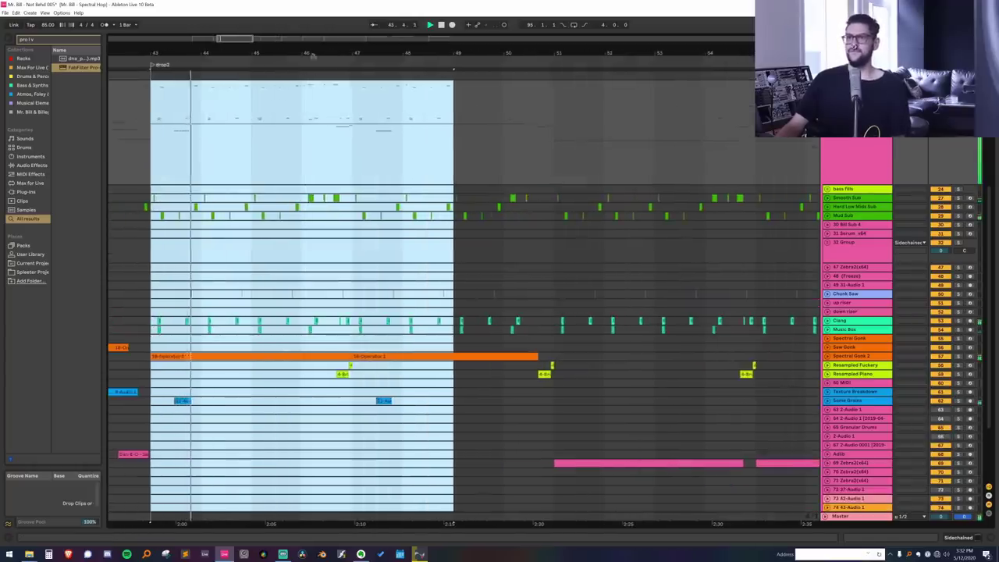
pyautogui.scroll(5, 451, 217)
pyautogui.scroll(-4, 451, 217)
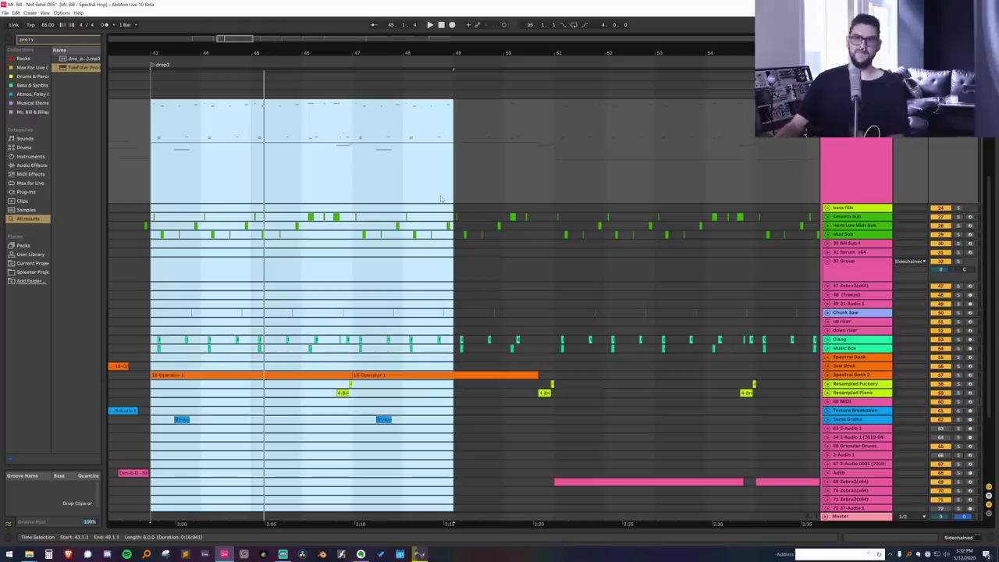
# Fold the Drums-adjacent Sidechained group's tracks and show the Spleeter Project folder in a widened browser.
pyautogui.click(826, 103)
pyautogui.click(882, 375)
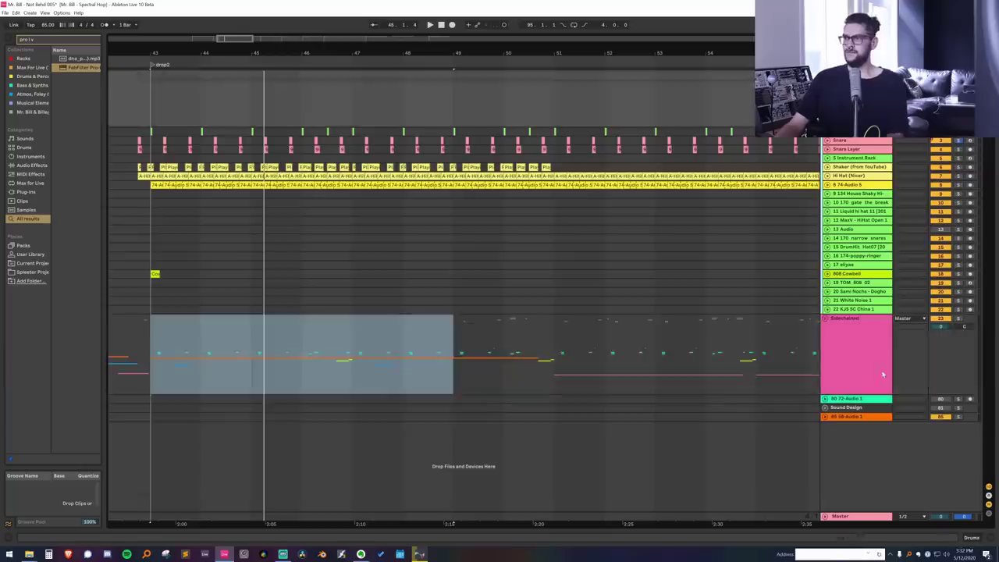
pyautogui.click(28, 271)
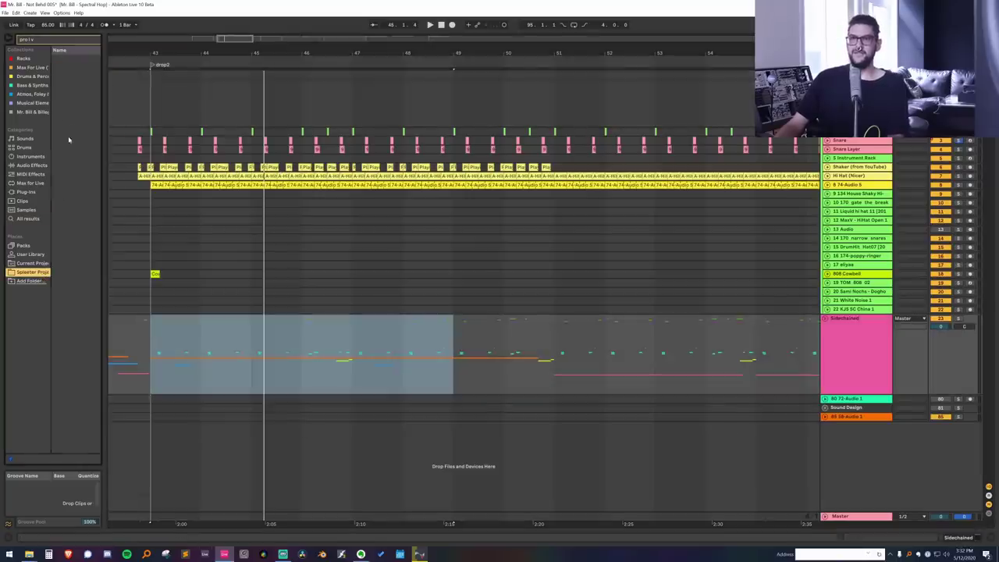
pyautogui.moveTo(101, 53); pyautogui.dragTo(137, 52)
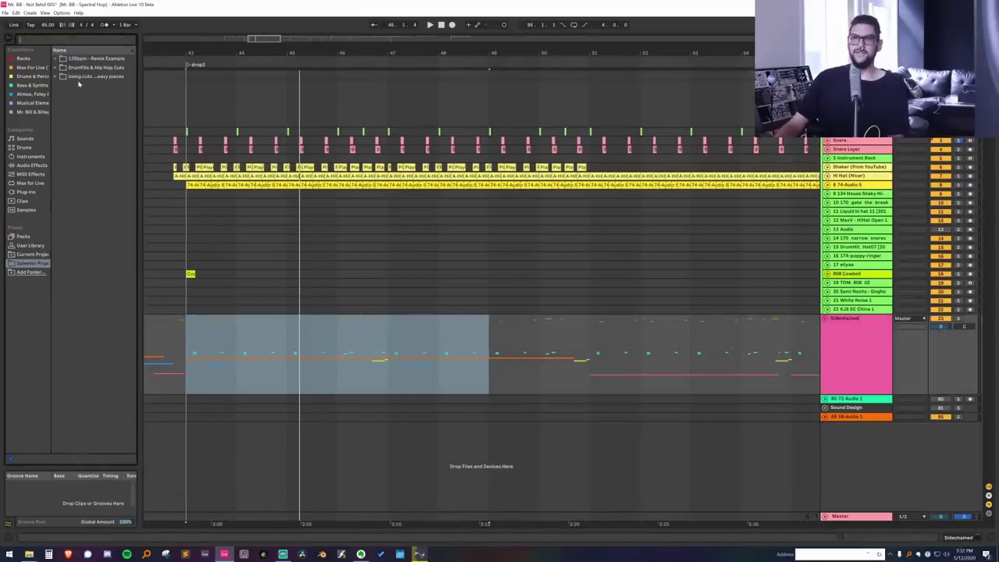
# Place the 08 ROOTS - IAN CARR file from the DrumFills & Hip Hop Cuts folder on a new audio track at bar 41.
pyautogui.click(80, 76)
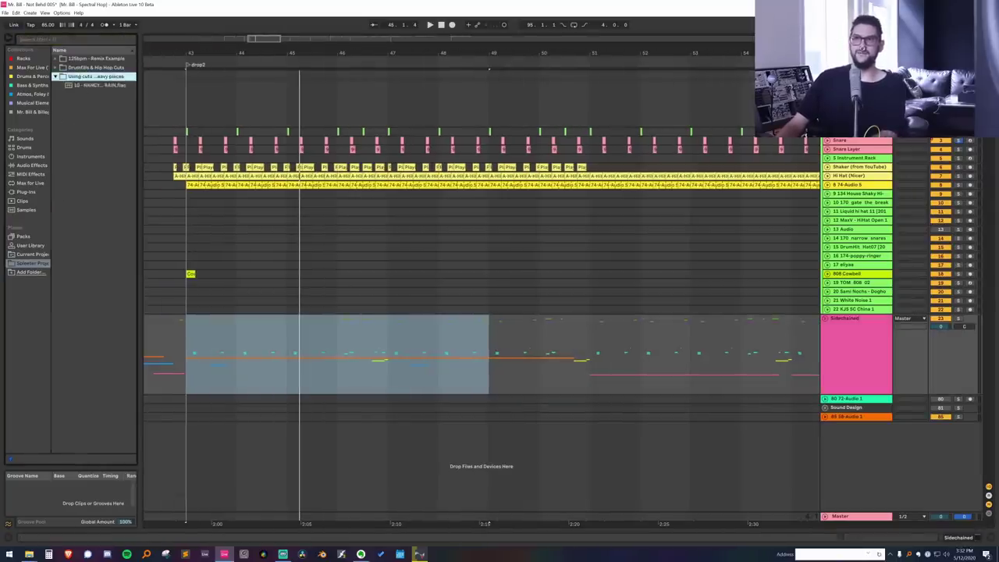
pyautogui.click(90, 60)
pyautogui.click(90, 74)
pyautogui.moveTo(92, 76); pyautogui.dragTo(184, 427)
# Search the browser for "spleeter" and load spleeter-native.amxd onto the 08 ROOTS - IAN CARR track.
pyautogui.hotkey('ctrl', 'f')
pyautogui.write('spl')
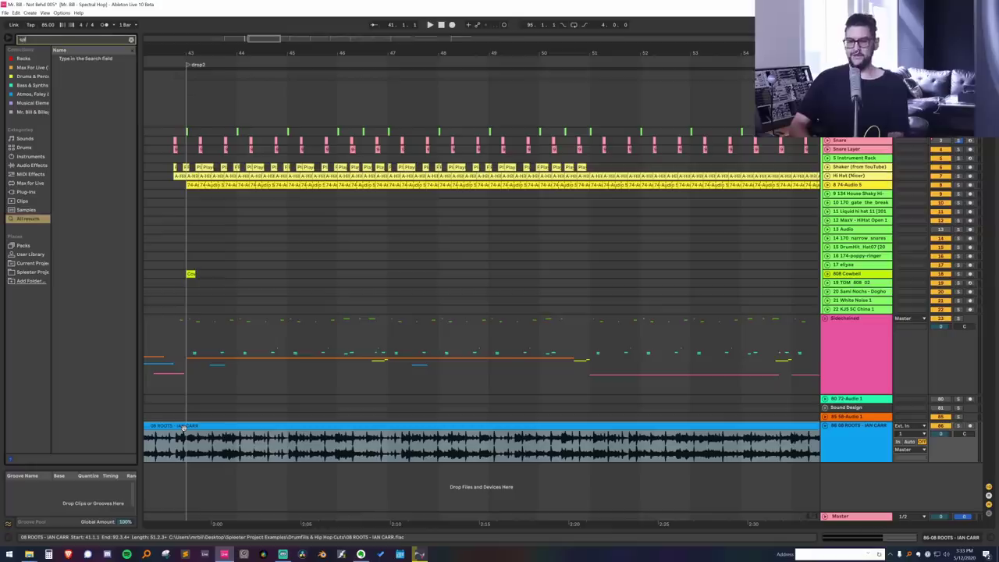
pyautogui.write('eeter')
pyautogui.click(97, 60)
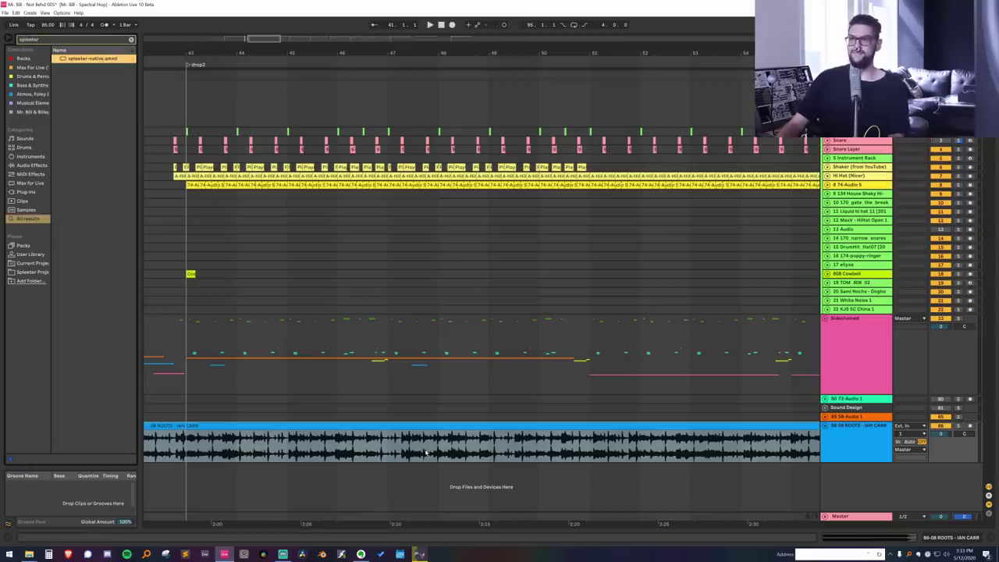
pyautogui.press('Return')
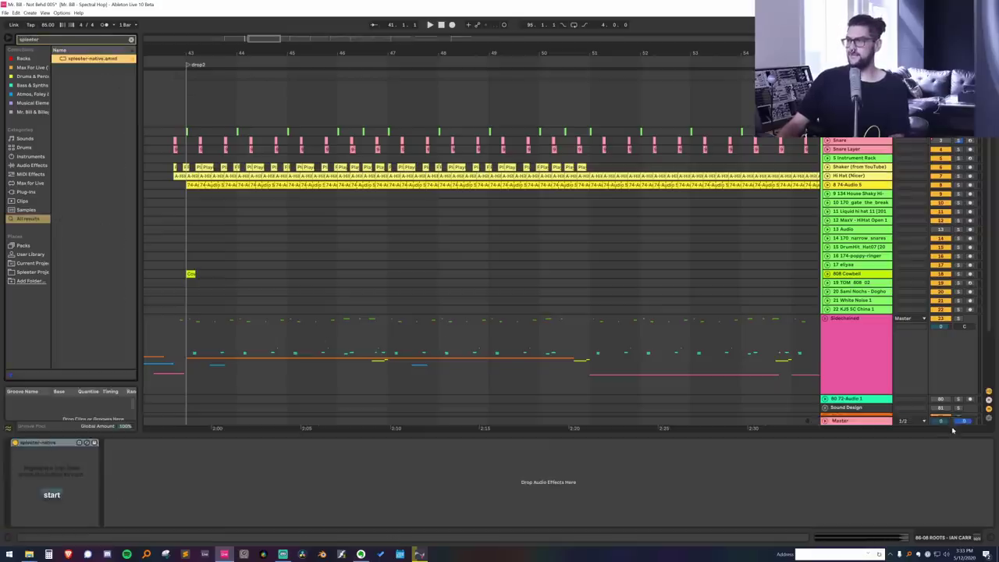
# Solo the 08 ROOTS - IAN CARR track and select its whole clip in the zoomed-out arrangement.
pyautogui.moveTo(944, 388); pyautogui.dragTo(949, 376)
pyautogui.click(960, 359)
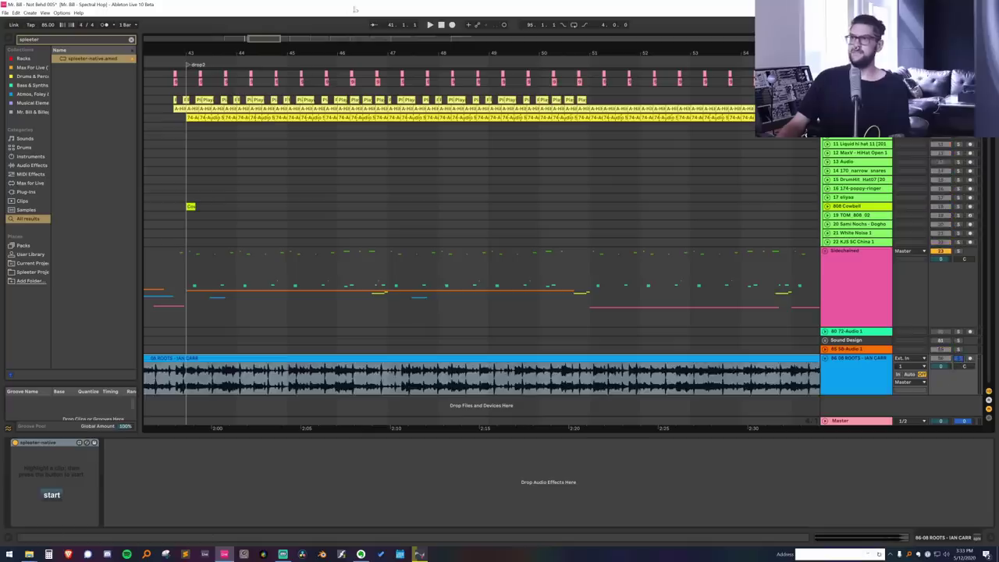
pyautogui.moveTo(394, 52); pyautogui.dragTo(390, 9)
pyautogui.click(287, 358)
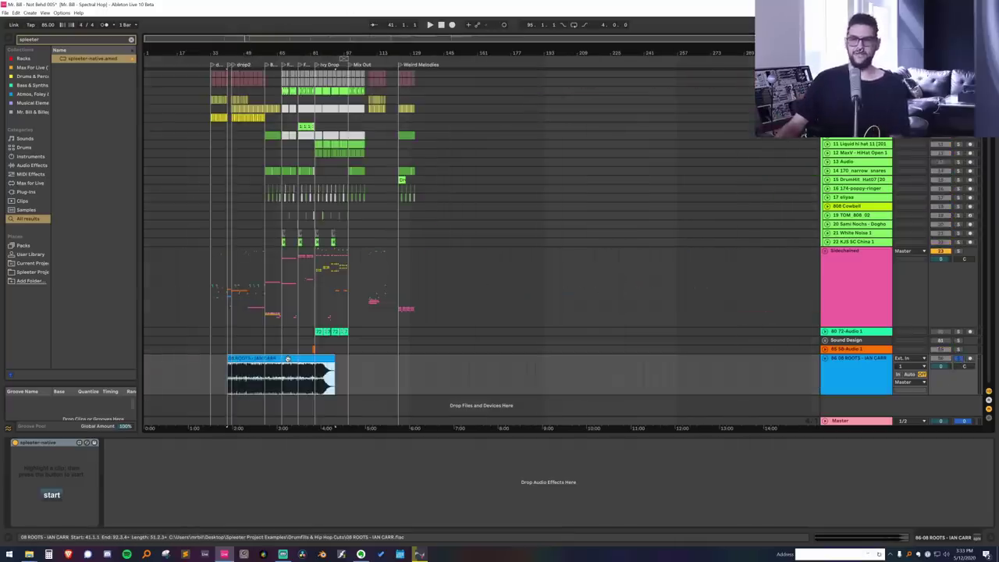
# Run spleeter-native on the selected 08 ROOTS - IAN CARR clip to split it into stems.
pyautogui.doubleClick(288, 359)
pyautogui.click(288, 359)
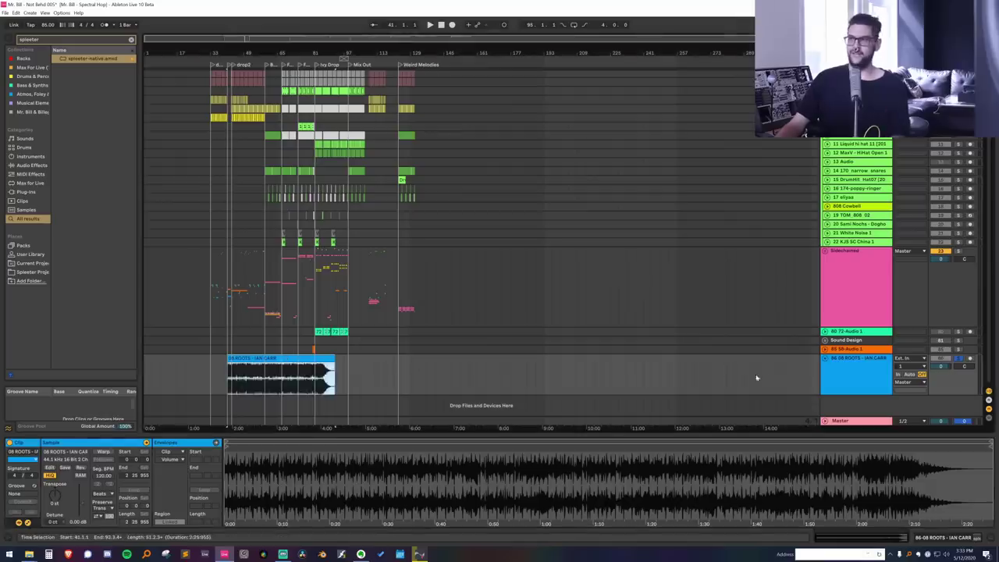
pyautogui.doubleClick(855, 379)
pyautogui.click(289, 359)
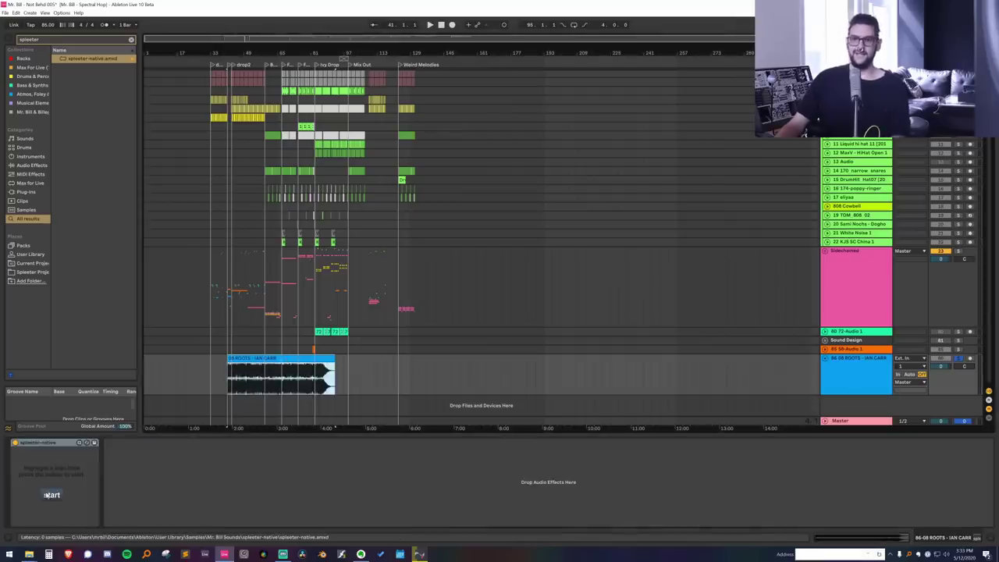
pyautogui.click(52, 495)
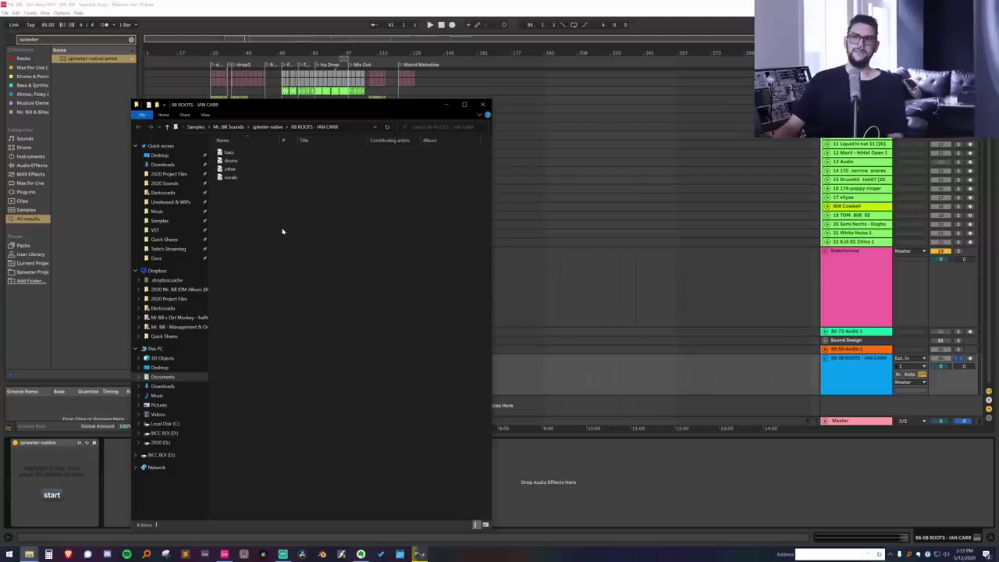
# Examine the other and vocals stems in the spleeter-native output folder and move the folder window off the clip.
pyautogui.click(233, 170)
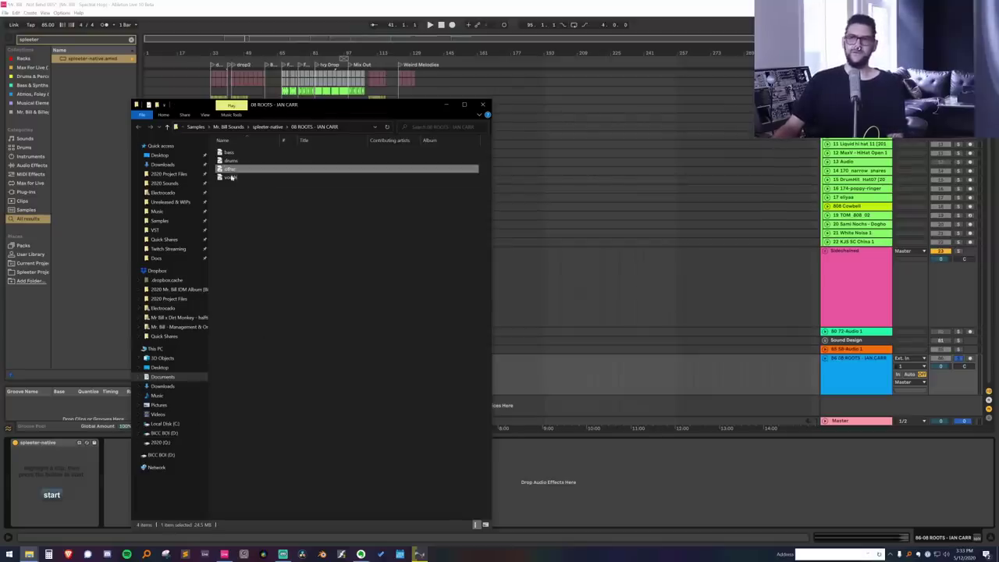
pyautogui.click(232, 178)
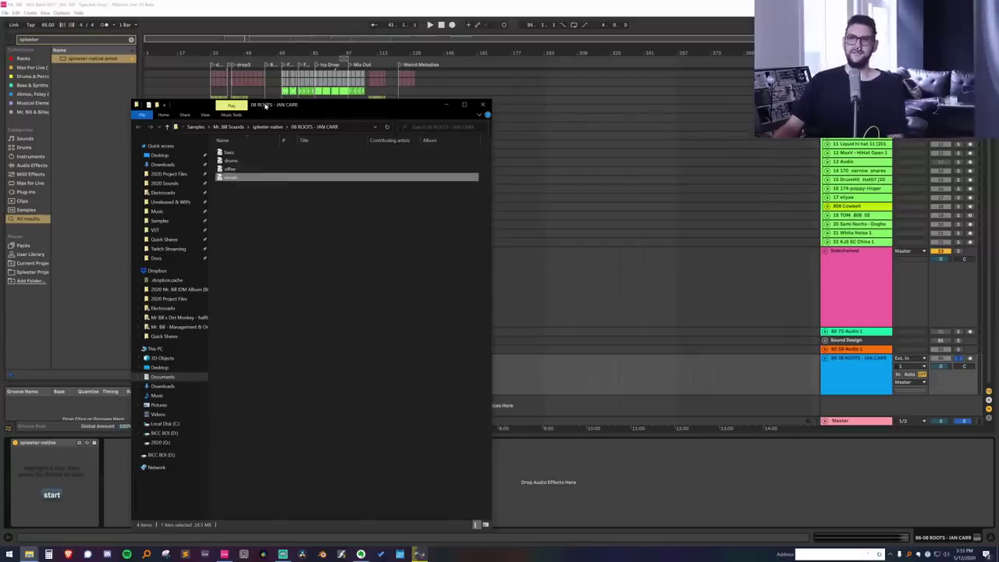
pyautogui.moveTo(367, 104); pyautogui.dragTo(679, 112)
# Remove the 08 ROOTS - IAN CARR track and insert a new MIDI track in its place.
pyautogui.click(871, 380)
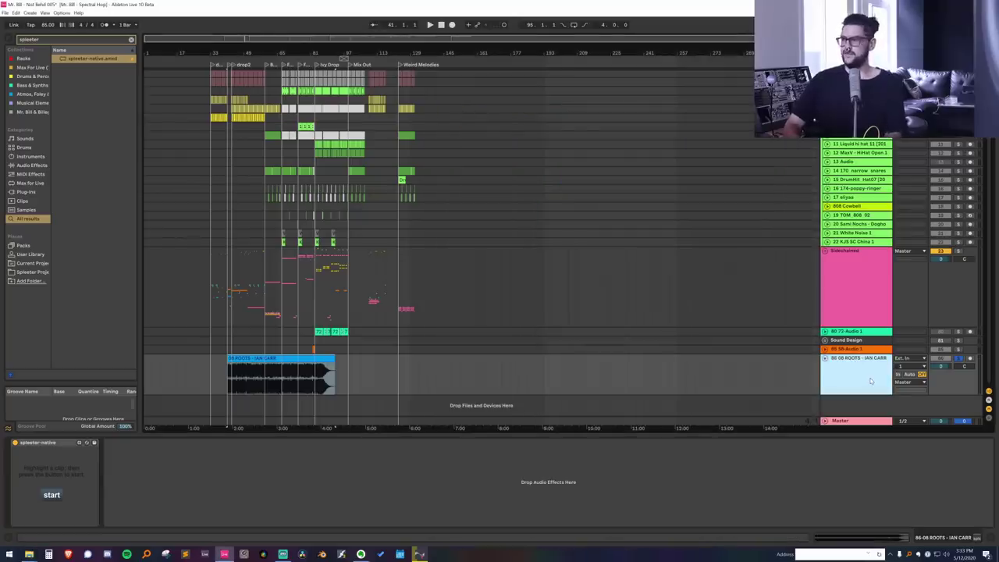
pyautogui.hotkey('ctrl', 'z')
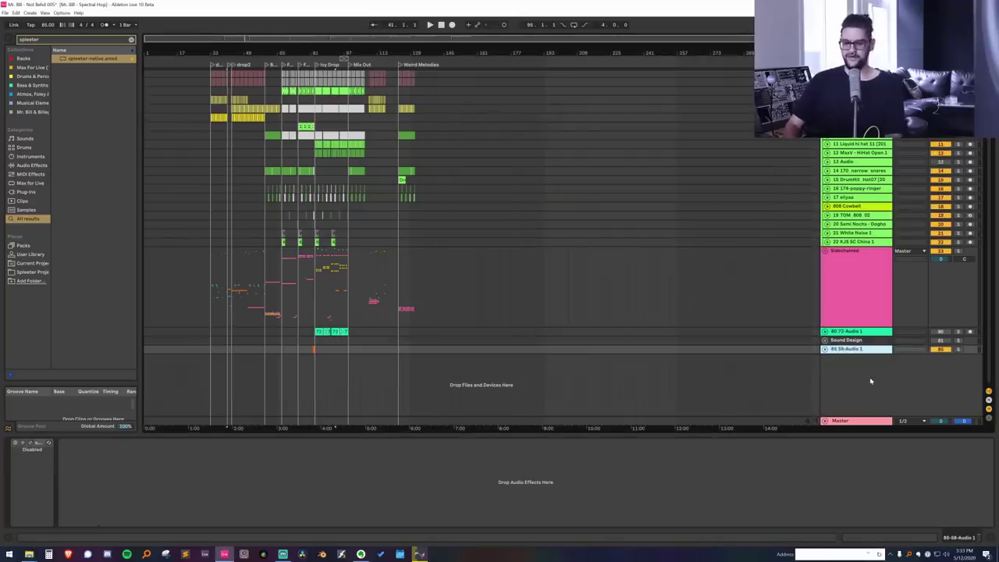
pyautogui.doubleClick(244, 359)
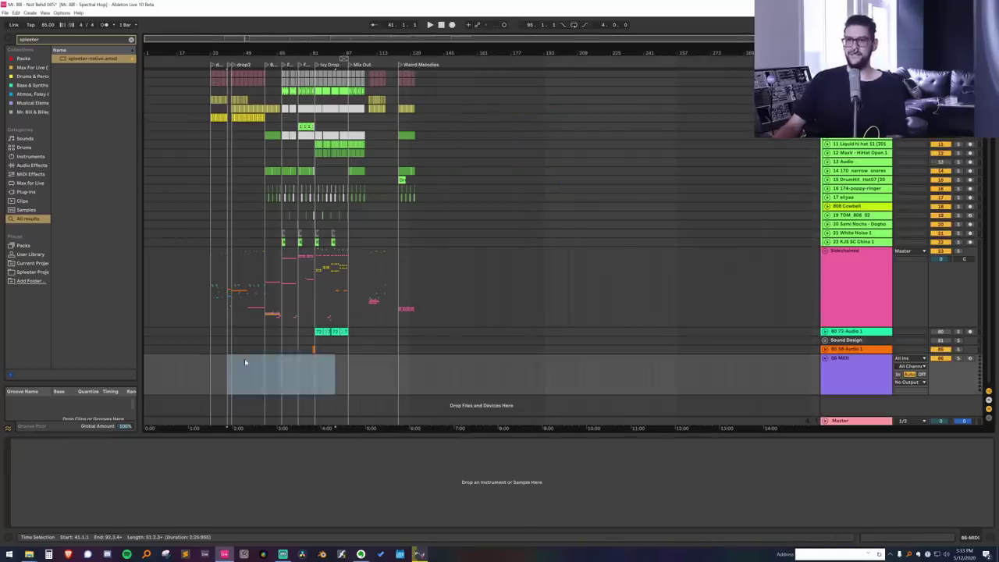
# Load the other stem from the 08 ROOTS - IAN CARR folder into a Simpler on the new MIDI track.
pyautogui.hotkey('alt', 'Tab')
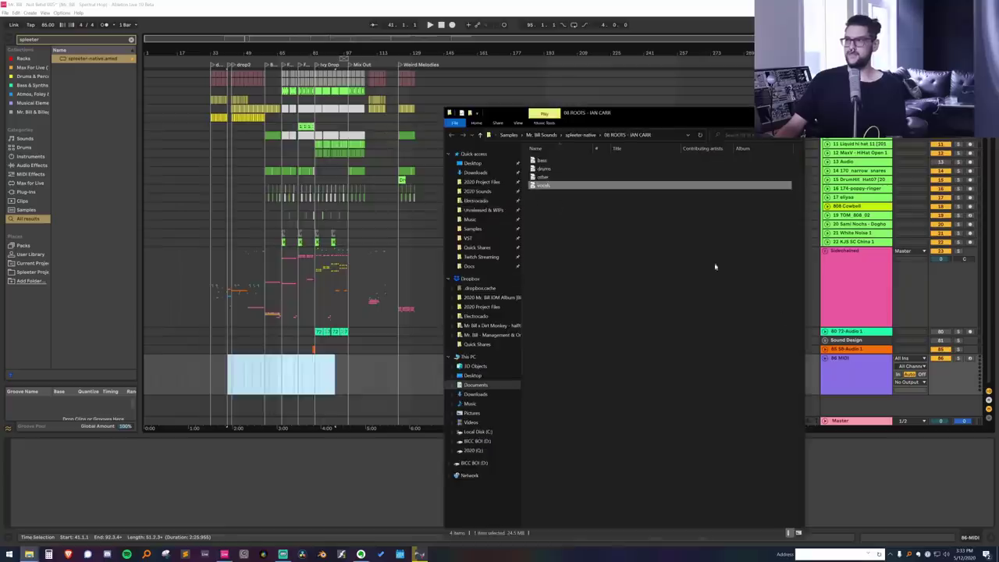
pyautogui.click(870, 375)
pyautogui.hotkey('alt', 'Tab')
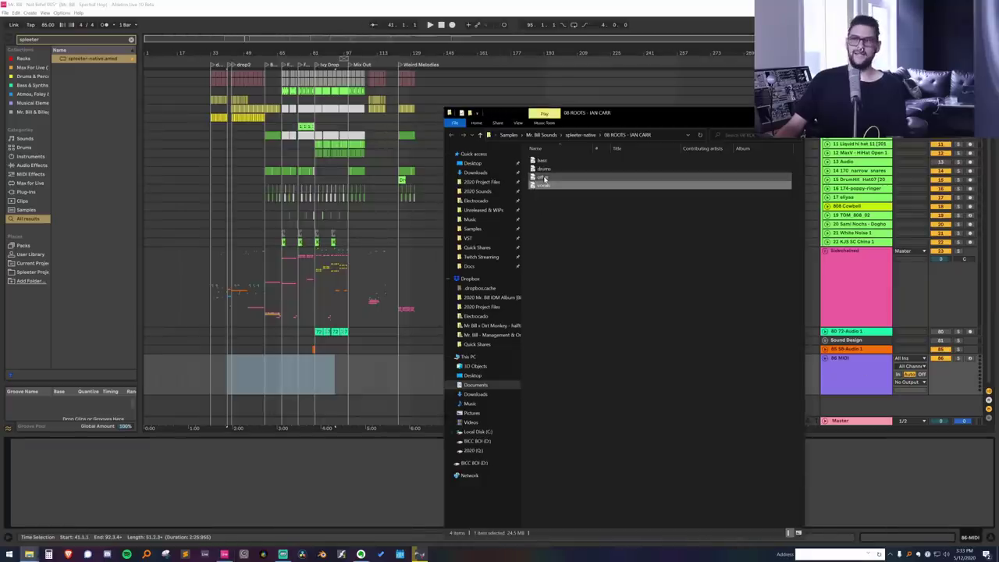
pyautogui.moveTo(544, 178); pyautogui.dragTo(187, 477)
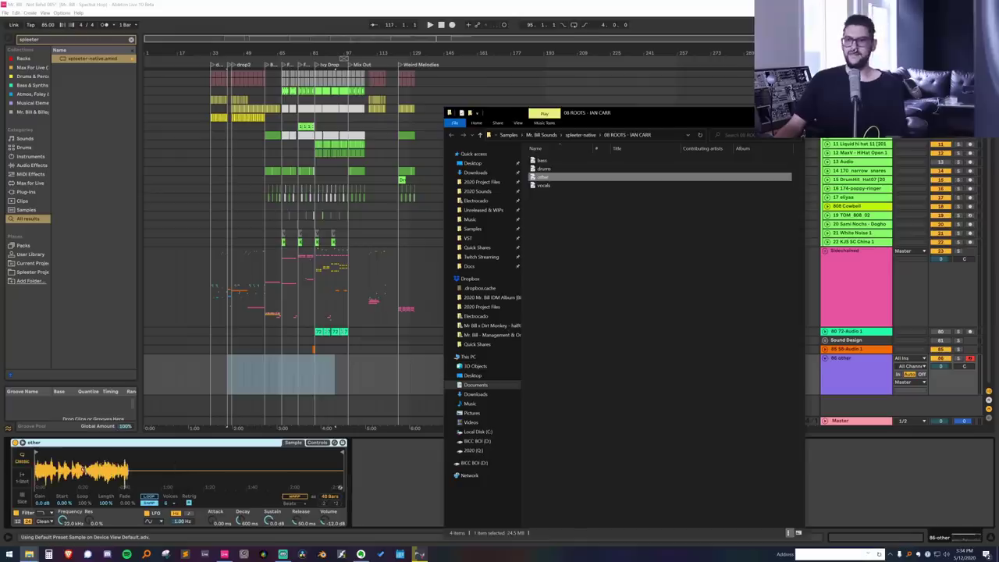
# Slice the other sample by transients in Simpler's Slice mode, with 92% sensitivity and Gate triggering.
pyautogui.click(55, 443)
pyautogui.click(21, 500)
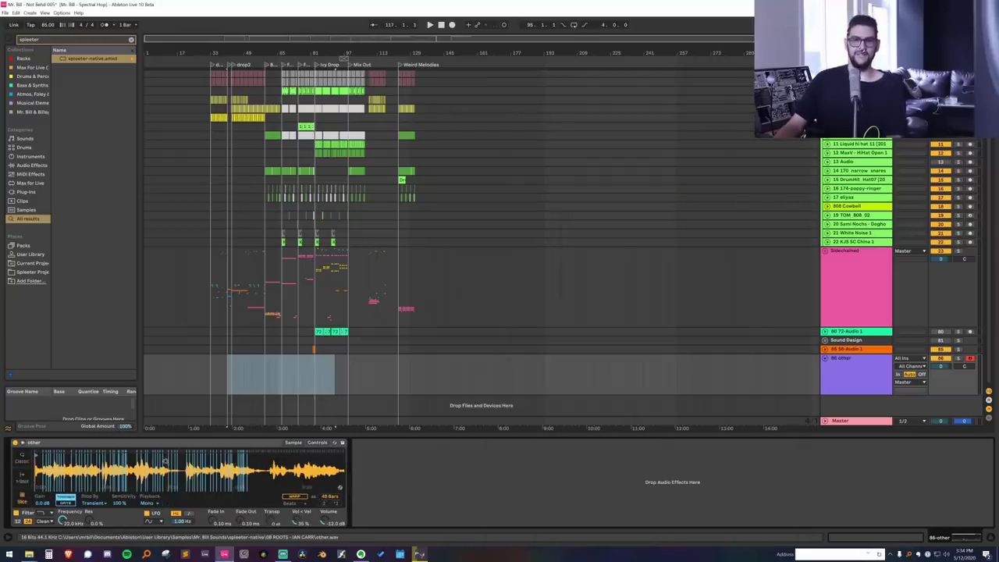
pyautogui.moveTo(161, 464); pyautogui.dragTo(161, 446)
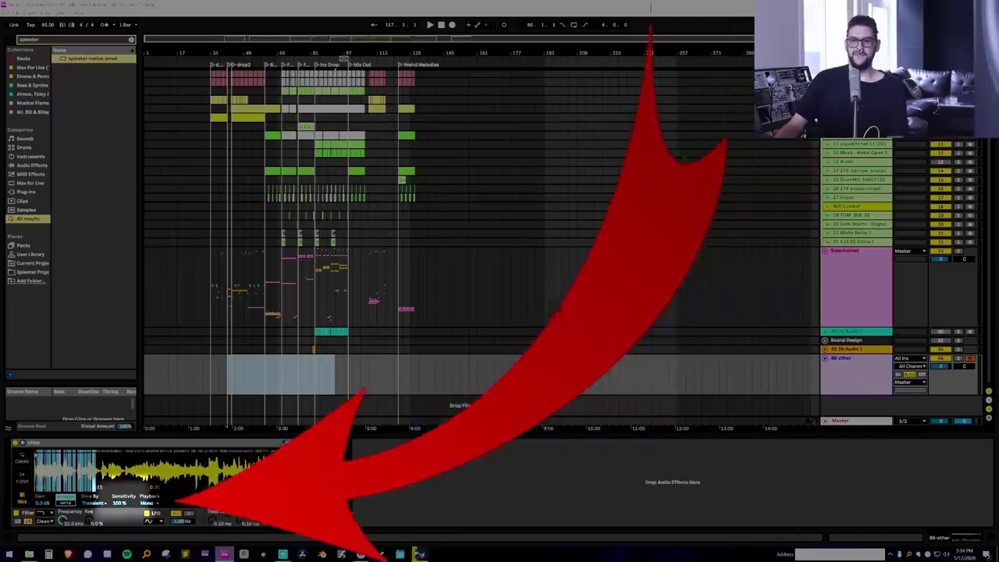
pyautogui.moveTo(120, 504)
pyautogui.mouseDown()
pyautogui.moveTo(120, 520)
pyautogui.moveTo(119, 510)
pyautogui.mouseUp()
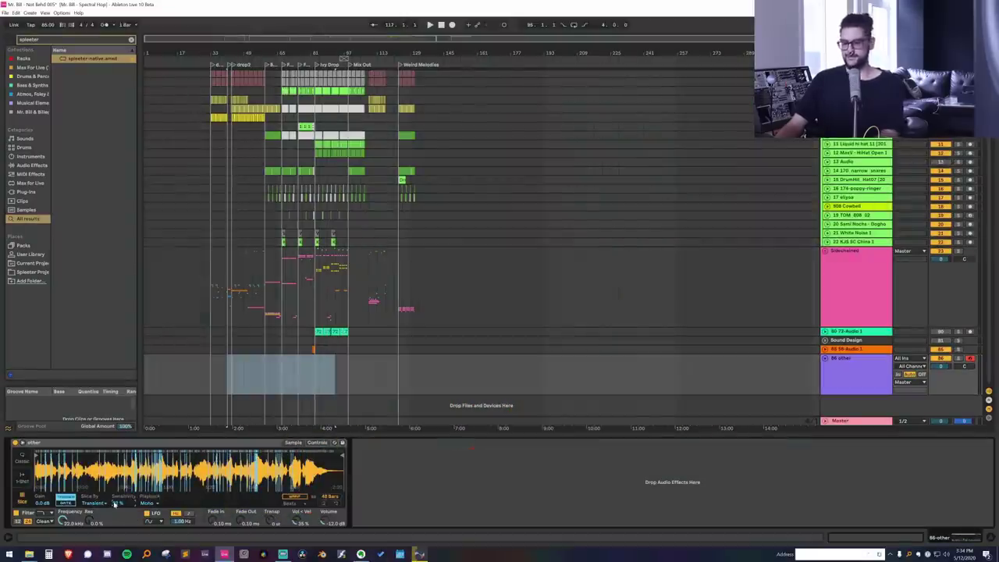
pyautogui.moveTo(115, 505); pyautogui.dragTo(115, 501)
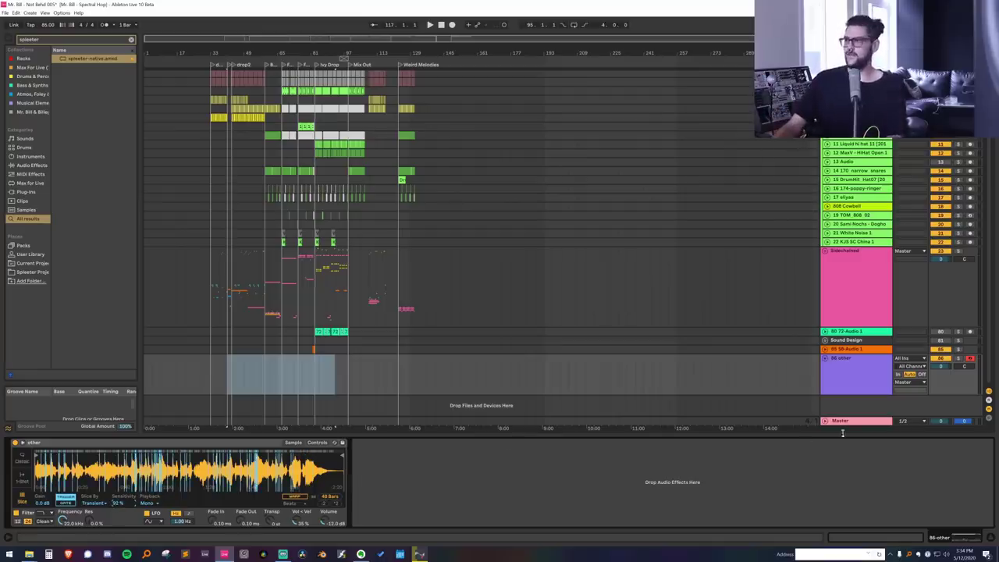
pyautogui.click(862, 374)
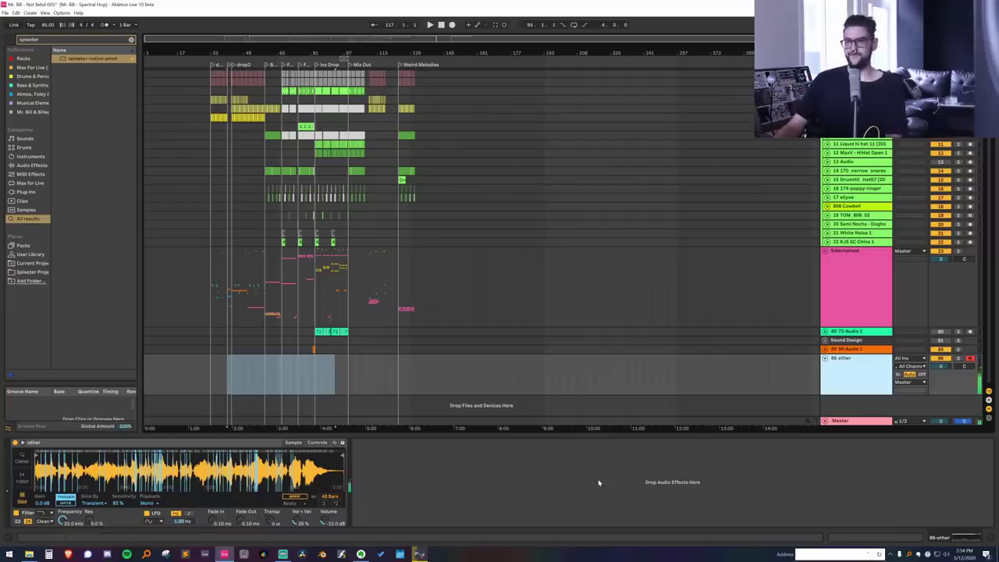
pyautogui.click(68, 504)
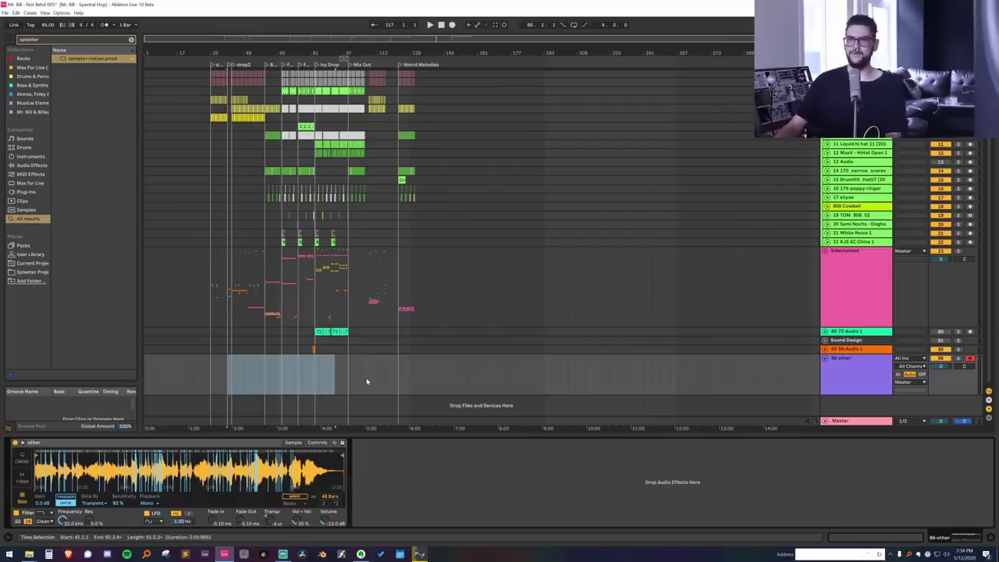
# Set the Simpler's volume to -6 dB and play the arrangement from the drop2 marker at bar 43.
pyautogui.click(233, 371)
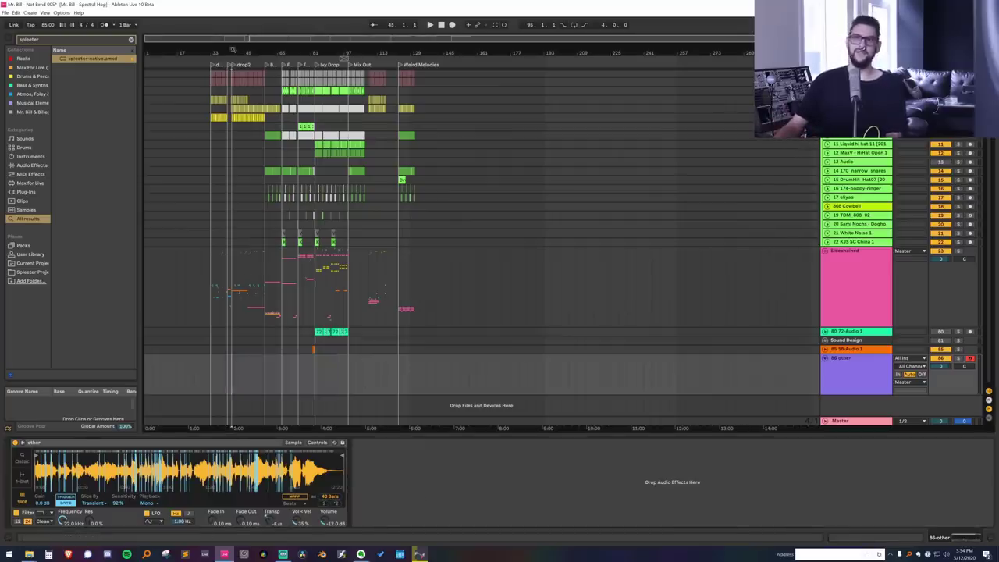
pyautogui.moveTo(232, 50); pyautogui.dragTo(233, 164)
pyautogui.moveTo(324, 521); pyautogui.dragTo(324, 506)
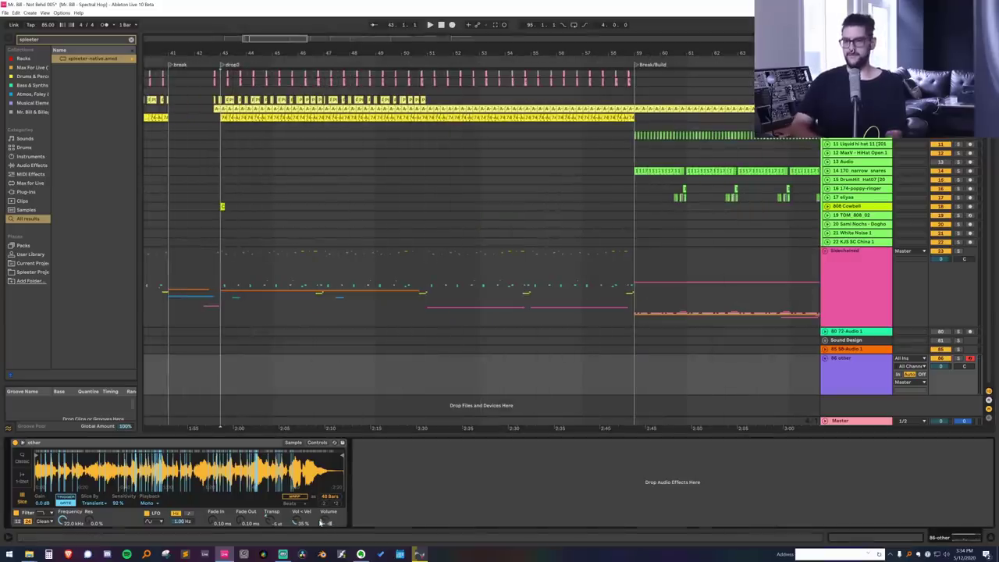
pyautogui.press('Return')
pyautogui.press('space')
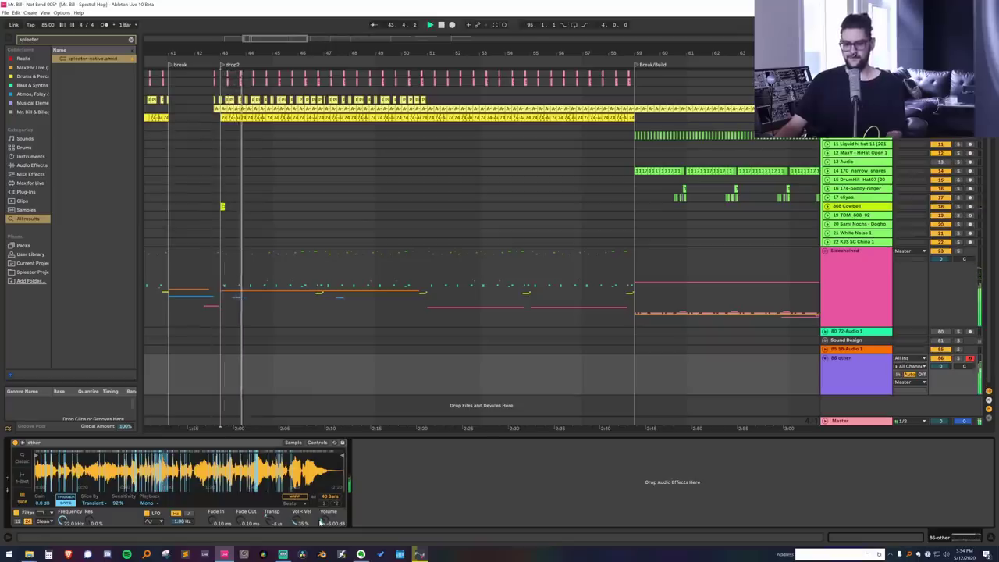
pyautogui.press('space')
# Create a six-bar MIDI clip at bar 43 on the other track and add a sixteenth D#2 note at 1.1.2.
pyautogui.moveTo(215, 361); pyautogui.dragTo(345, 375)
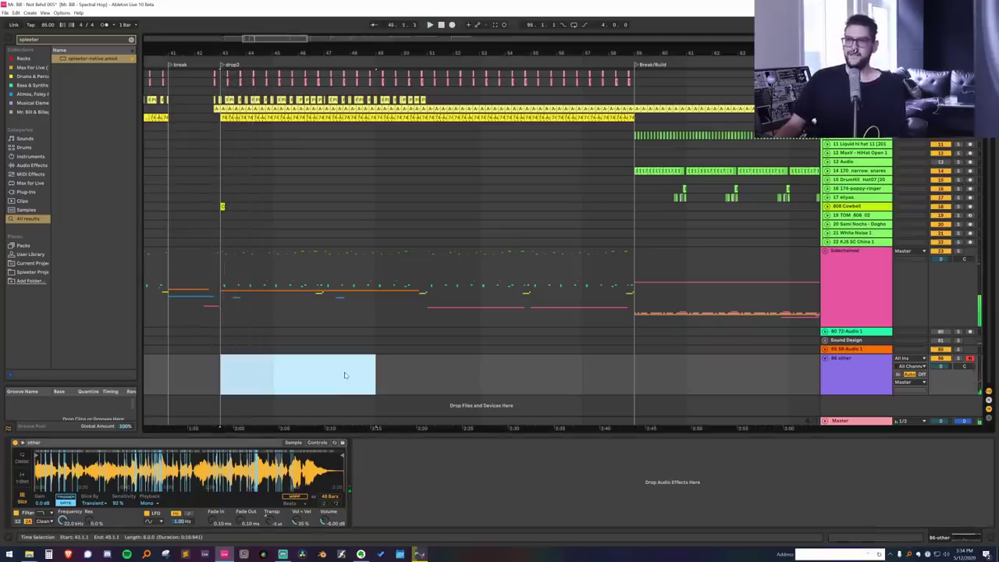
pyautogui.hotkey('ctrl', 'shift', 'm')
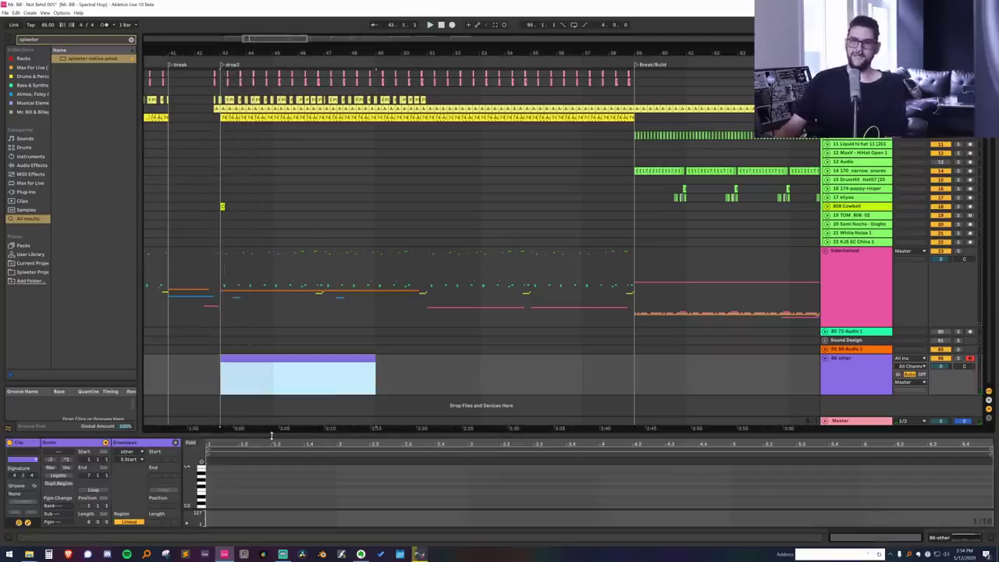
pyautogui.moveTo(271, 436); pyautogui.dragTo(273, 284)
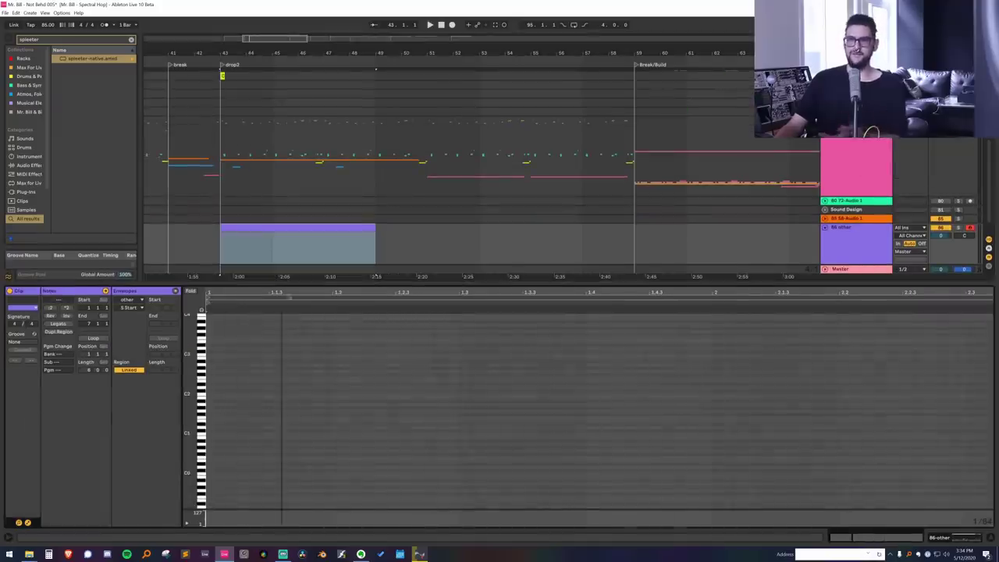
pyautogui.doubleClick(241, 387)
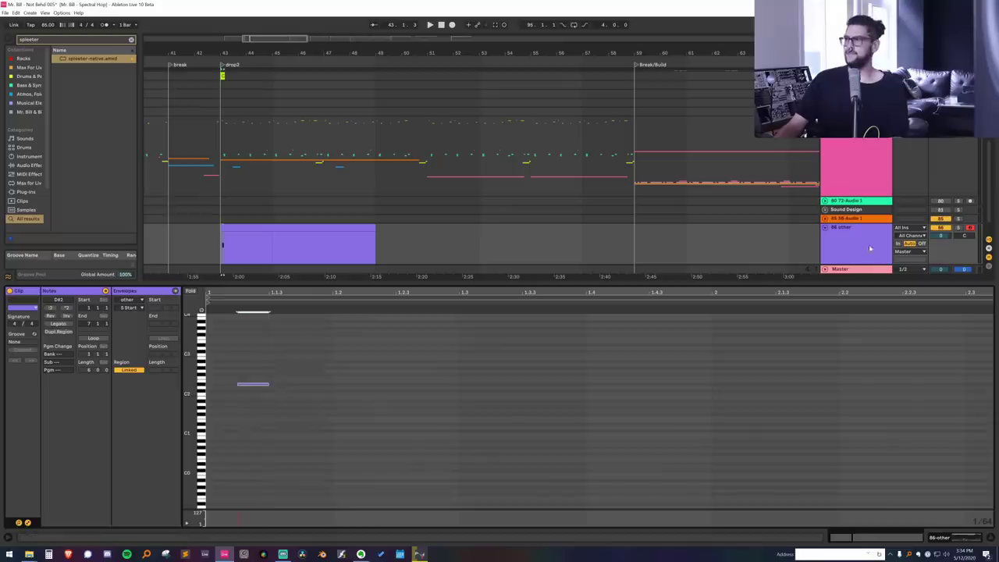
# Move the other track into the Sidechained group, unfold the group and disarm the track.
pyautogui.click(859, 179)
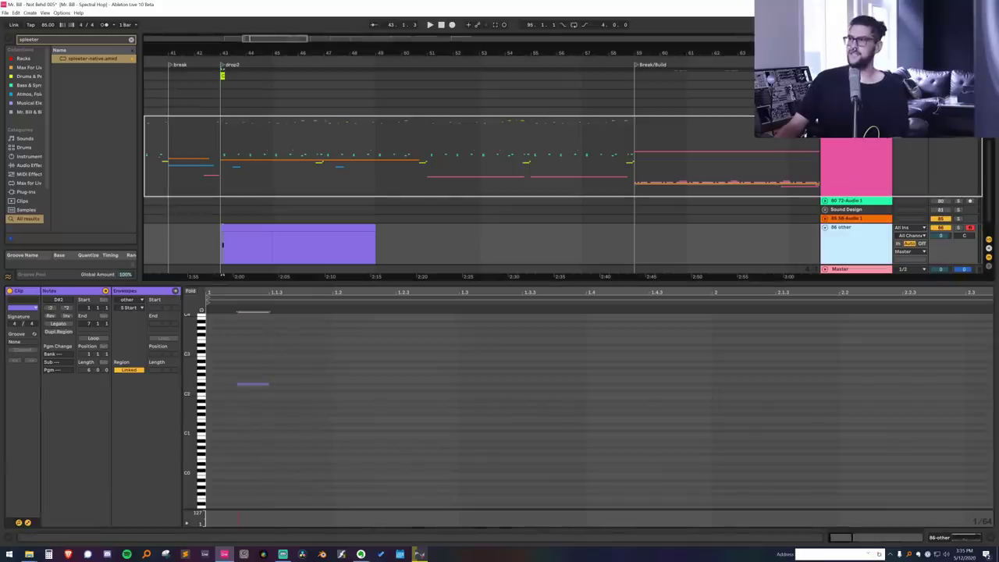
pyautogui.moveTo(843, 228); pyautogui.dragTo(856, 168)
pyautogui.scroll(-3, 823, 141)
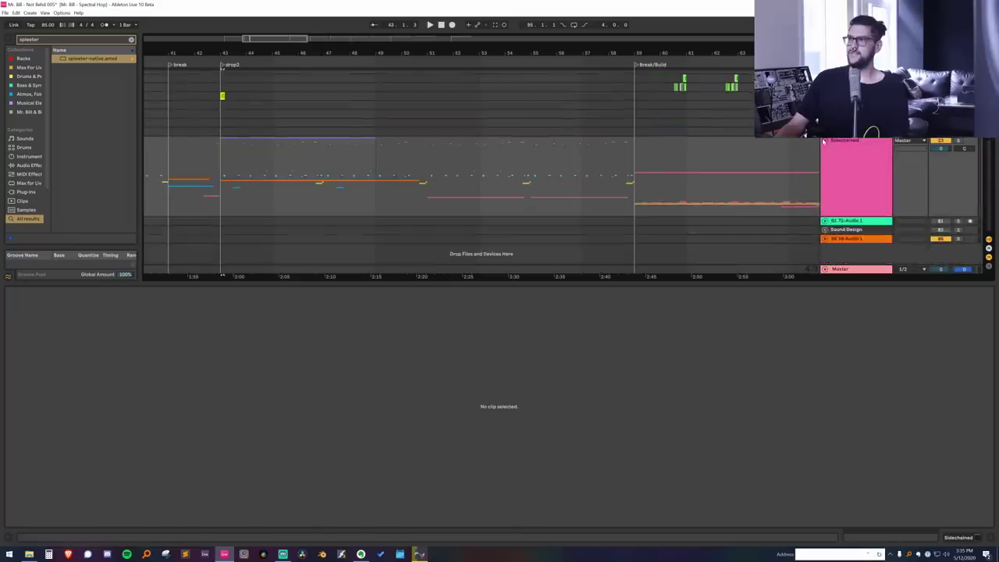
pyautogui.hotkey('ctrl', 'z')
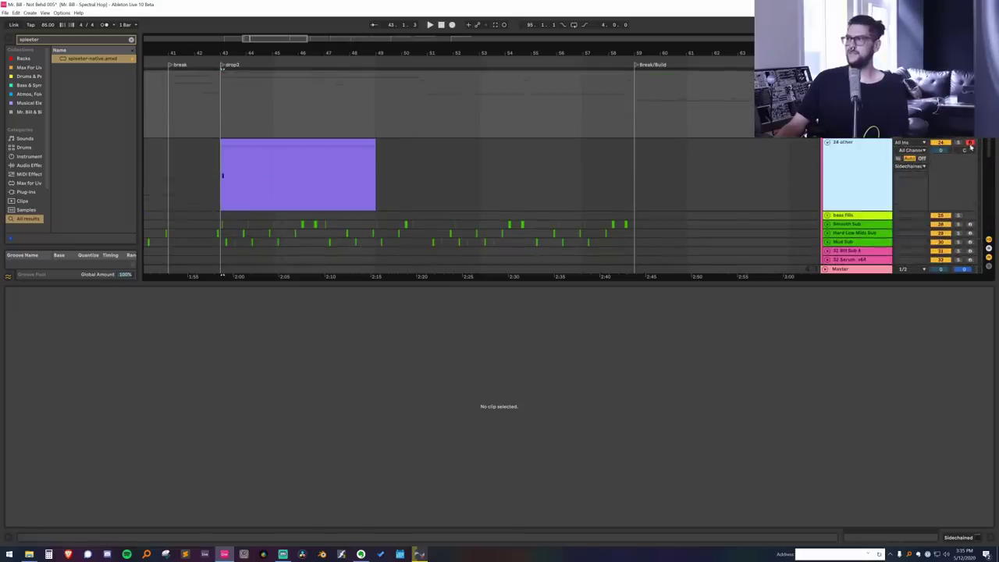
# Raise the clip's single note to E2 and shift it to 1.1.3, auditioning it against the arrangement.
pyautogui.click(324, 145)
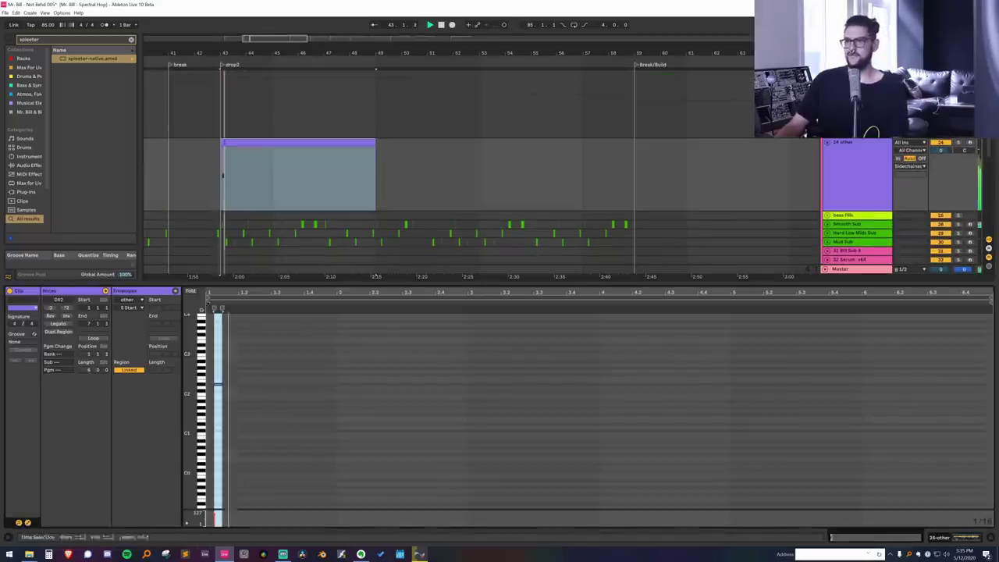
pyautogui.scroll(3, 239, 382)
pyautogui.click(238, 384)
pyautogui.press('space')
pyautogui.press('Up')
pyautogui.press('space')
pyautogui.press('space')
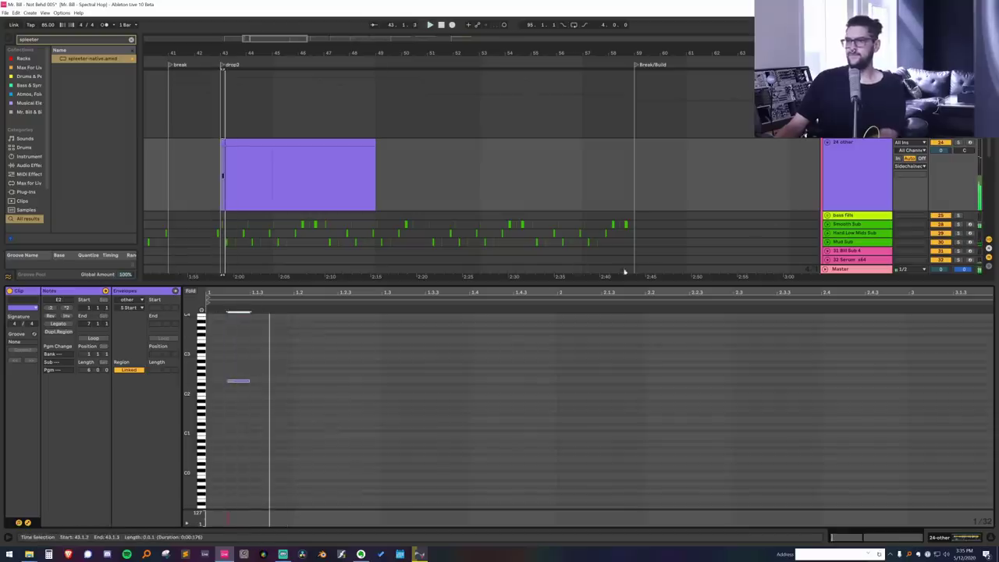
pyautogui.press('Right')
pyautogui.press('Right')
pyautogui.press('space')
# Raise the Simpler's transposition on the other track by ear while replaying the note.
pyautogui.click(846, 195)
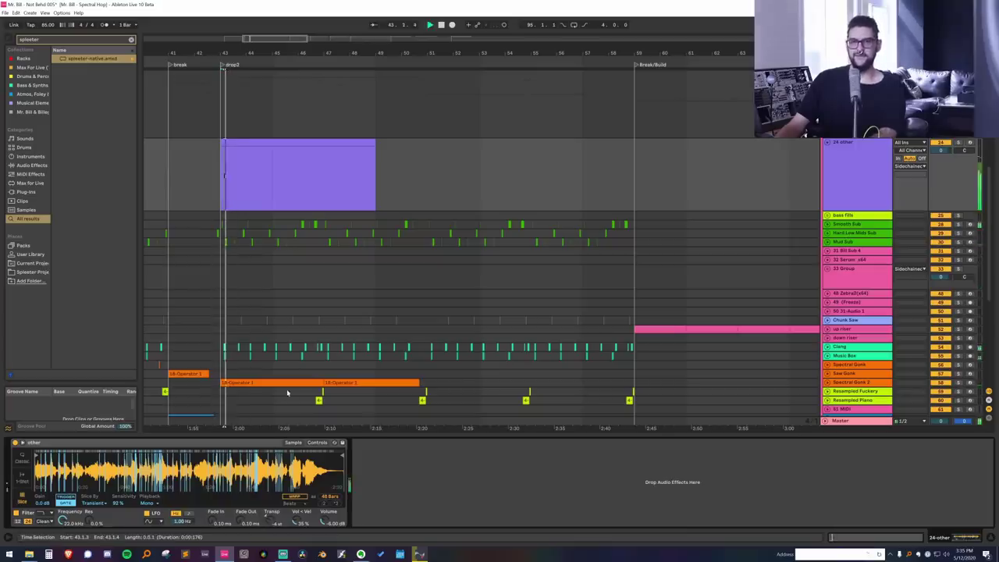
pyautogui.press('space')
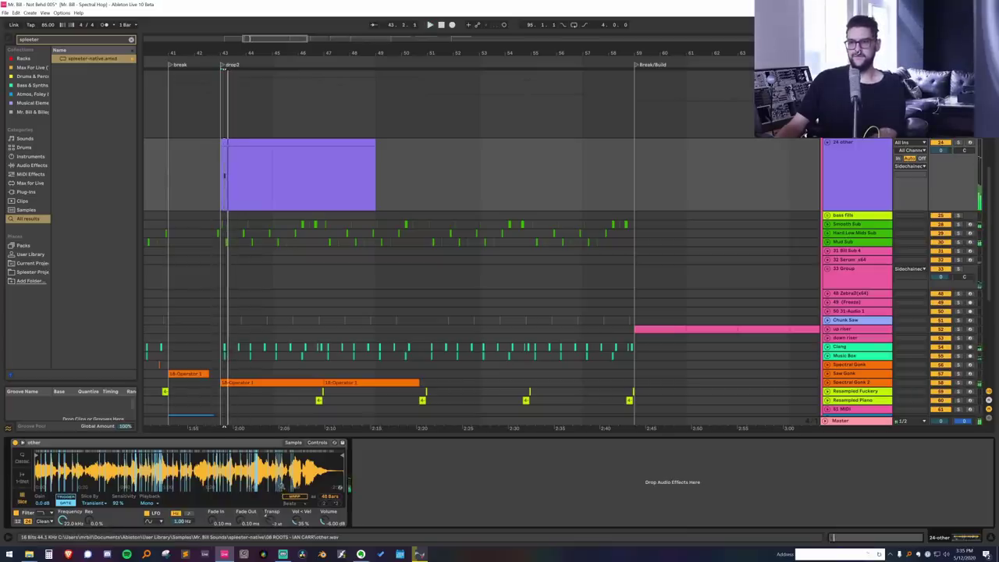
pyautogui.press('space')
pyautogui.press('space')
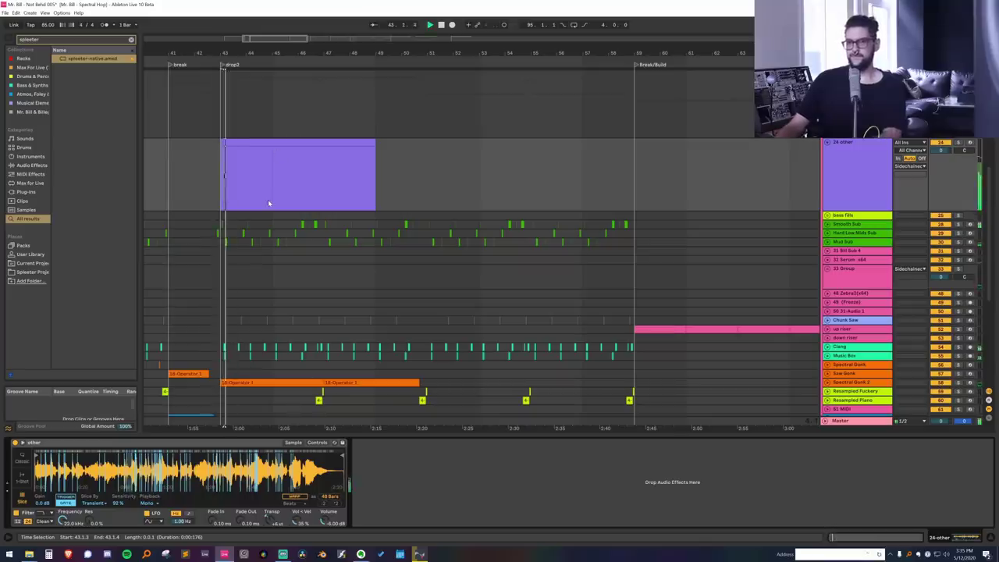
pyautogui.press('space')
# Lengthen the E2 note to an eighth, place a duplicate at 1.2.1 lowered to B1, and play the phrase.
pyautogui.doubleClick(251, 144)
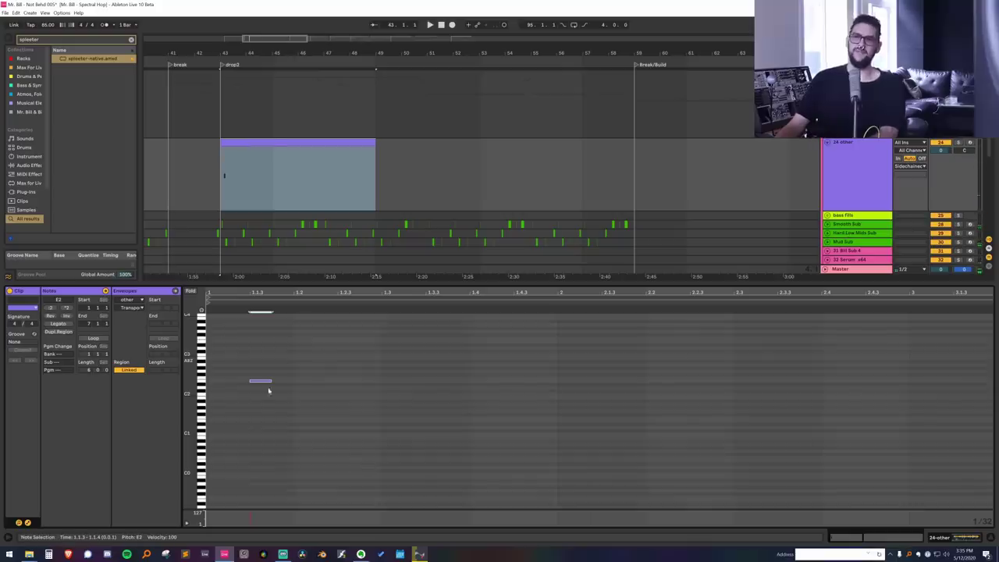
pyautogui.moveTo(271, 380); pyautogui.dragTo(294, 380)
pyautogui.hotkey('ctrl', 'd')
pyautogui.press('Down')
pyautogui.press('Down')
pyautogui.press('Down')
pyautogui.press('Down')
pyautogui.press('Down')
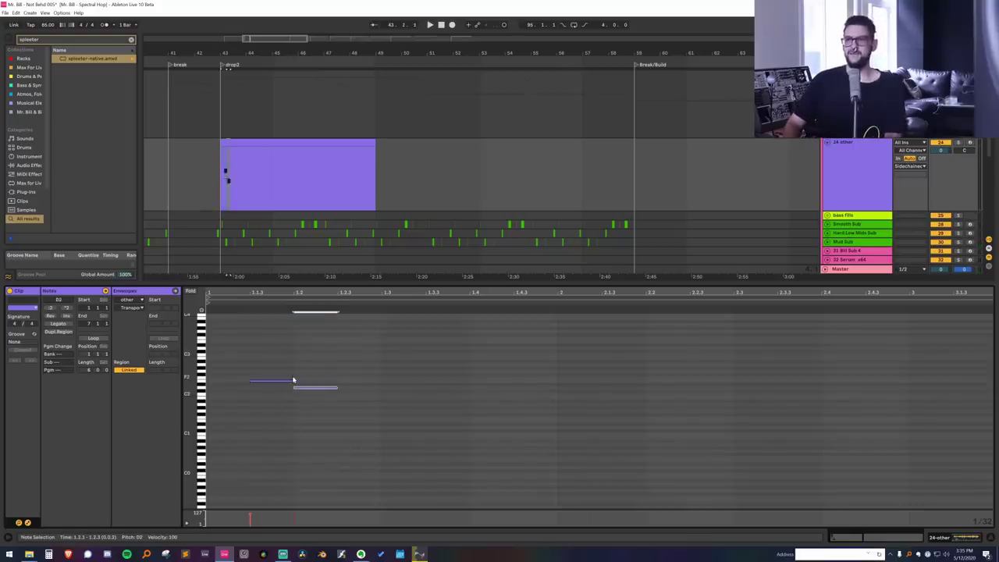
pyautogui.press('space')
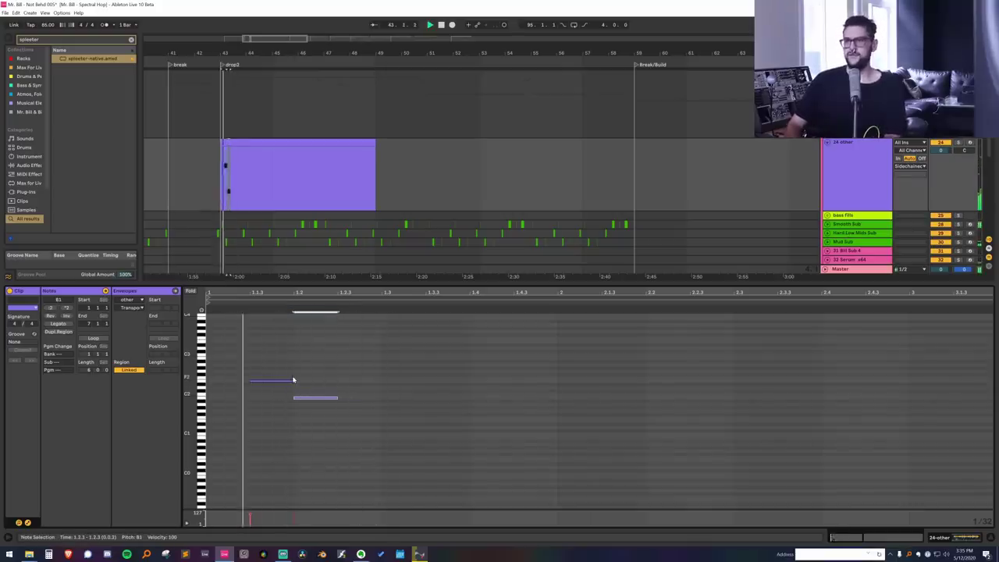
# Duplicate the B1 note to 1.2.4 and loop the clip over one bar, selecting its notes.
pyautogui.hotkey('ctrl', 'd')
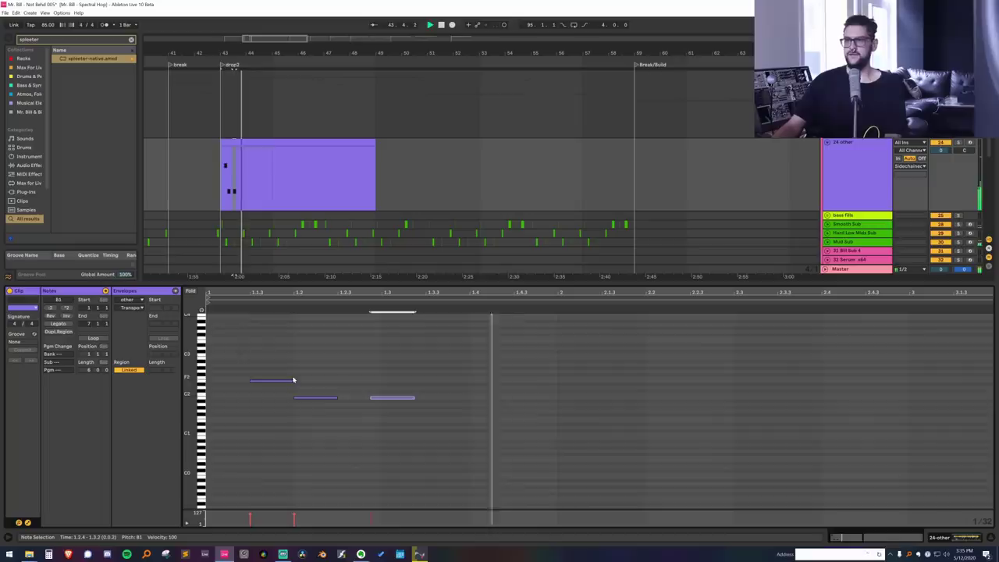
pyautogui.moveTo(559, 359); pyautogui.dragTo(209, 413)
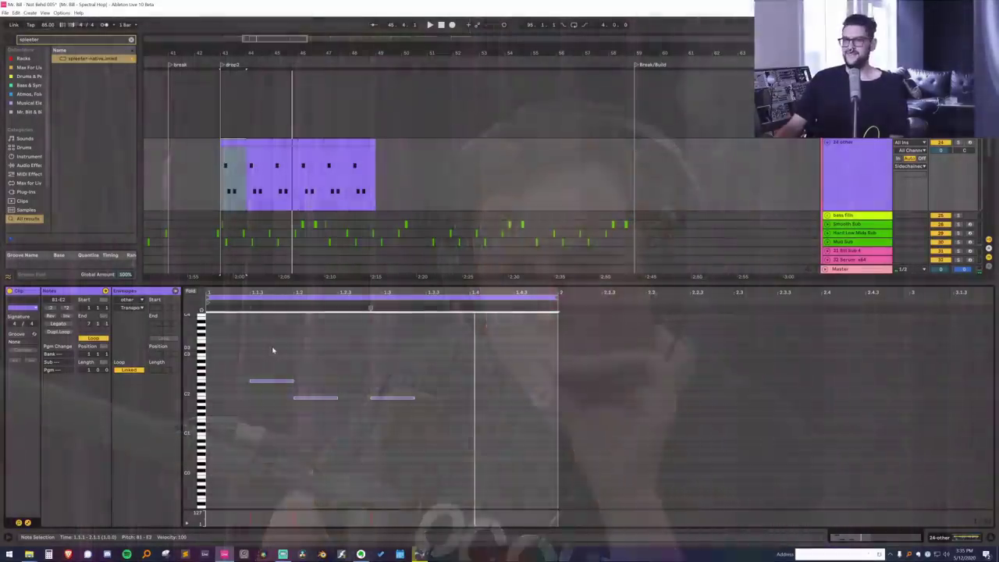
pyautogui.moveTo(269, 351); pyautogui.dragTo(263, 398)
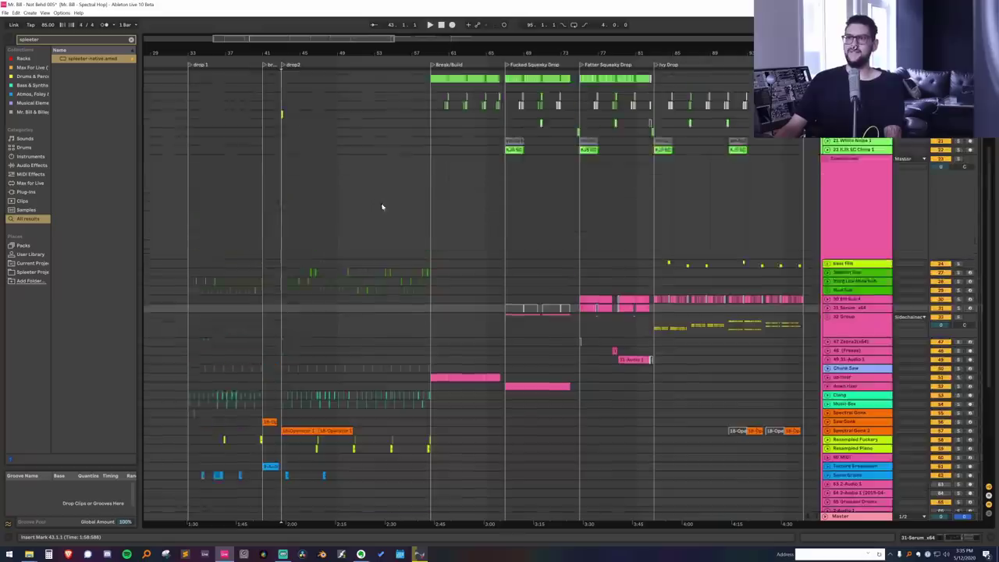
# Select the KJS SC China 1 track and place Resonic Pro's stem file list beside the drum tracks.
pyautogui.scroll(2, 384, 203)
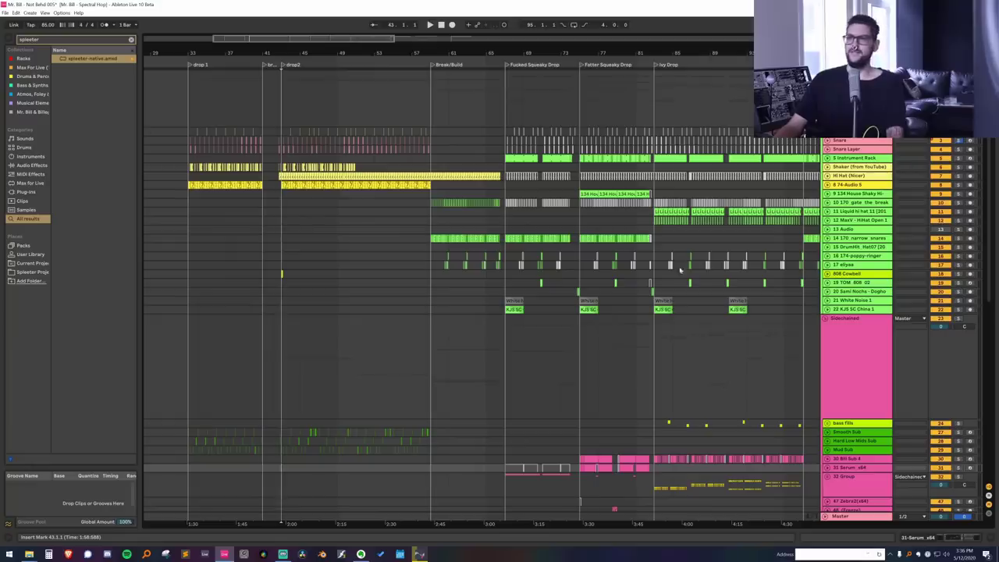
pyautogui.click(854, 310)
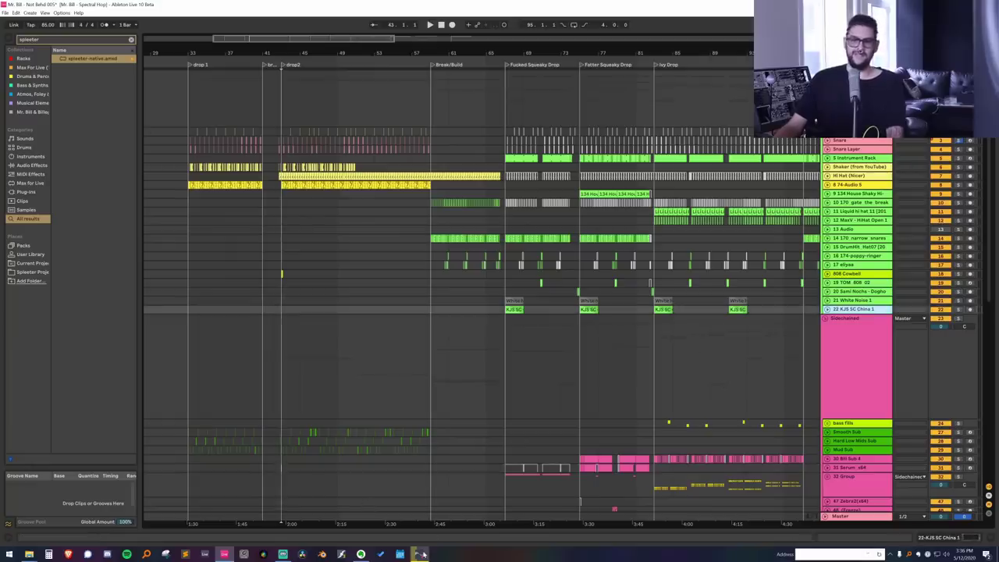
pyautogui.click(420, 553)
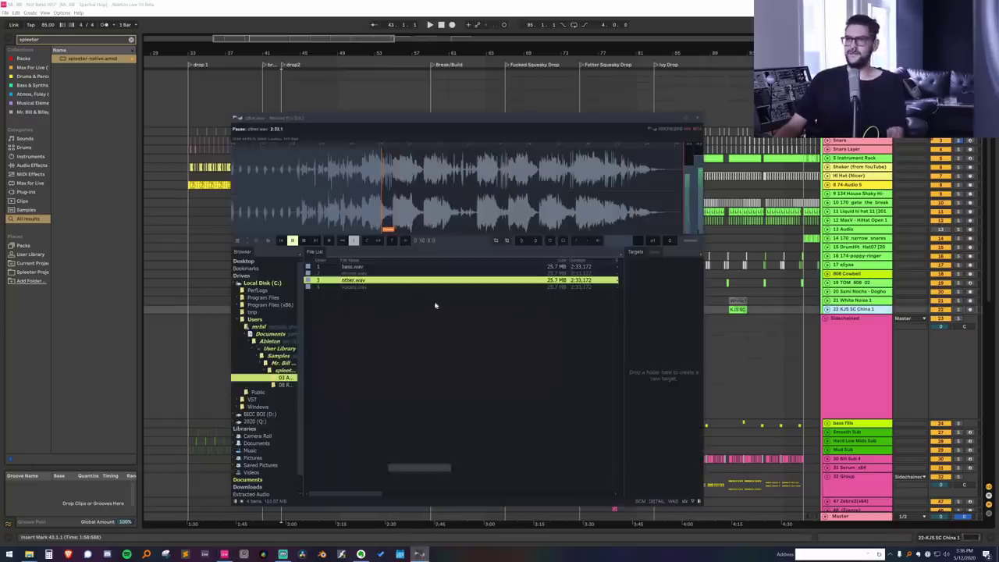
pyautogui.moveTo(390, 121); pyautogui.dragTo(633, 98)
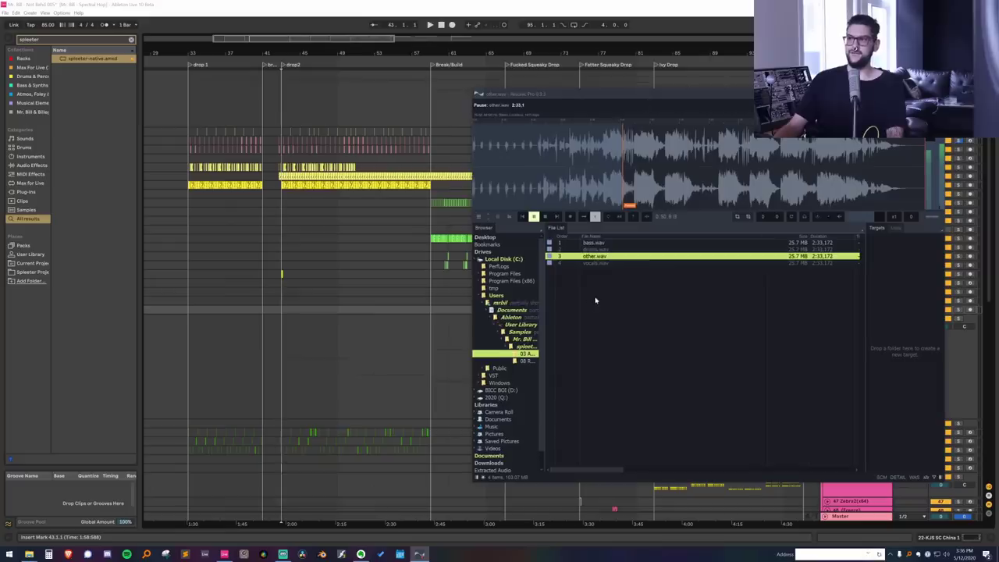
pyautogui.click(359, 308)
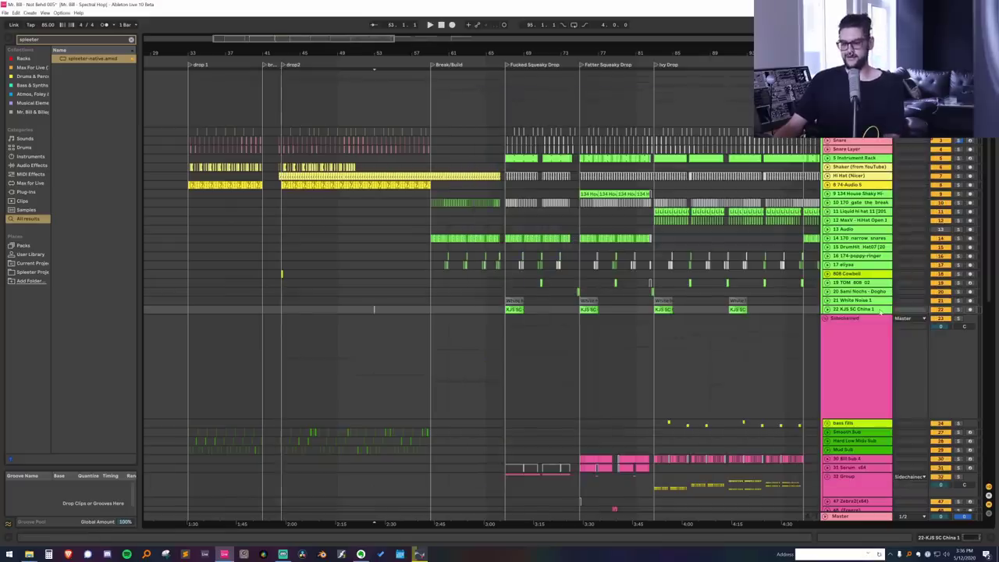
# Add an audio track below KJS SC China 1 and place drums.wav from Resonic Pro on it at the drop2 marker.
pyautogui.click(880, 309)
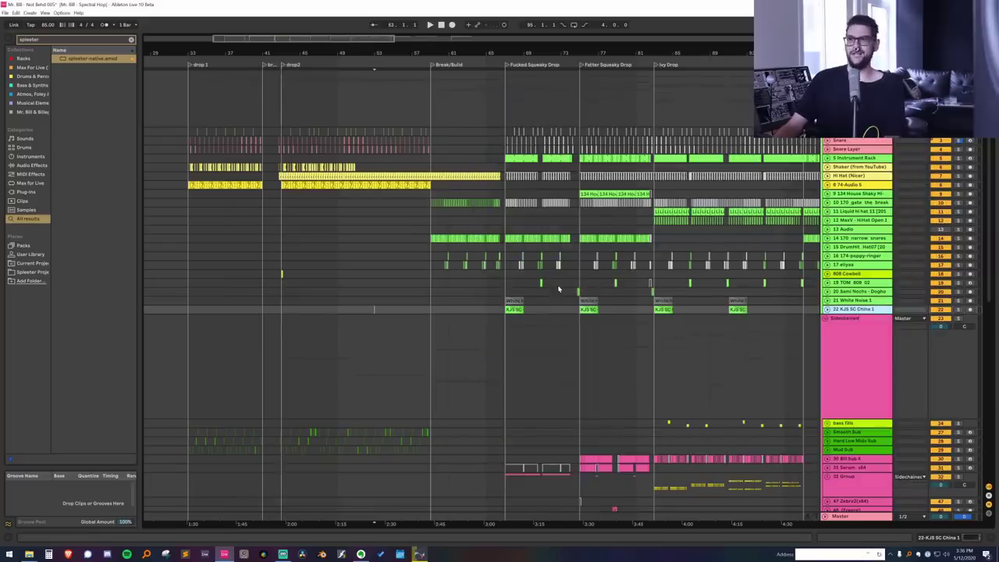
pyautogui.hotkey('ctrl', 't')
pyautogui.hotkey('alt', 'Tab')
pyautogui.moveTo(599, 251); pyautogui.dragTo(282, 323)
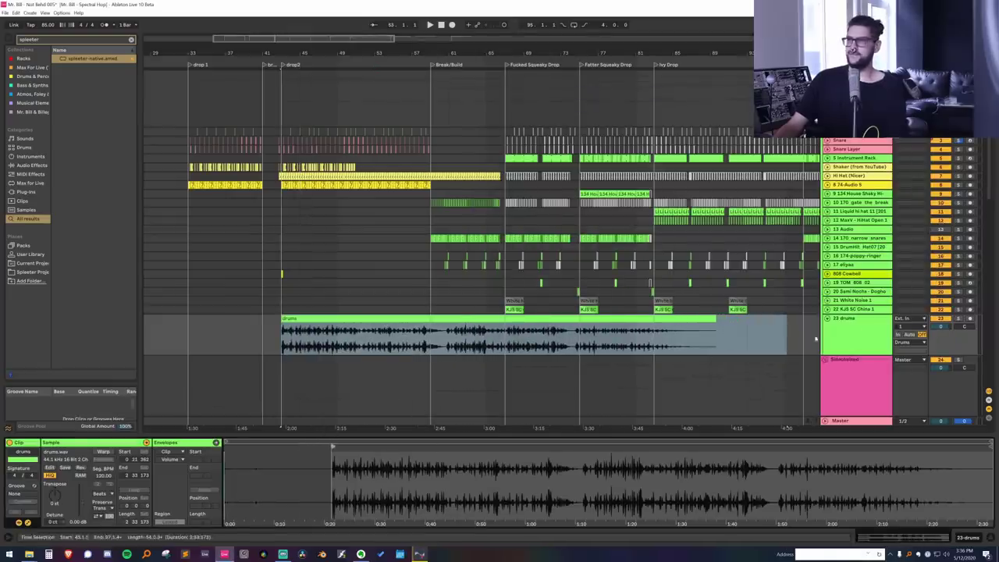
# Solo the drums track and play it from bar 43, zooming in on the opening bars.
pyautogui.click(957, 320)
pyautogui.press('space')
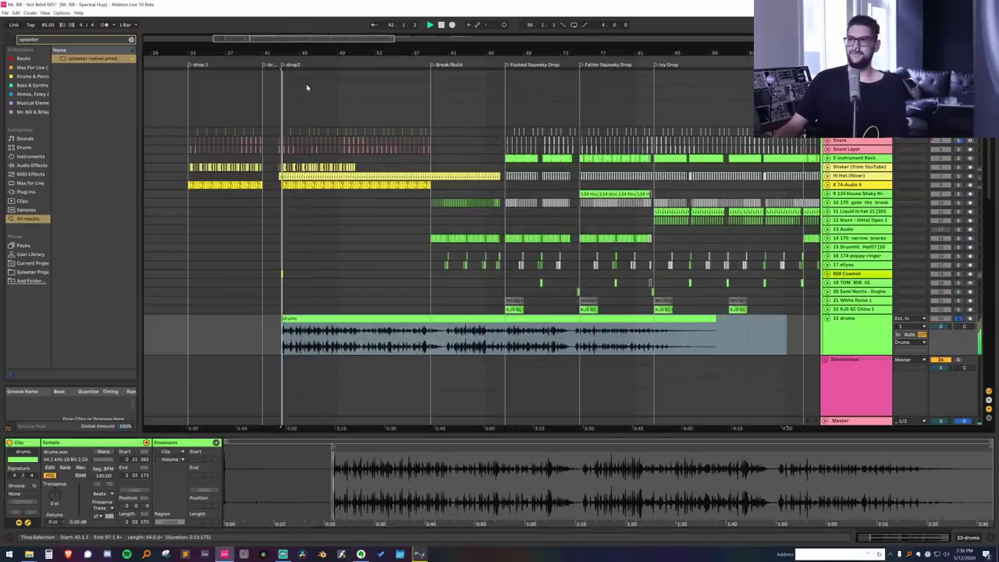
pyautogui.moveTo(285, 52); pyautogui.dragTo(286, 52)
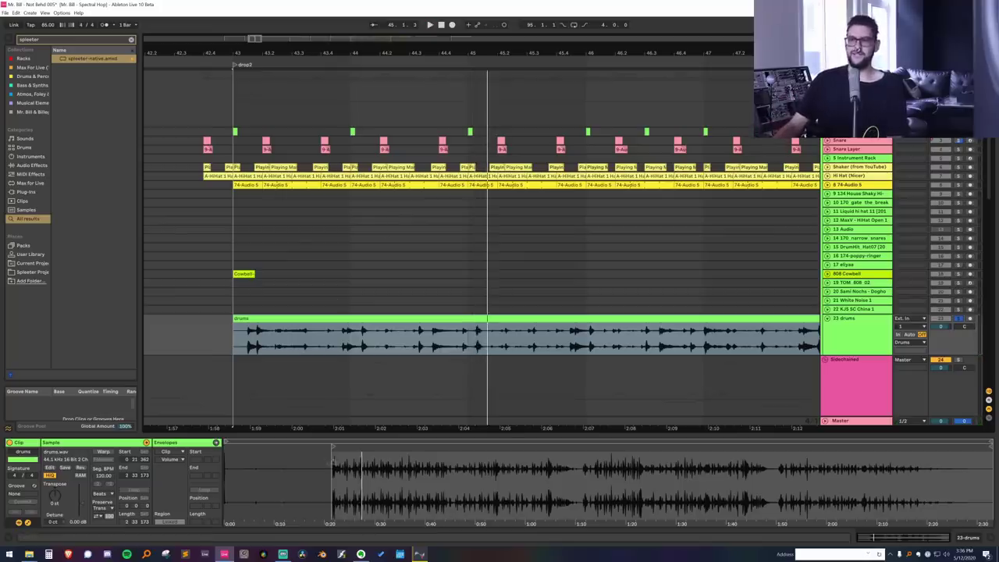
# Shift the drums clip's start to 0:22:374, at the sample's downbeat transient.
pyautogui.moveTo(331, 462); pyautogui.dragTo(321, 459)
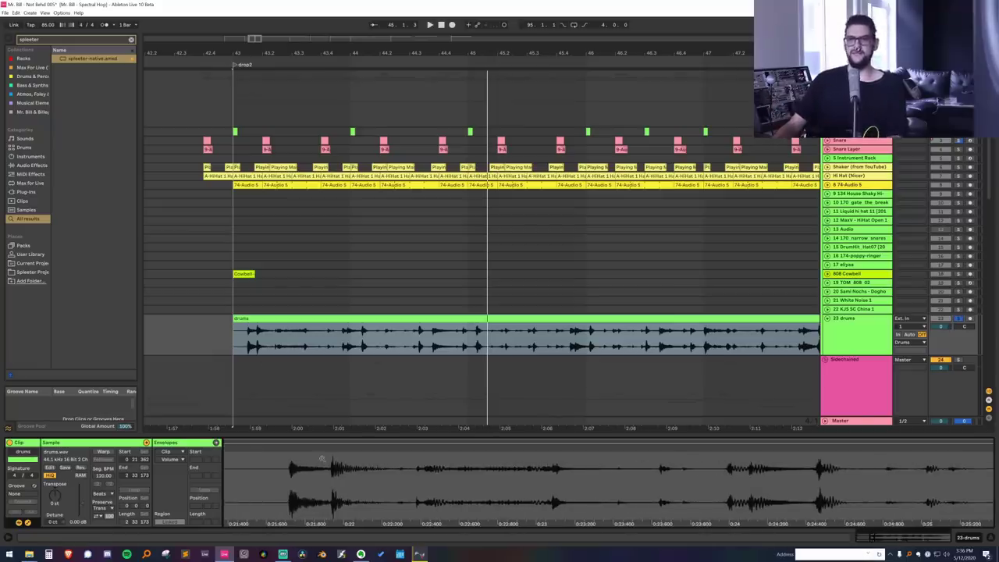
pyautogui.moveTo(236, 453); pyautogui.dragTo(426, 447)
pyautogui.click(762, 352)
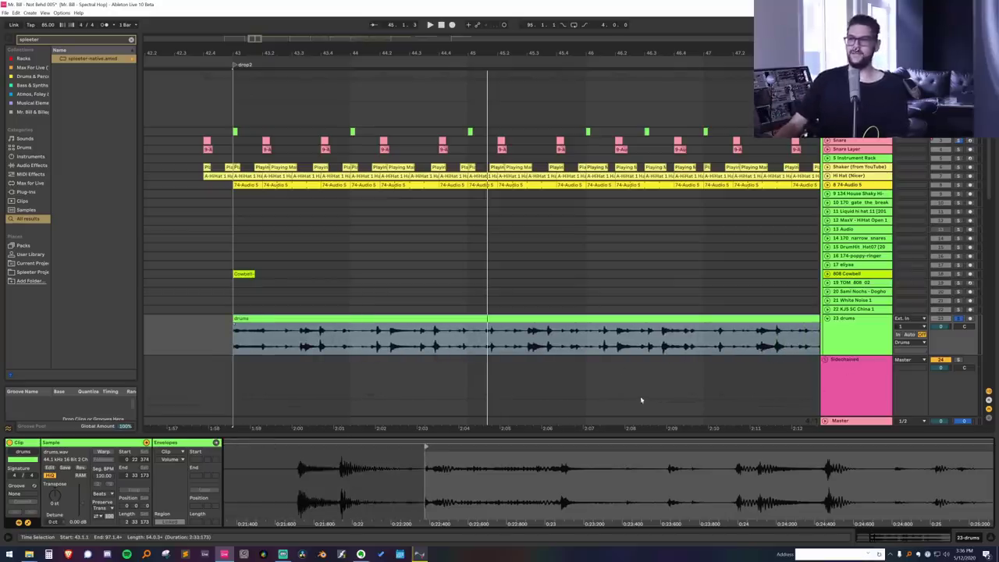
# Turn on the metronome and play the drums clip from the drop2 marker to check its timing.
pyautogui.press('space')
pyautogui.click(104, 25)
pyautogui.press('space')
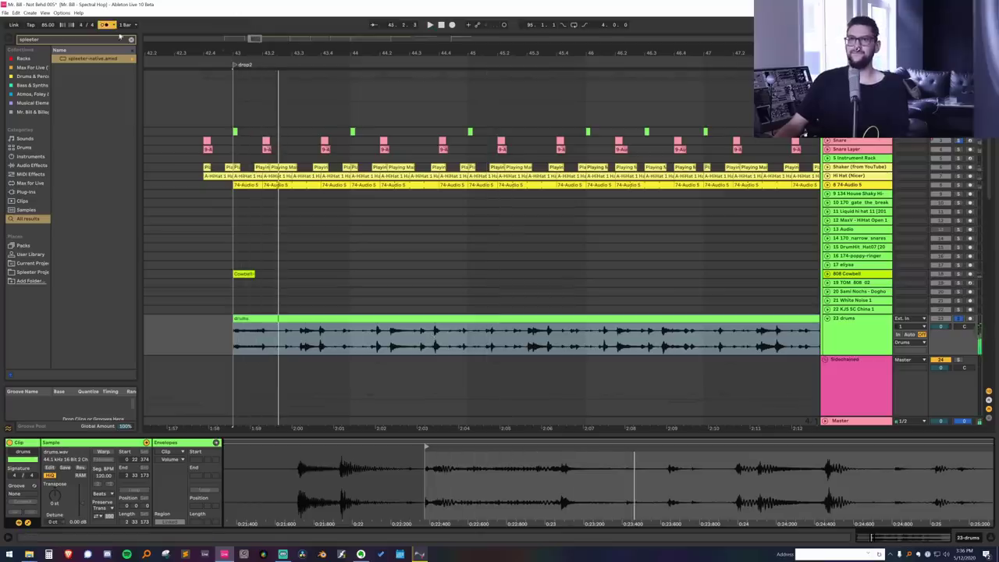
pyautogui.scroll(3, 279, 246)
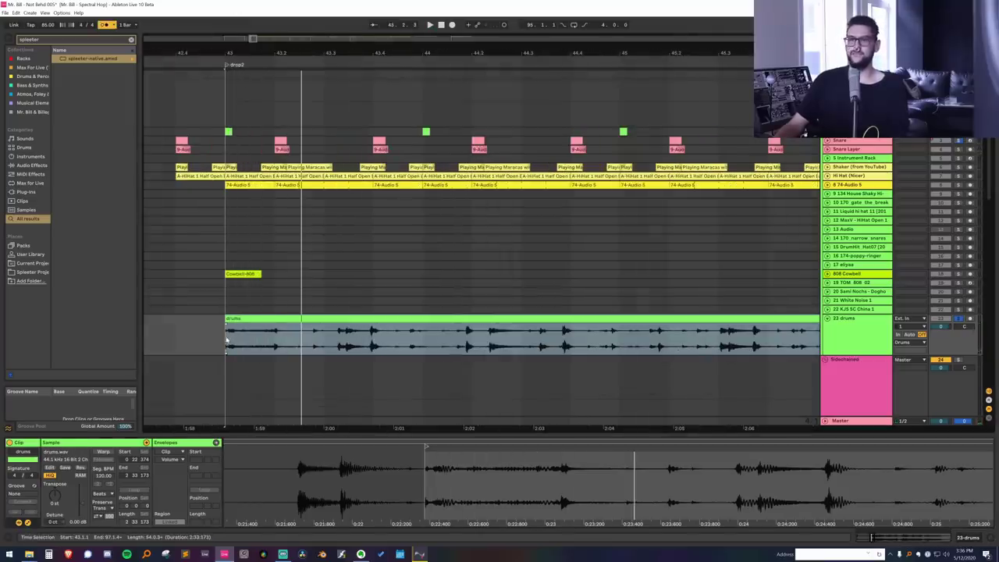
pyautogui.click(225, 344)
pyautogui.press('space')
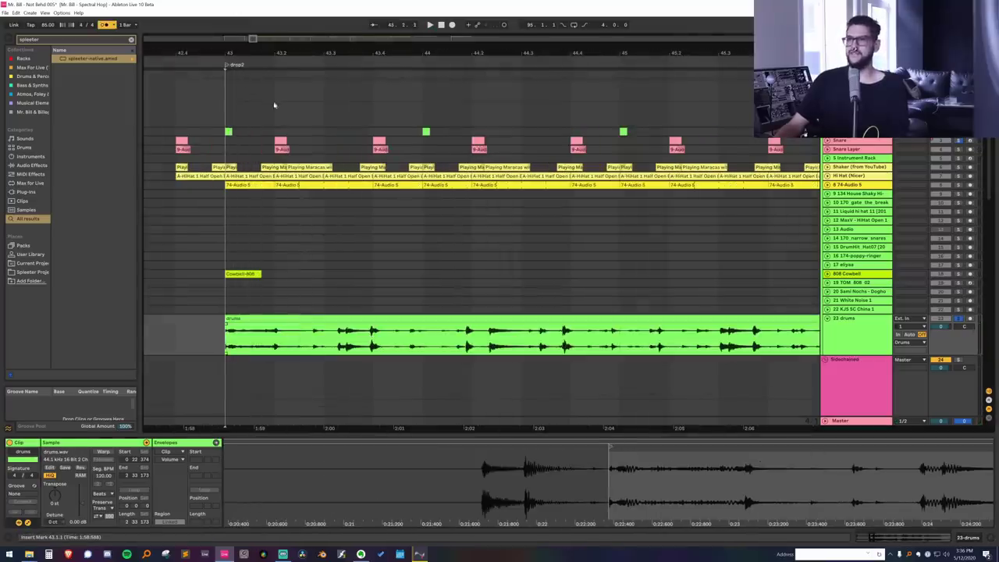
pyautogui.scroll(2, 274, 104)
pyautogui.press('space')
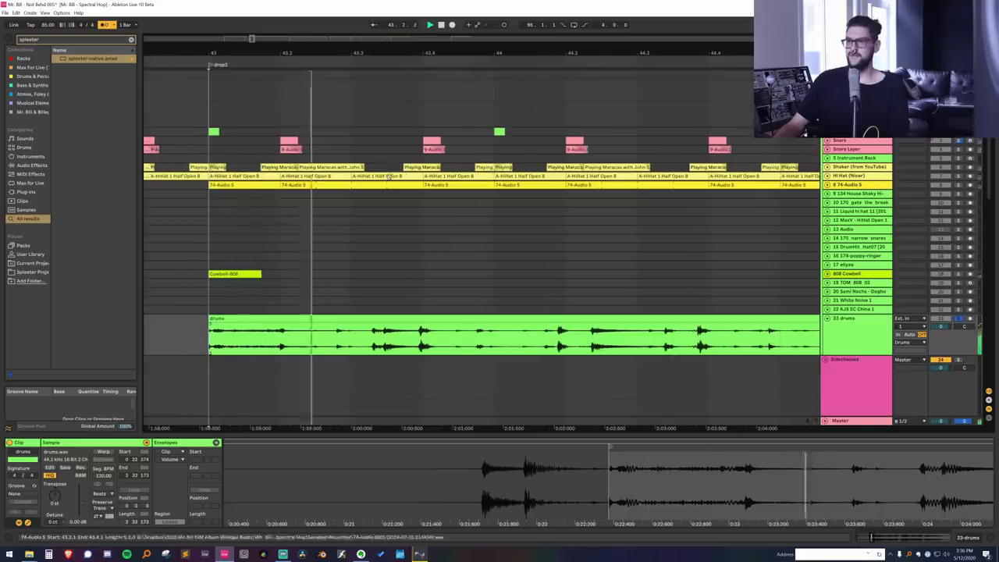
# Select the whole drums clip and examine its sample waveform around the start marker.
pyautogui.rightClick(422, 307)
pyautogui.click(487, 412)
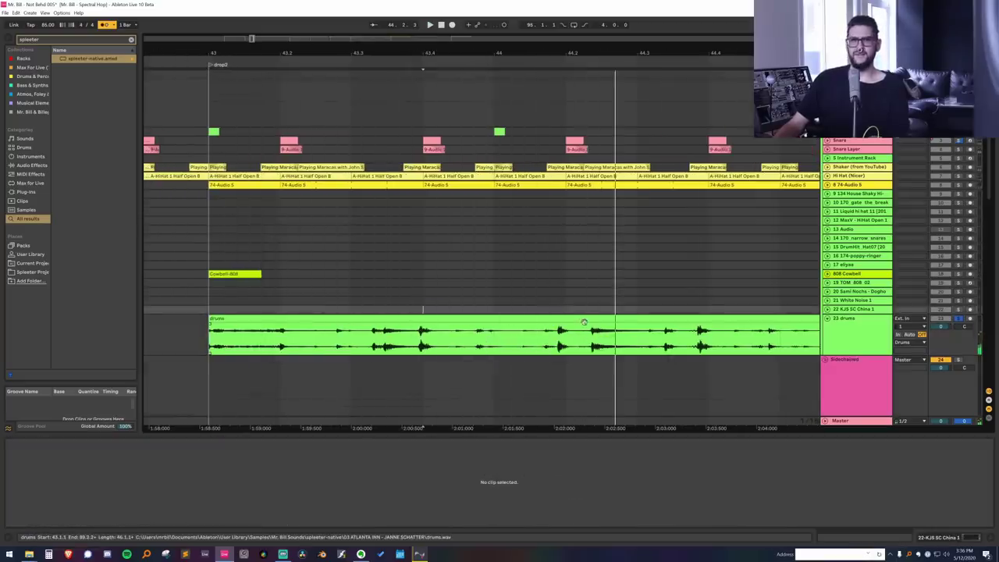
pyautogui.click(582, 322)
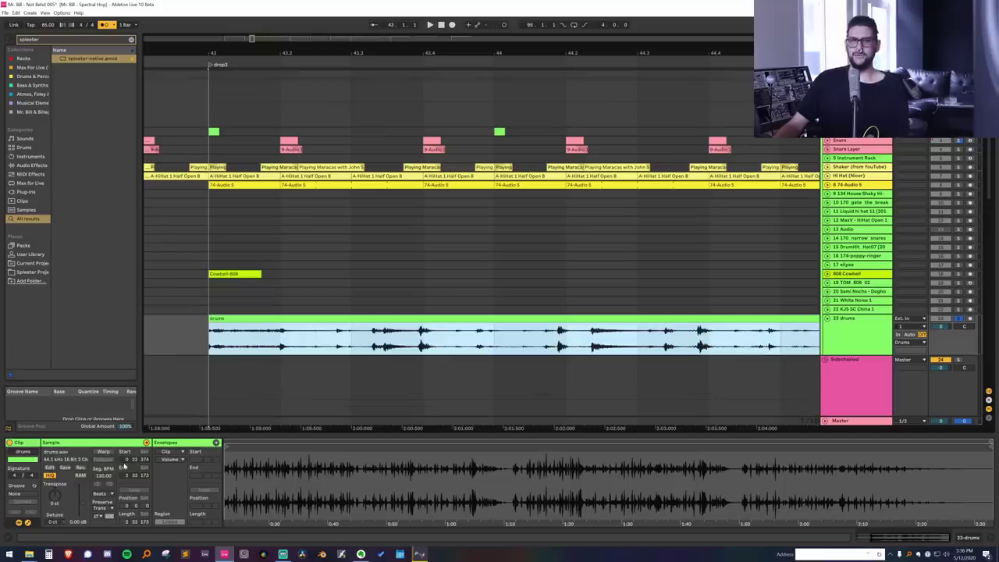
pyautogui.moveTo(228, 466); pyautogui.dragTo(330, 525)
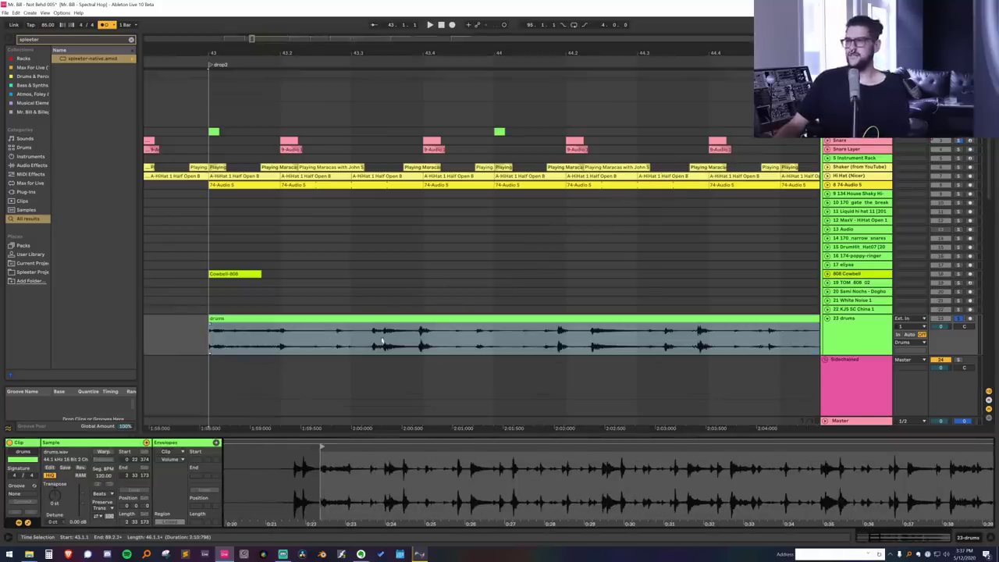
# Turn off the arrangement's fixed grid so selections on the drums clip can be made freely.
pyautogui.rightClick(422, 301)
pyautogui.click(423, 302)
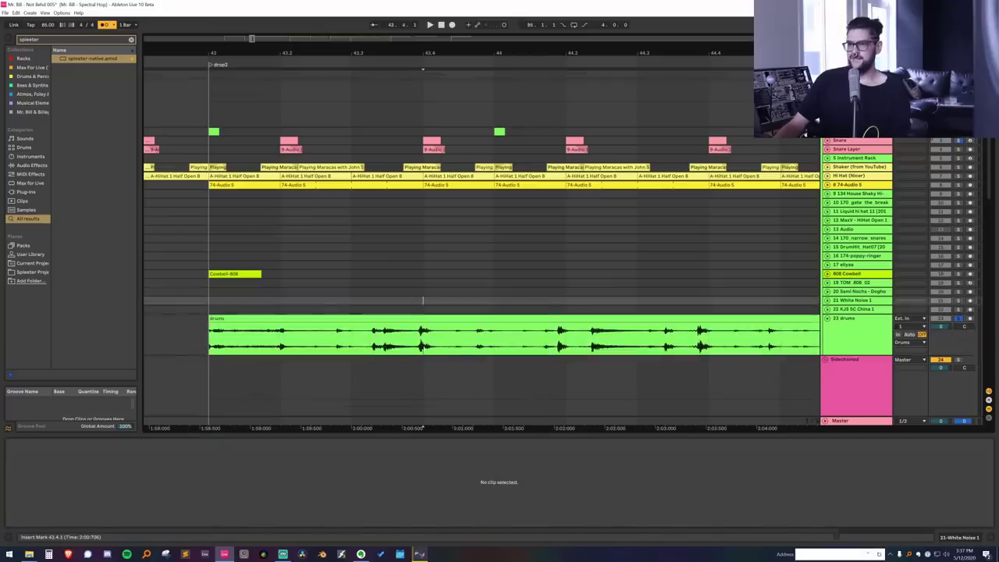
pyautogui.click(420, 344)
pyautogui.rightClick(430, 281)
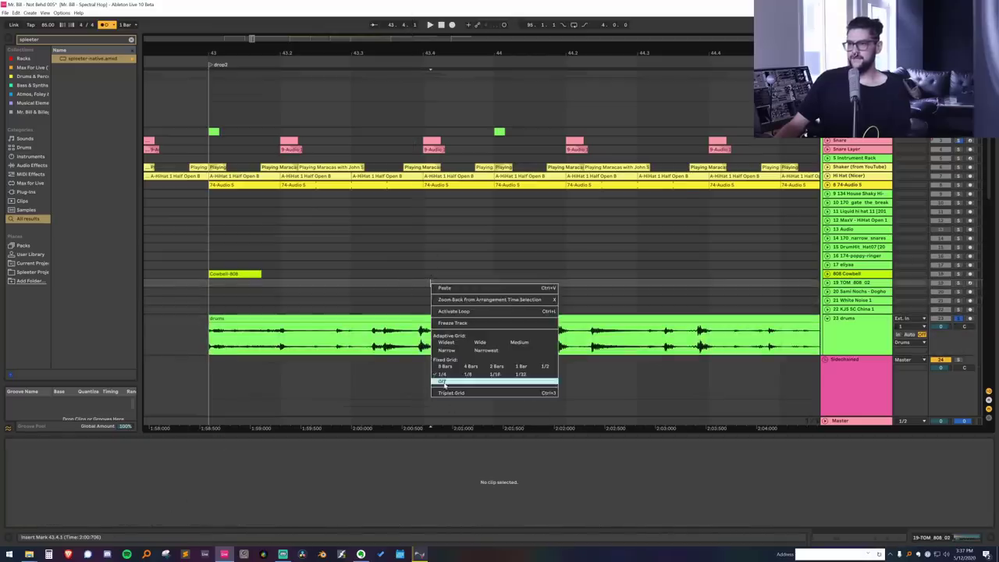
pyautogui.click(443, 383)
# Highlight the drums clip's hits near 43.4, 44.2 and 44.4 to compare them with the project's snares.
pyautogui.click(419, 334)
pyautogui.moveTo(420, 331); pyautogui.dragTo(454, 334)
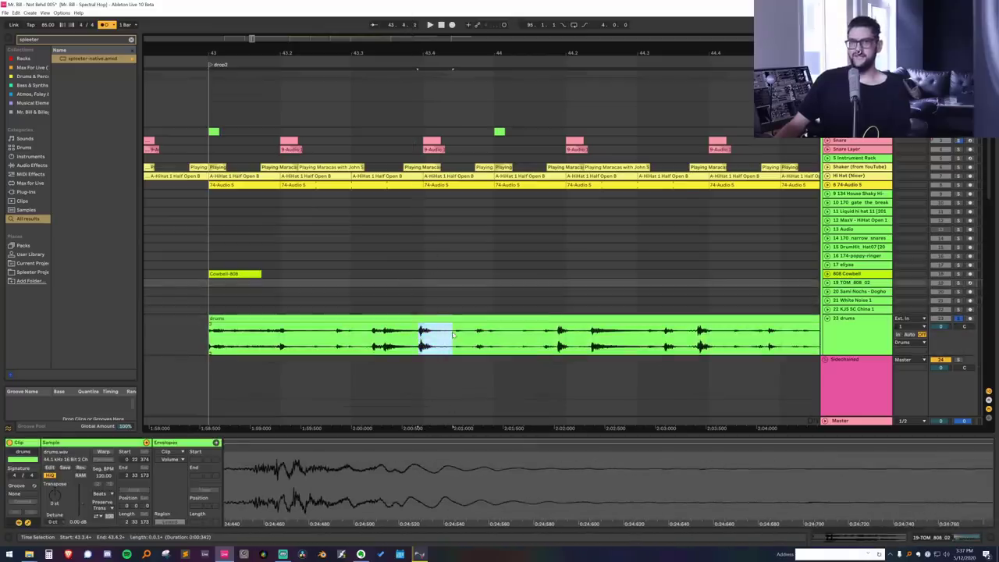
pyautogui.moveTo(558, 337); pyautogui.dragTo(580, 336)
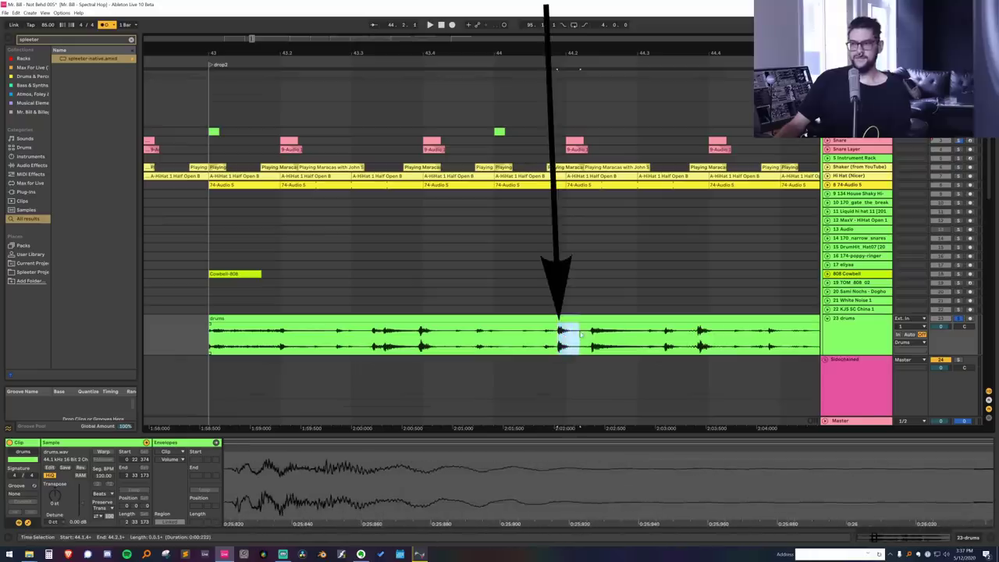
pyautogui.click(695, 332)
pyautogui.moveTo(697, 331); pyautogui.dragTo(726, 333)
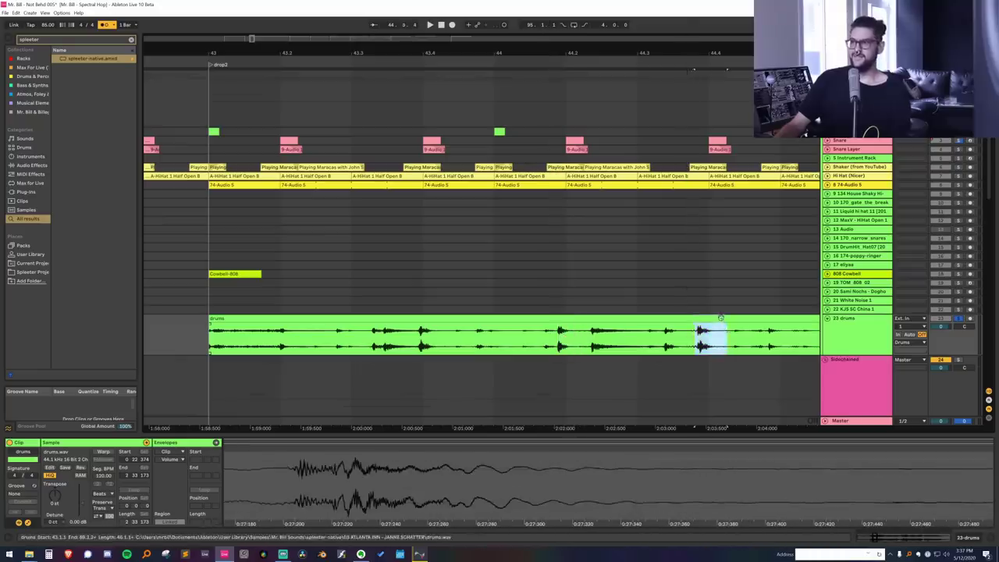
# Detune the whole drums clip to about -39 cents so its hits line up with the project's snares.
pyautogui.click(721, 318)
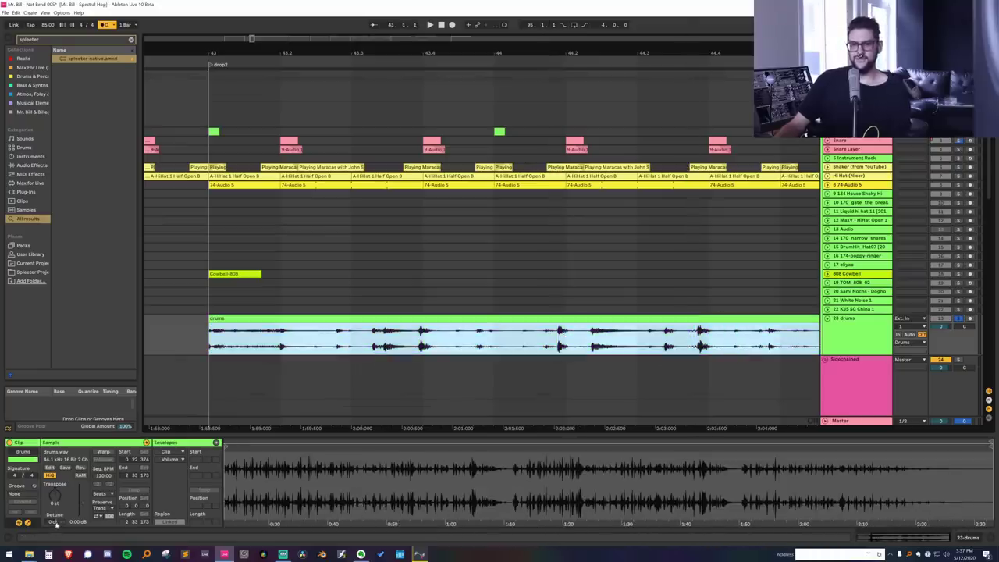
pyautogui.moveTo(55, 522); pyautogui.dragTo(56, 540)
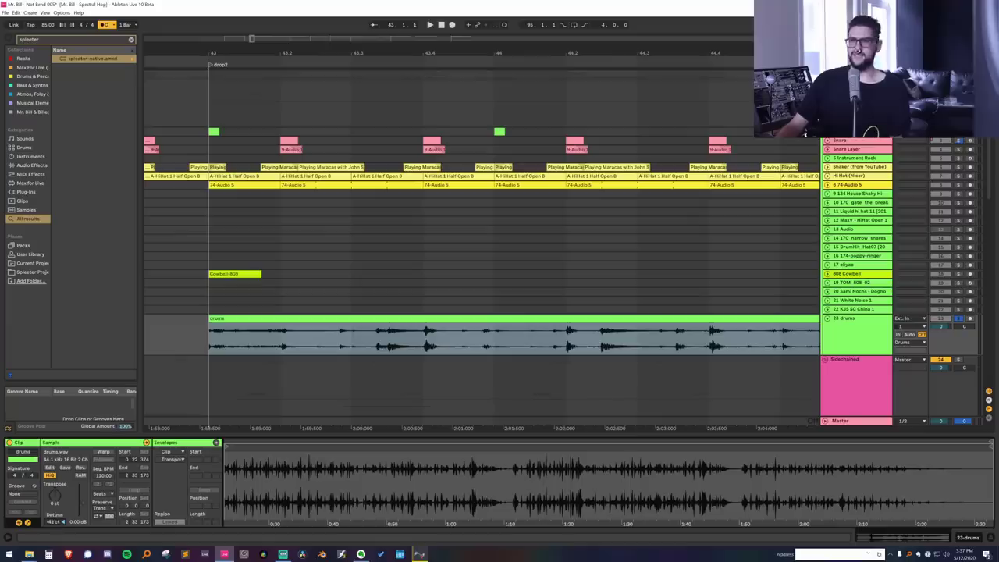
pyautogui.moveTo(55, 522); pyautogui.dragTo(55, 517)
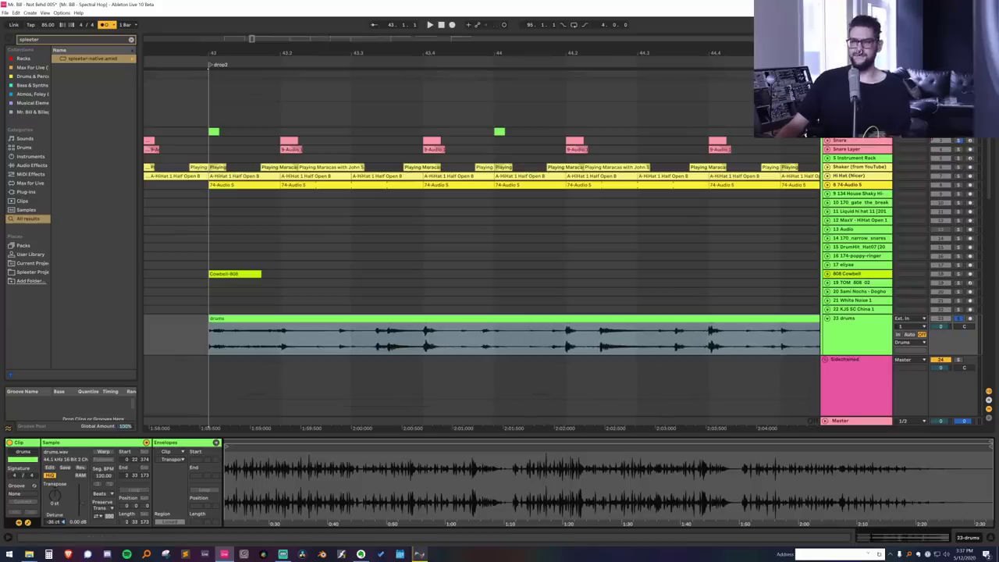
# Find EQ Eight in the browser and add it to the drums track.
pyautogui.hotkey('ctrl', 'f')
pyautogui.write('eq')
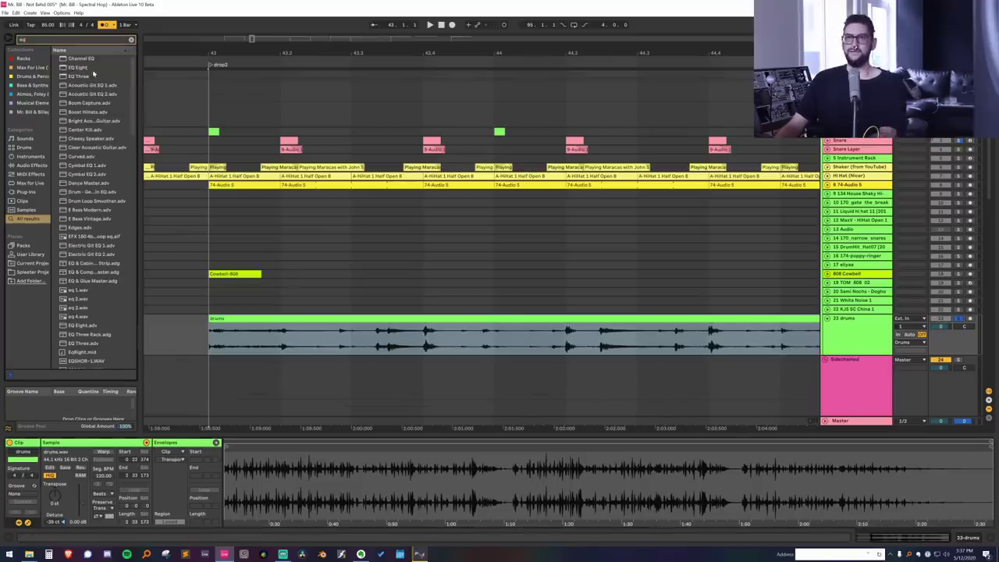
pyautogui.click(88, 67)
pyautogui.moveTo(242, 477); pyautogui.dragTo(231, 485)
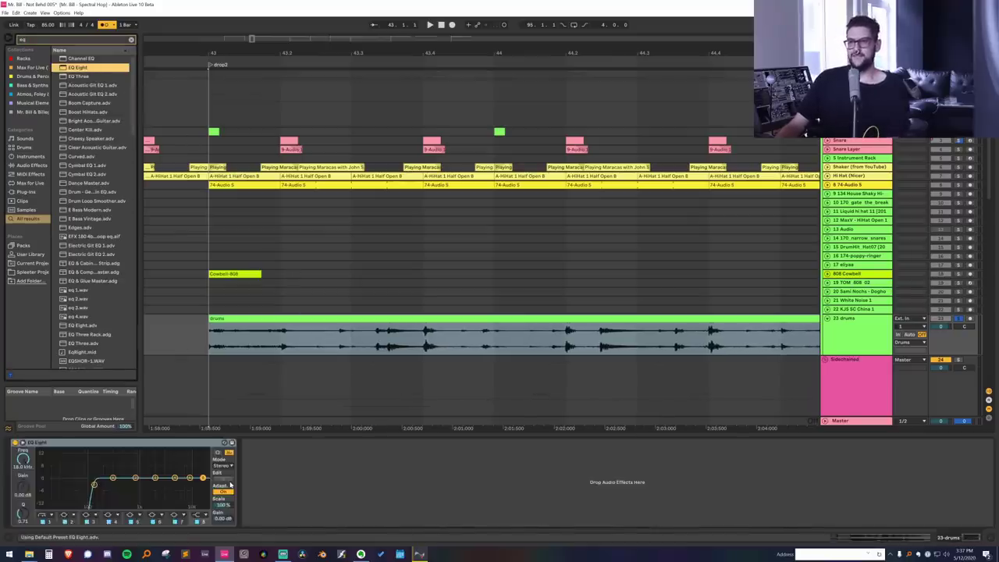
# Add soothe2 after EQ Eight on the drums track and adjust its depth by ear during playback.
pyautogui.write('soothe')
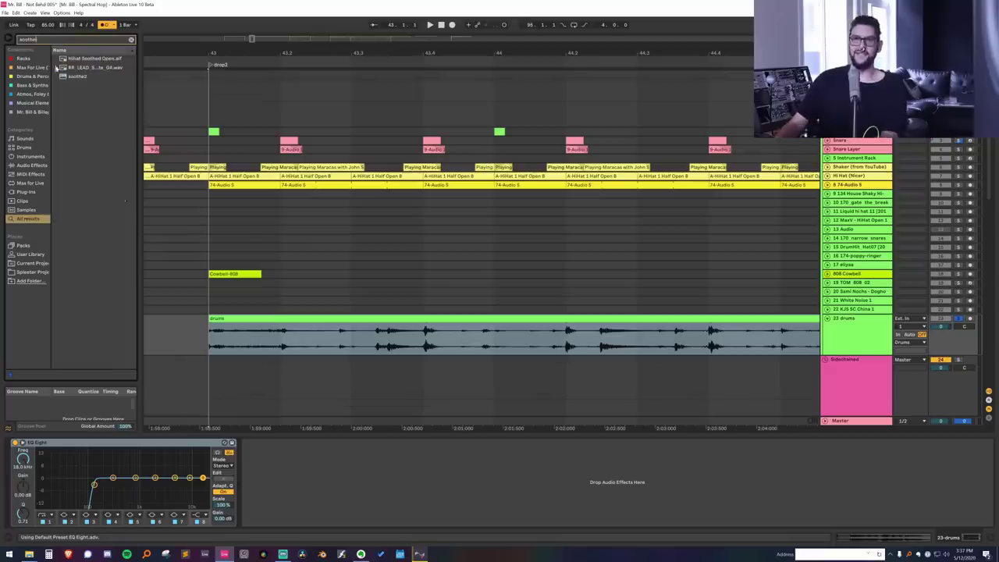
pyautogui.click(70, 76)
pyautogui.doubleClick(70, 77)
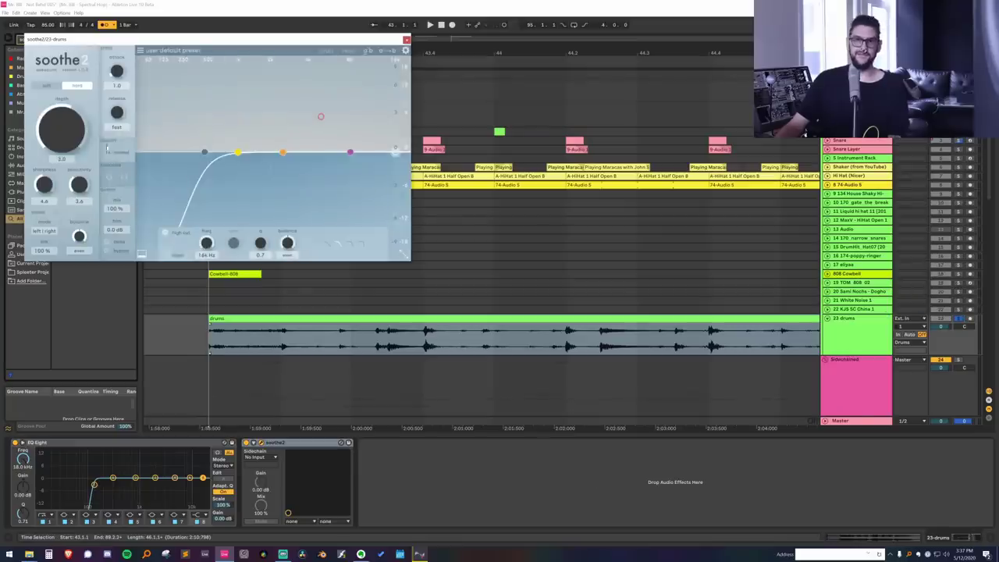
pyautogui.press('space')
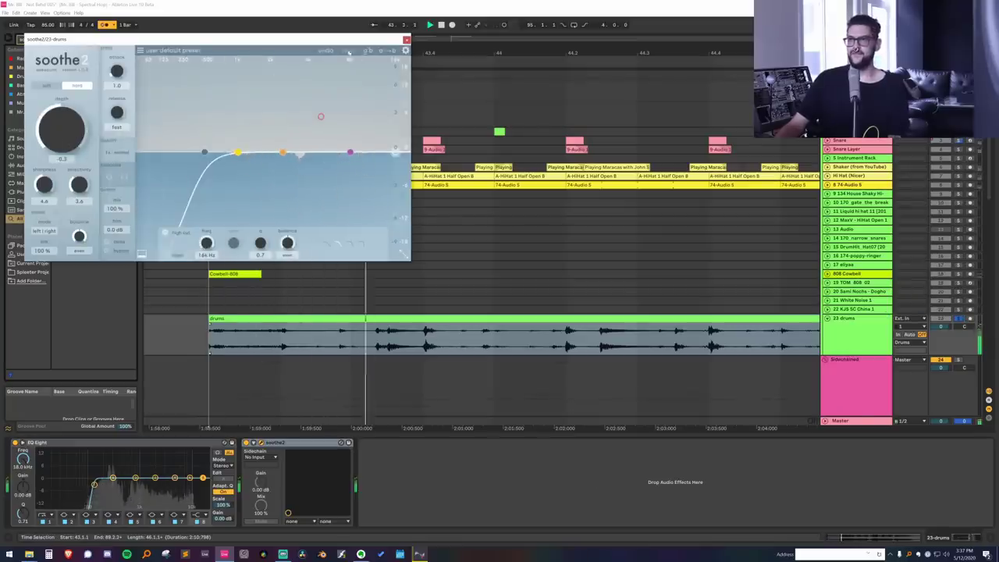
pyautogui.press('space')
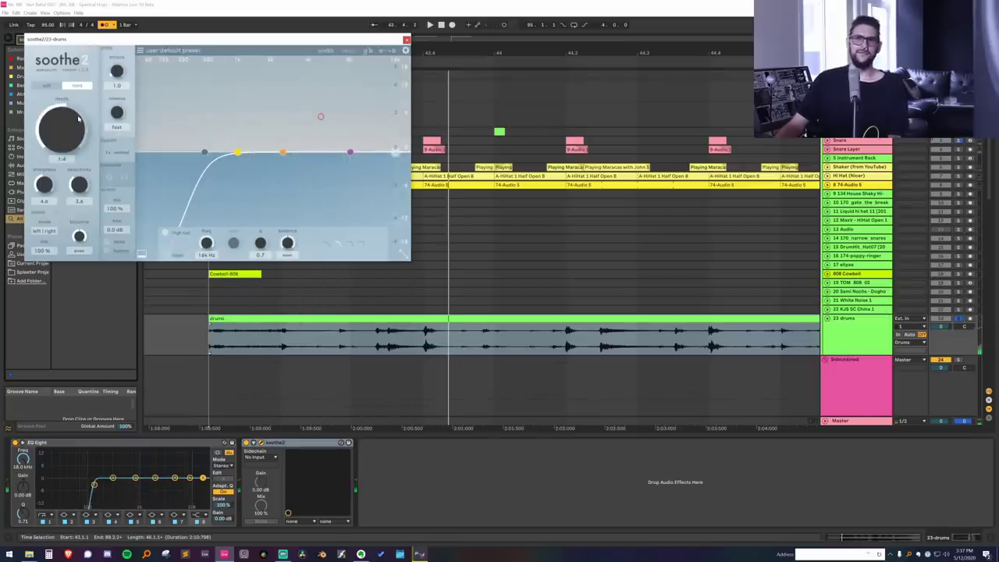
# Raise soothe2's sharpness to 7.4 on the drums track, audition its delta signal, and close the plug-in window.
pyautogui.moveTo(78, 118); pyautogui.dragTo(78, 110)
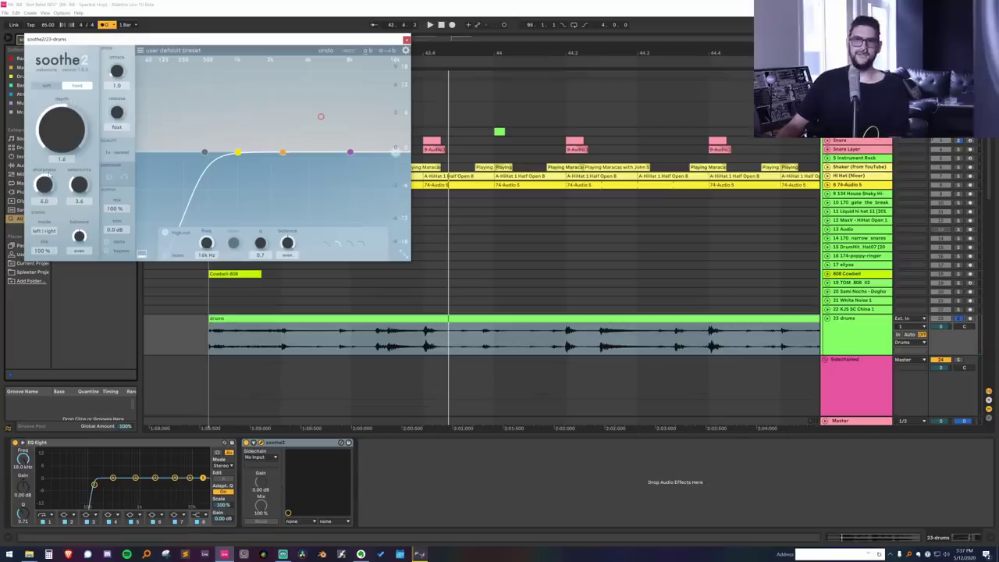
pyautogui.moveTo(50, 178); pyautogui.dragTo(50, 177)
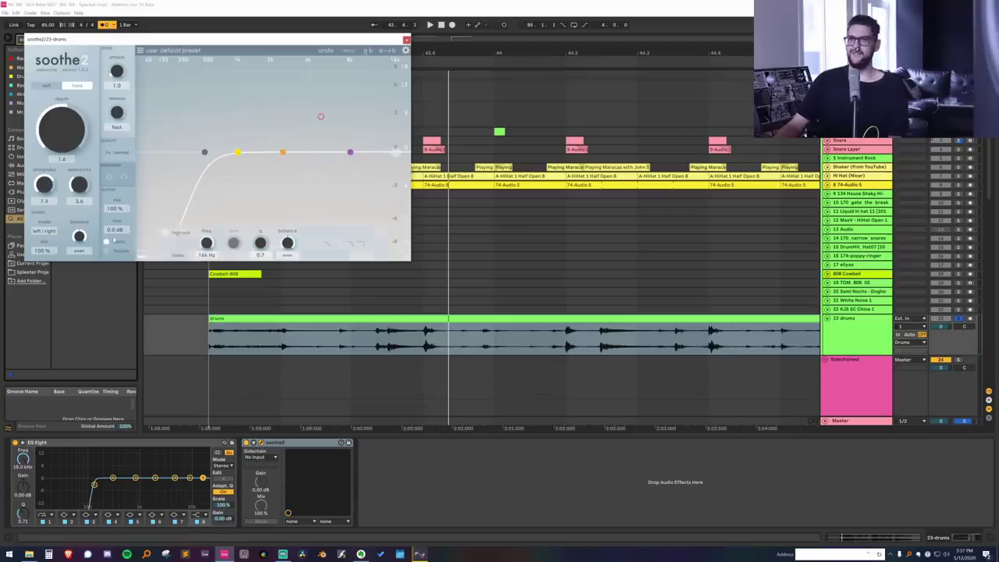
pyautogui.press('space')
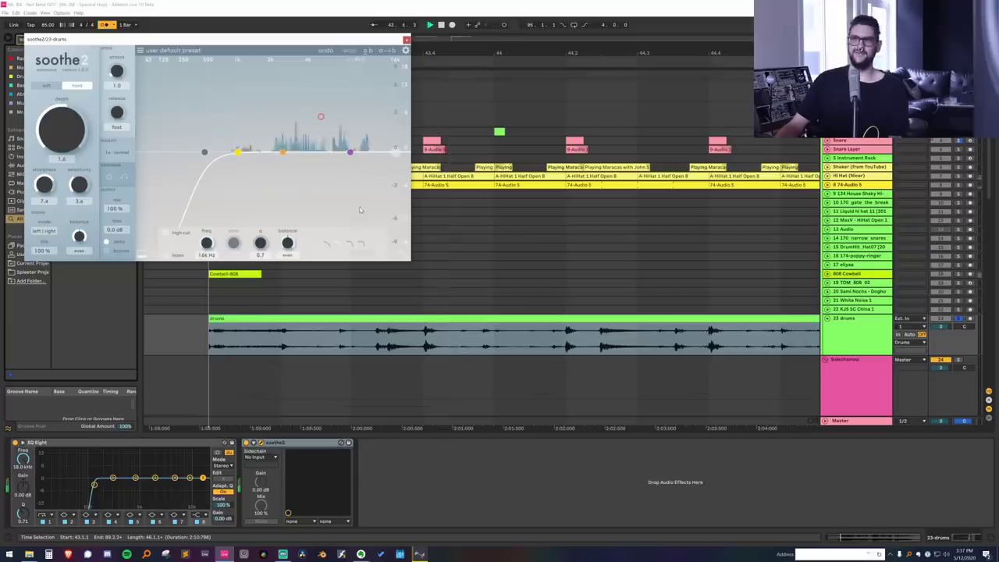
pyautogui.press('space')
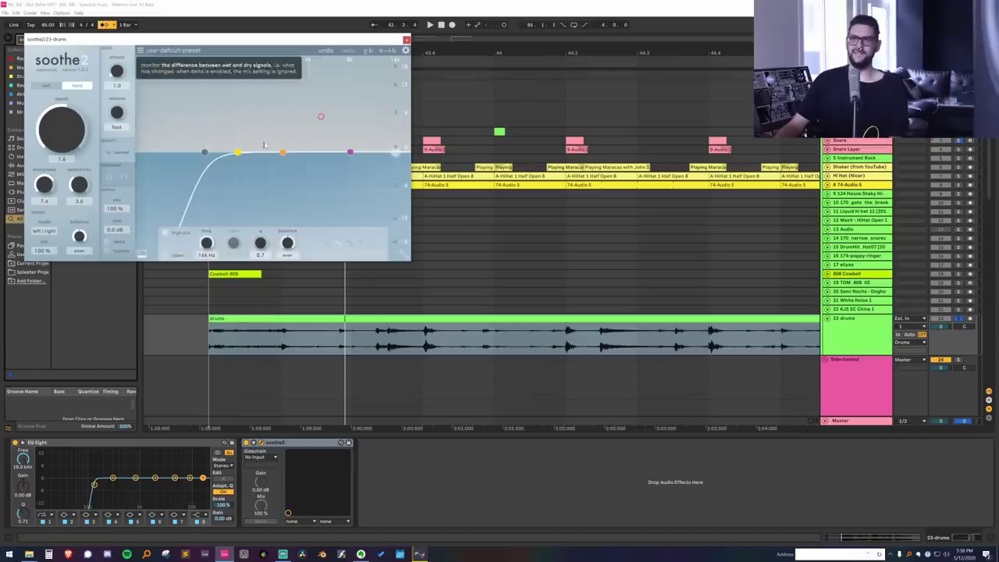
pyautogui.click(406, 39)
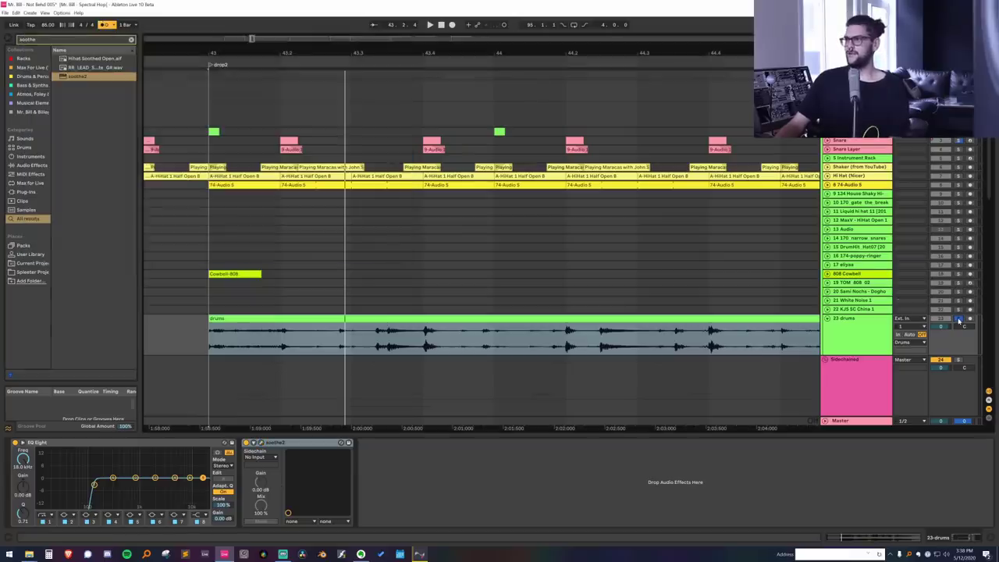
# Unsolo the drums track and play the drop from bar 43 together with the rest of the project.
pyautogui.click(649, 320)
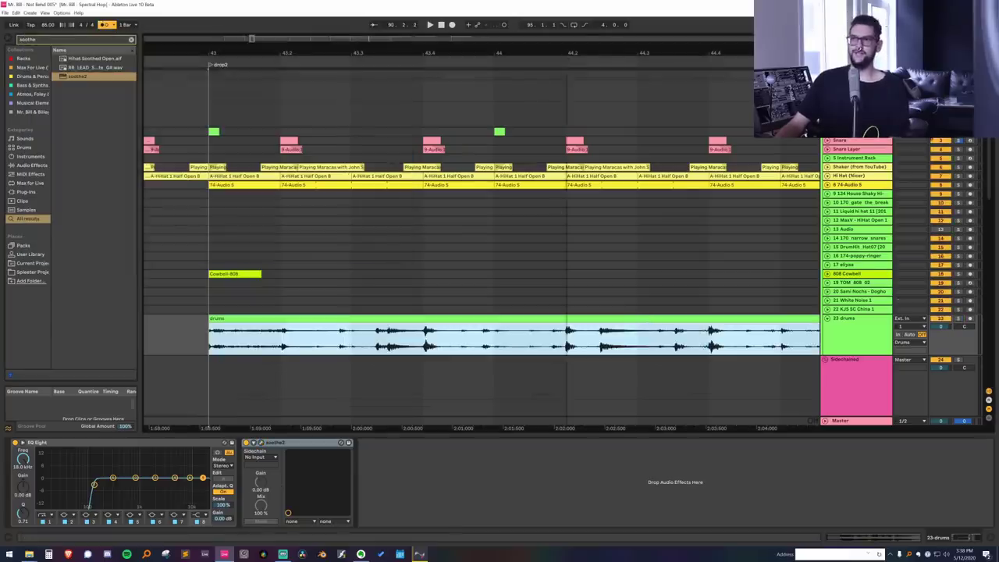
pyautogui.moveTo(566, 54); pyautogui.dragTo(202, 33)
pyautogui.press('space')
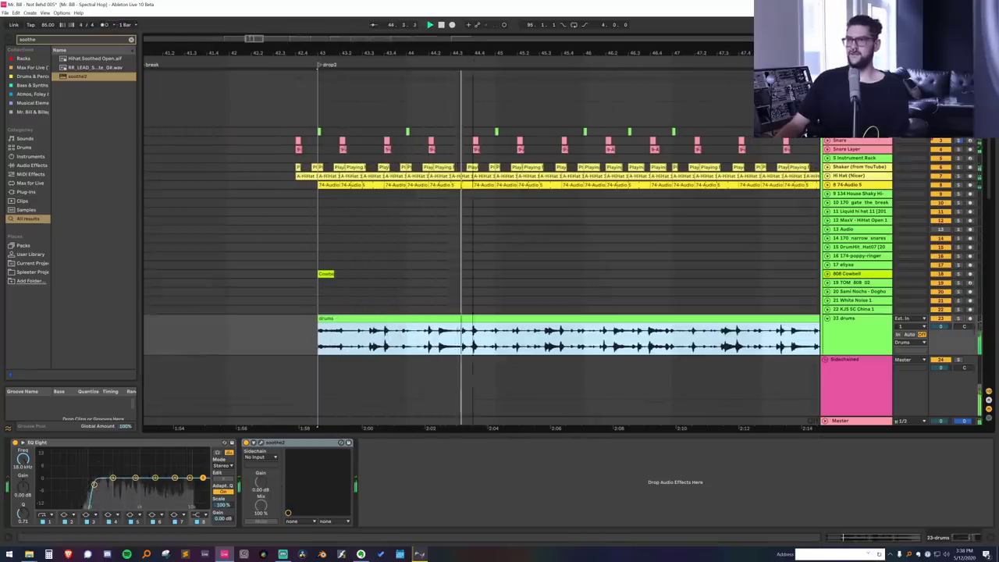
pyautogui.moveTo(473, 52); pyautogui.dragTo(473, 98)
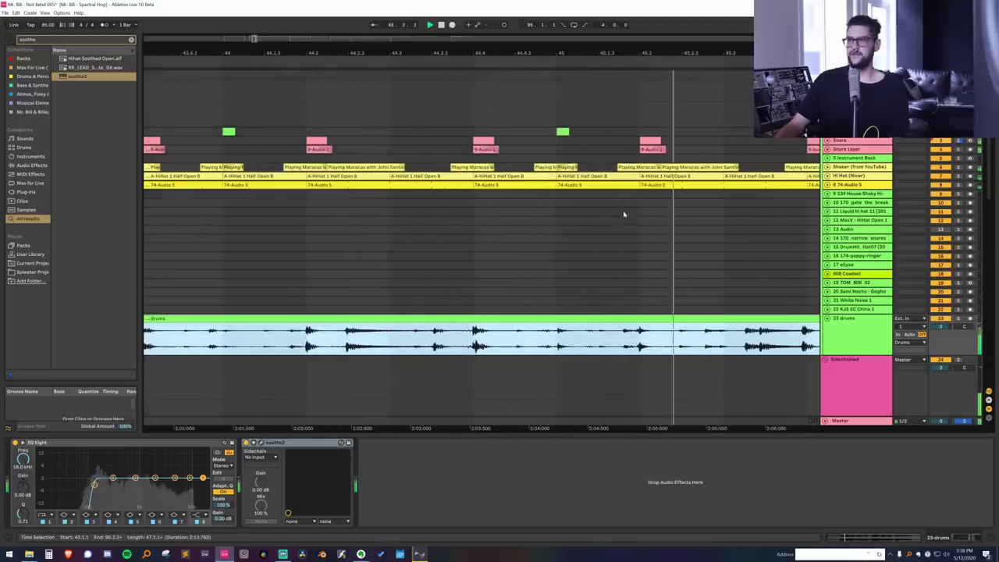
pyautogui.moveTo(662, 52); pyautogui.dragTo(466, 50)
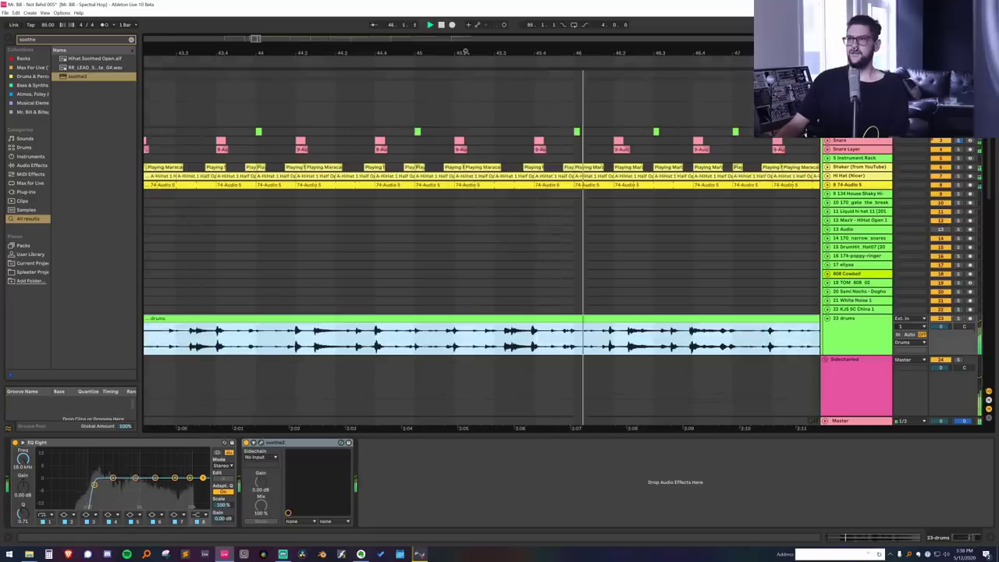
pyautogui.press('space')
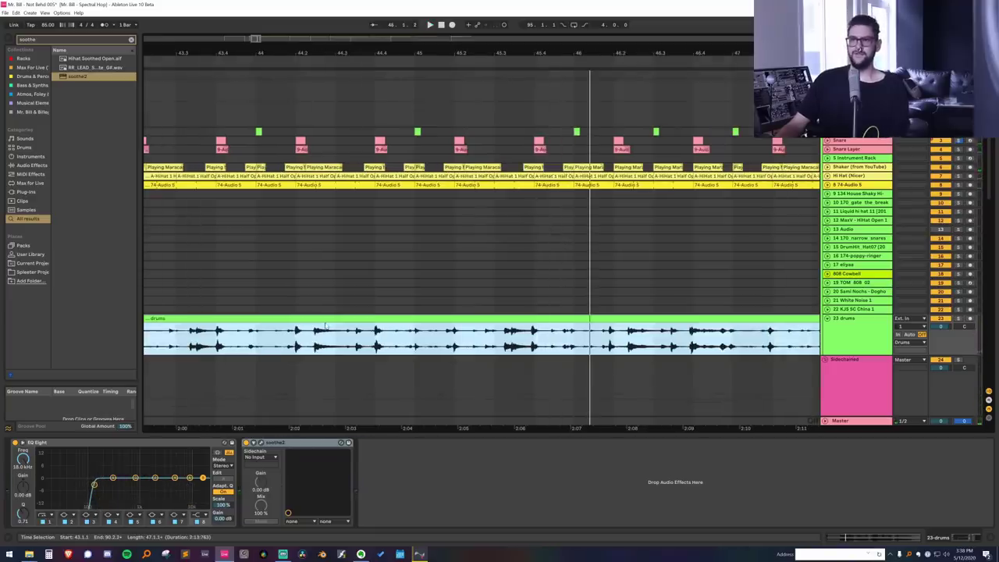
# Open the drums clip's sample view and inspect its opening transients.
pyautogui.click(327, 326)
pyautogui.click(308, 318)
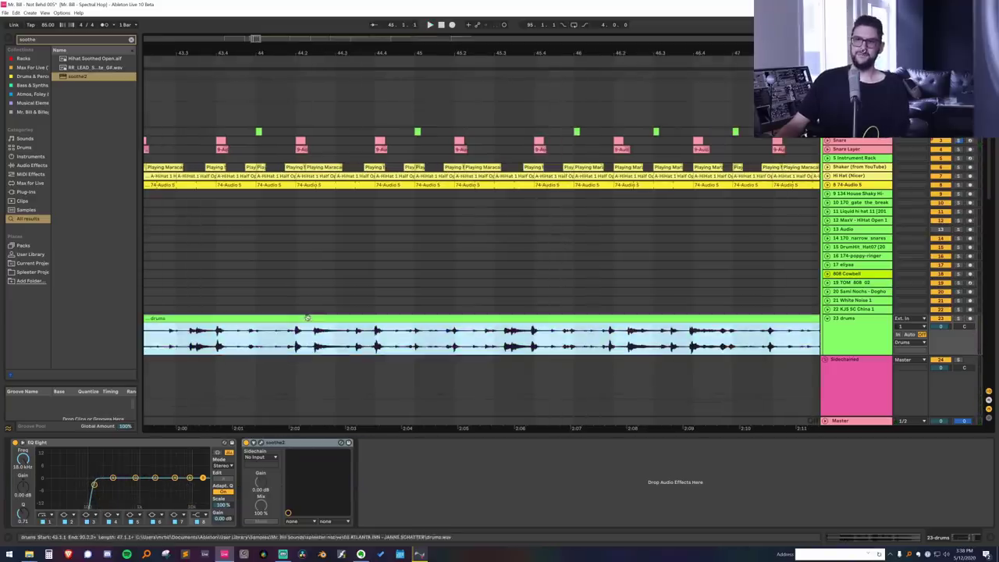
pyautogui.doubleClick(201, 320)
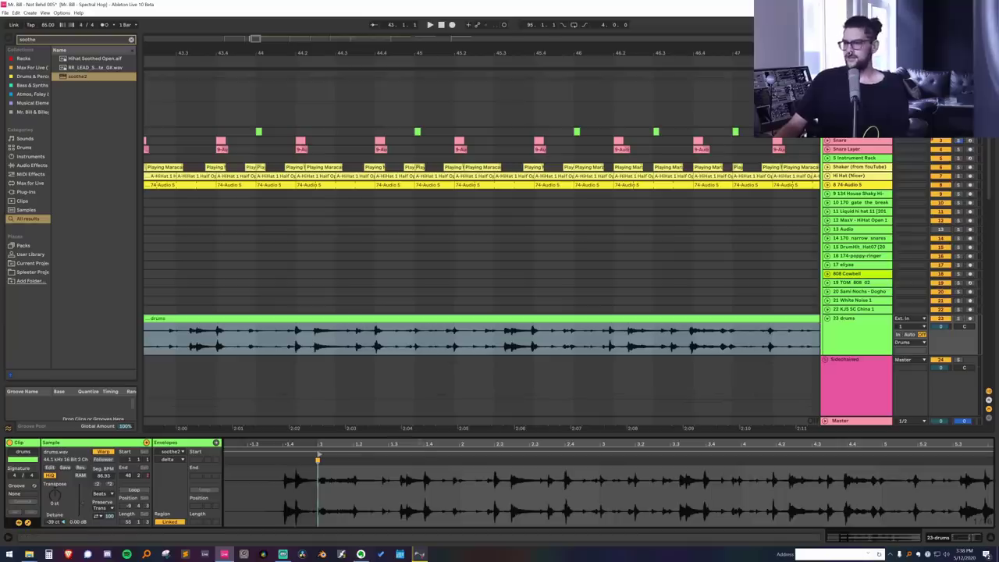
pyautogui.moveTo(421, 443); pyautogui.dragTo(476, 464)
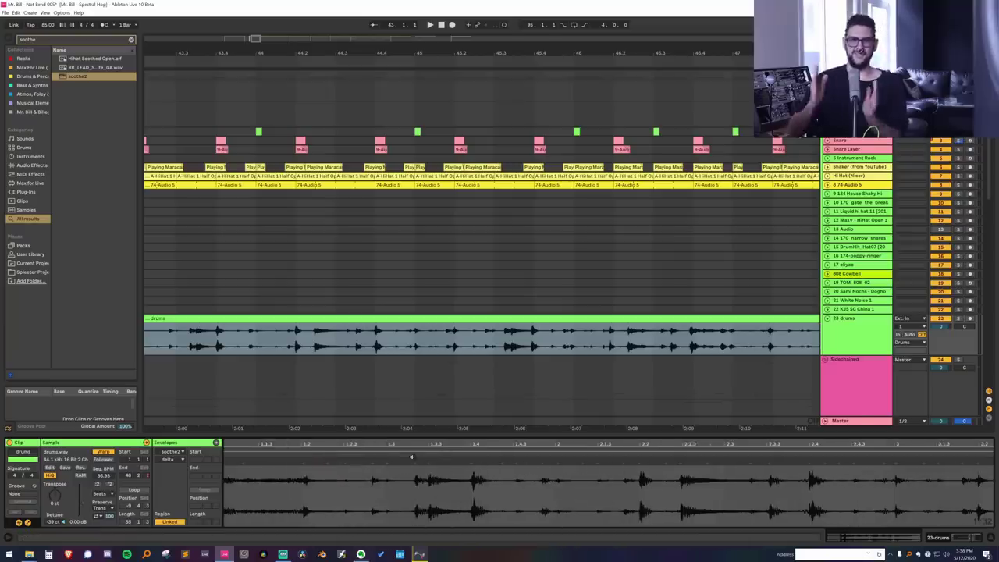
pyautogui.rightClick(282, 265)
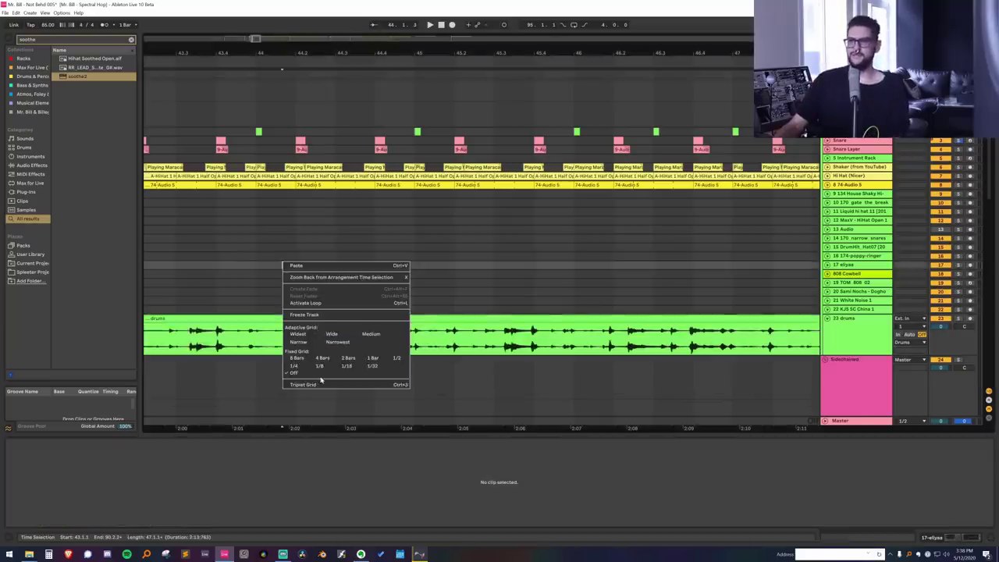
pyautogui.click(274, 318)
# Listen from bar 43 and cut the drums clip's hits between about 43.3 and the snare at 43.4.
pyautogui.moveTo(186, 195); pyautogui.dragTo(369, 201)
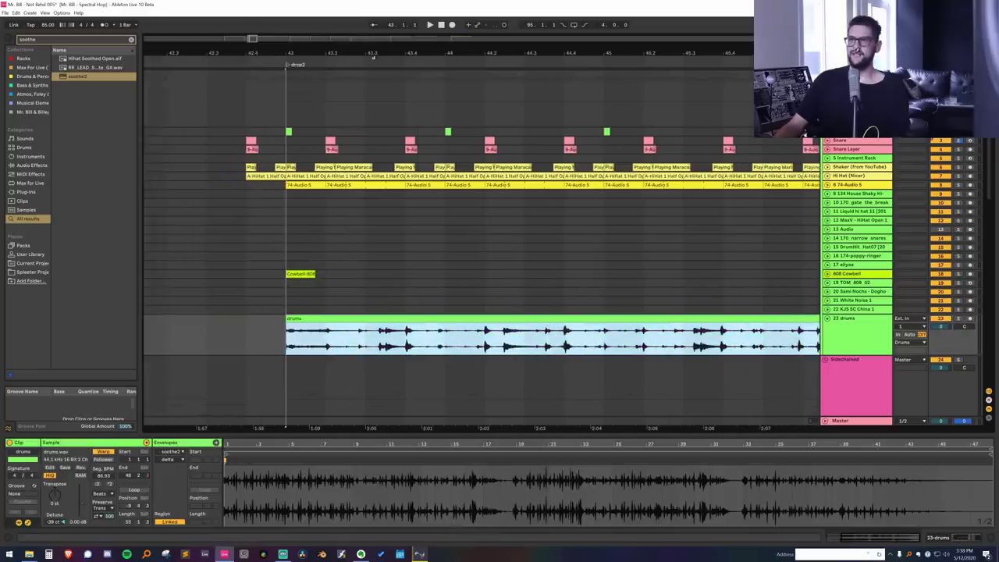
pyautogui.scroll(4, 367, 203)
pyautogui.press('space')
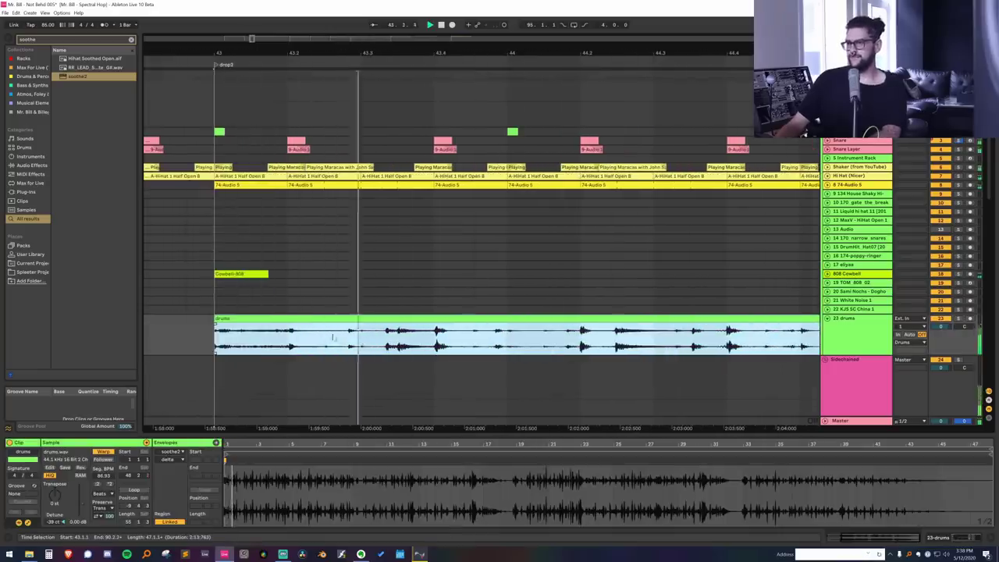
pyautogui.press('space')
pyautogui.moveTo(381, 339); pyautogui.dragTo(433, 334)
pyautogui.press('Delete')
pyautogui.press('Delete')
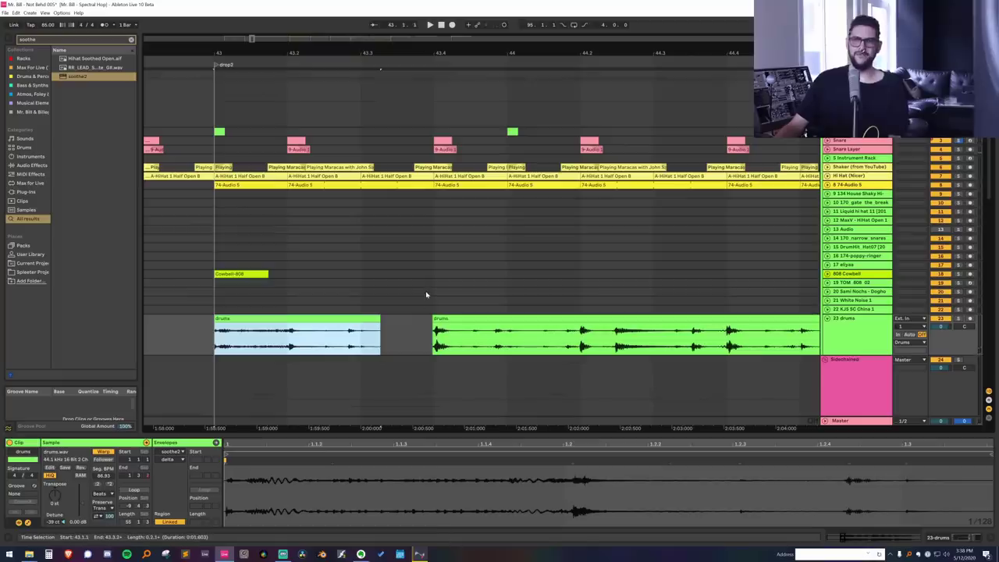
# Play on through the drop and delete the drums clip's hits between about 45.3 and the snare at 45.4.
pyautogui.press('space')
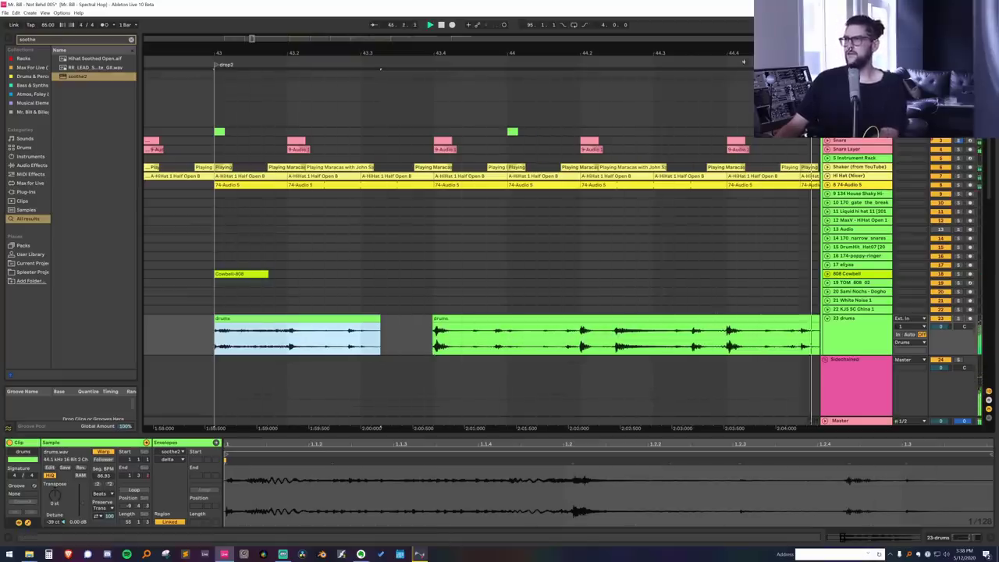
pyautogui.moveTo(168, 53); pyautogui.dragTo(335, 53)
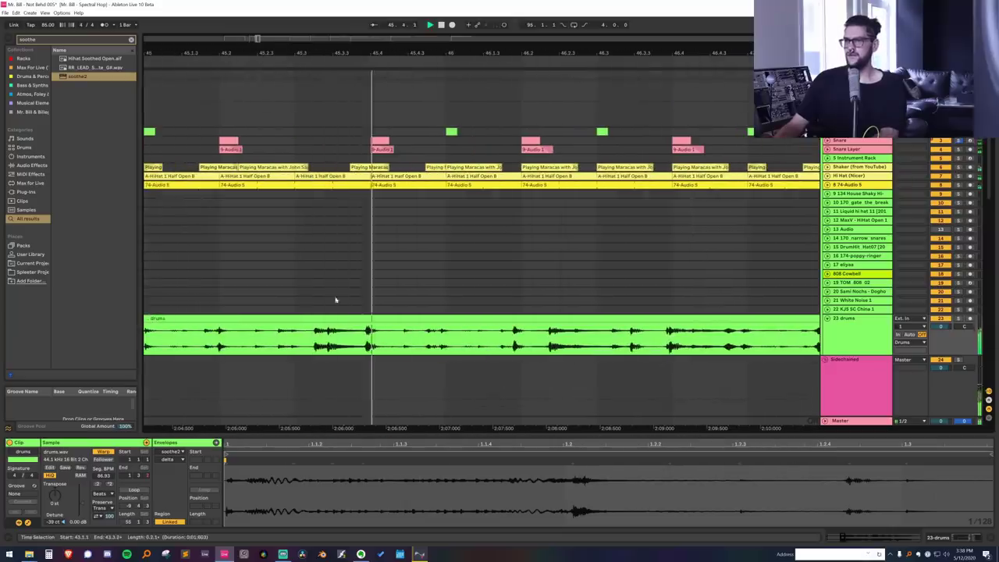
pyautogui.press('space')
pyautogui.moveTo(313, 334); pyautogui.dragTo(364, 334)
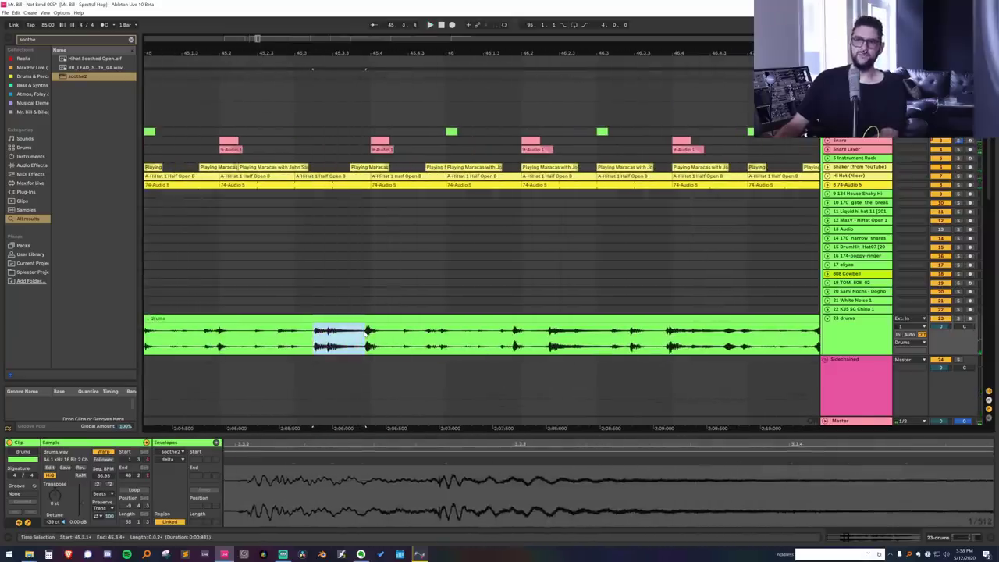
pyautogui.press('Delete')
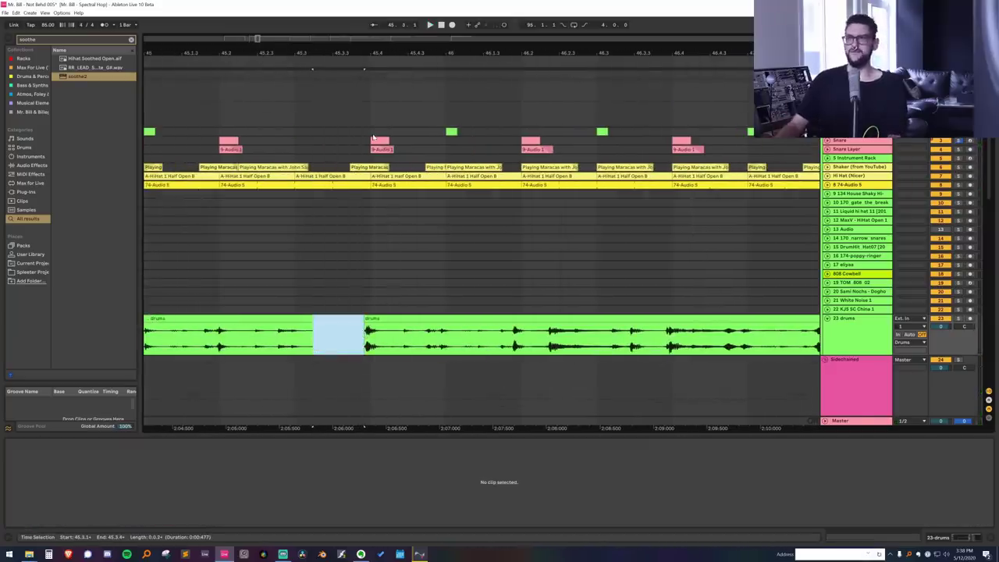
pyautogui.keyDown('ctrl'); pyautogui.scroll(-5, 449, 233); pyautogui.keyUp('ctrl')
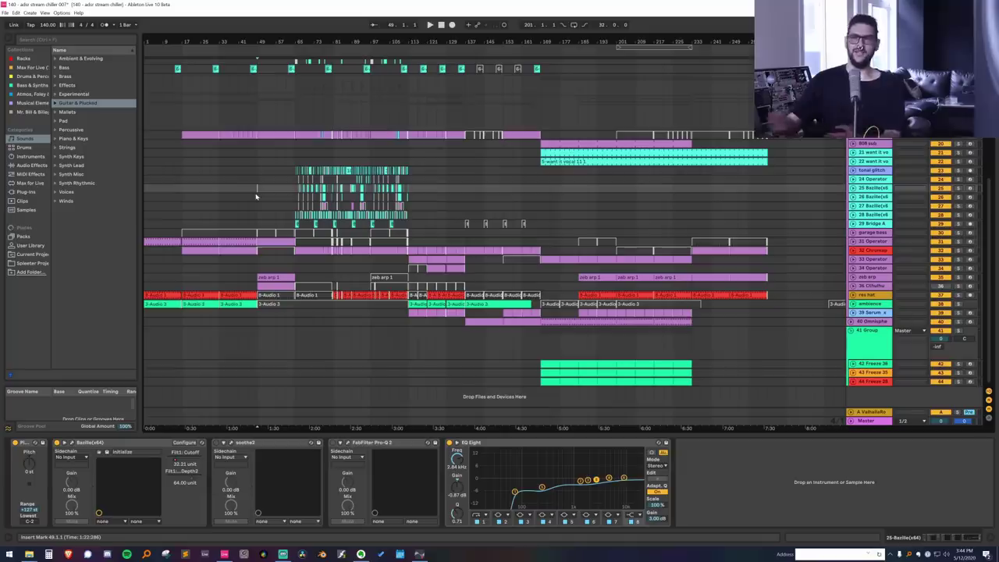
# Play the drop of the ador stream chiller project from bar 65 to bar 81 to hear the edited sounds.
pyautogui.click(298, 160)
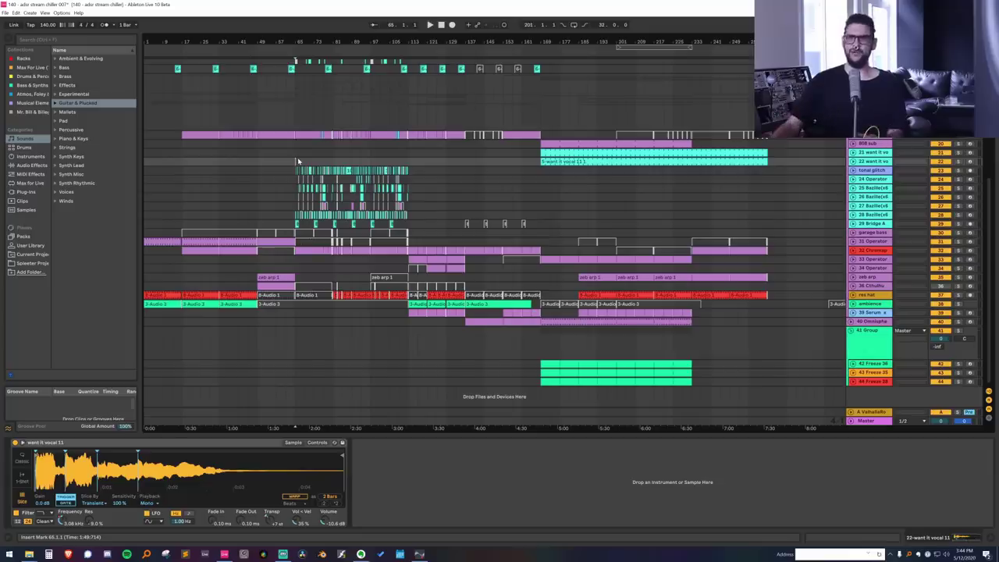
pyautogui.scroll(5, 316, 156)
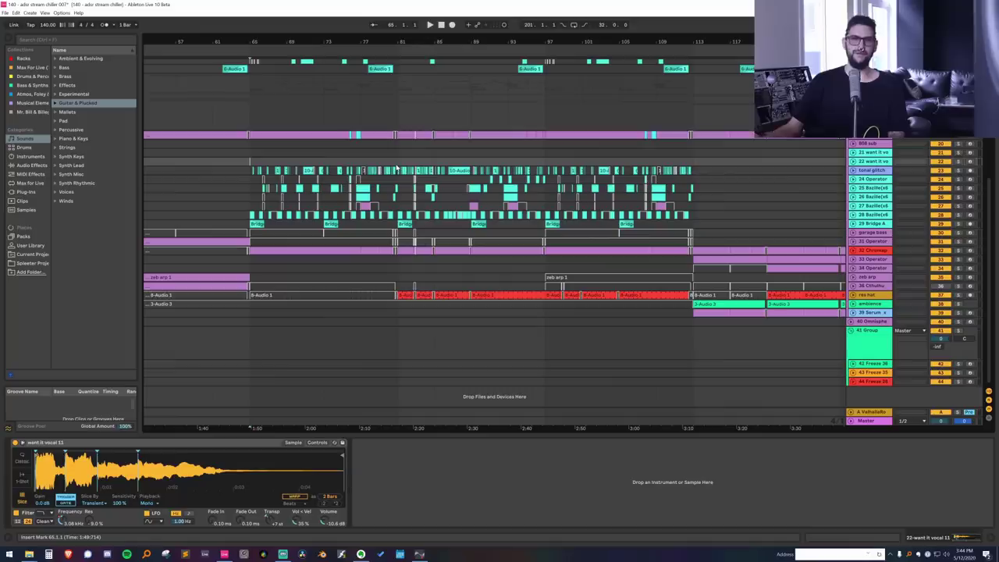
pyautogui.moveTo(263, 164); pyautogui.dragTo(405, 161)
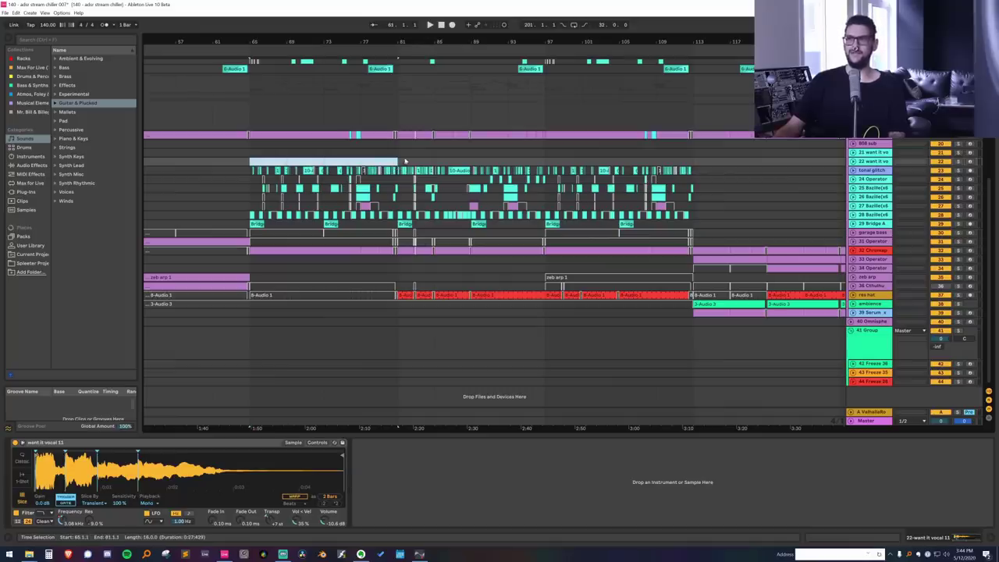
pyautogui.press('space')
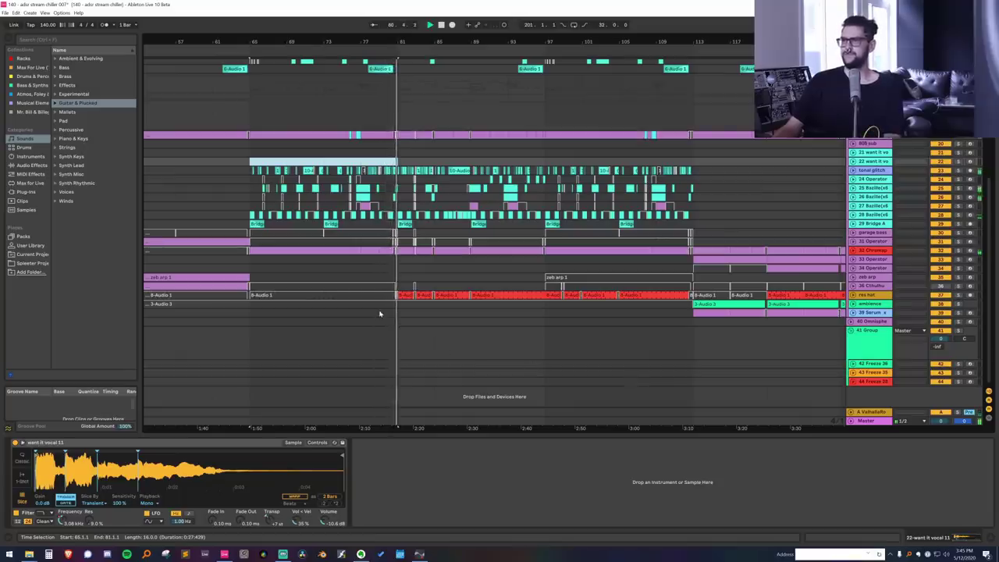
pyautogui.moveTo(392, 317); pyautogui.dragTo(189, 313)
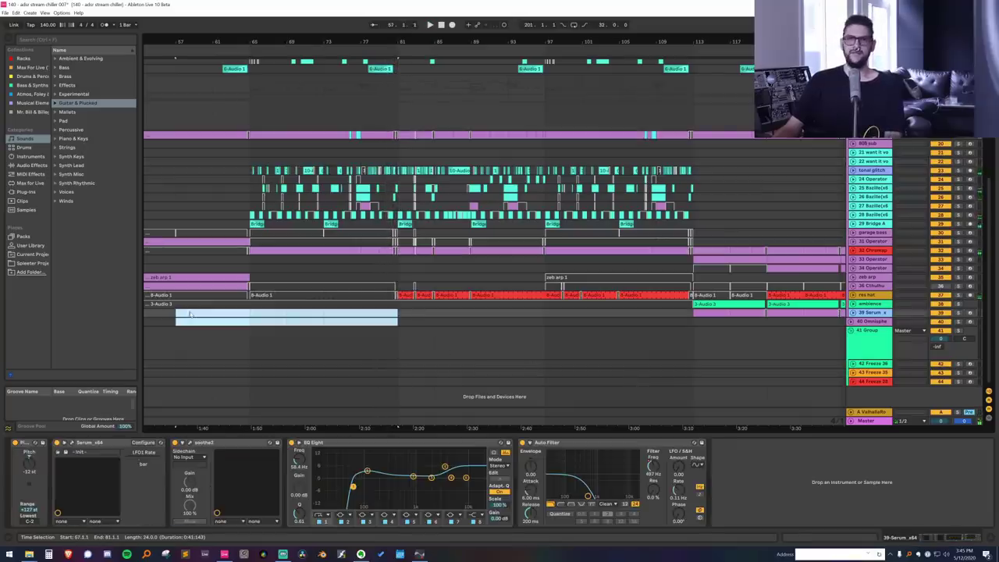
# Place the insert marker at bar 65 and add a new audio track below the 41 Group.
pyautogui.click(249, 315)
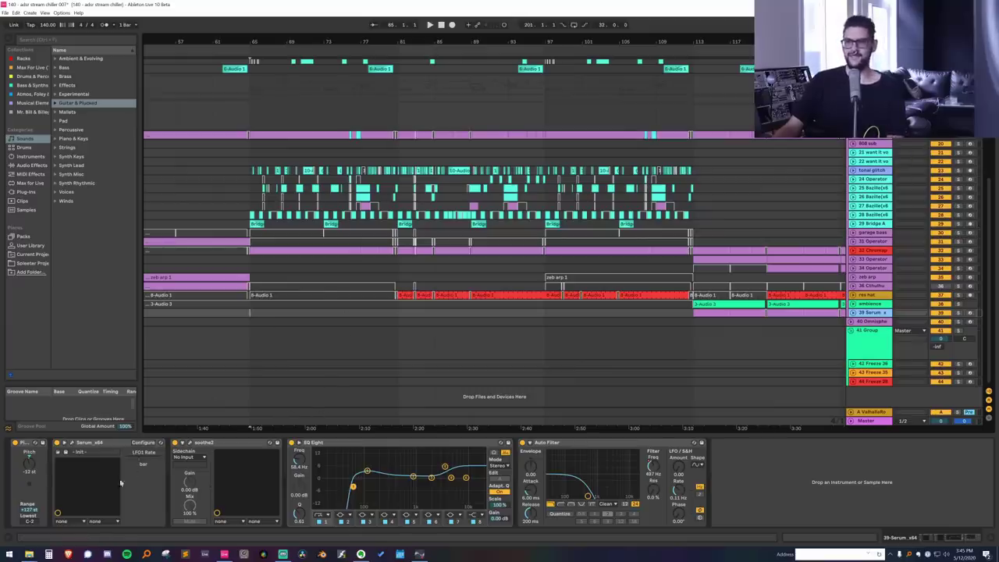
pyautogui.moveTo(29, 554)
pyautogui.click(99, 515)
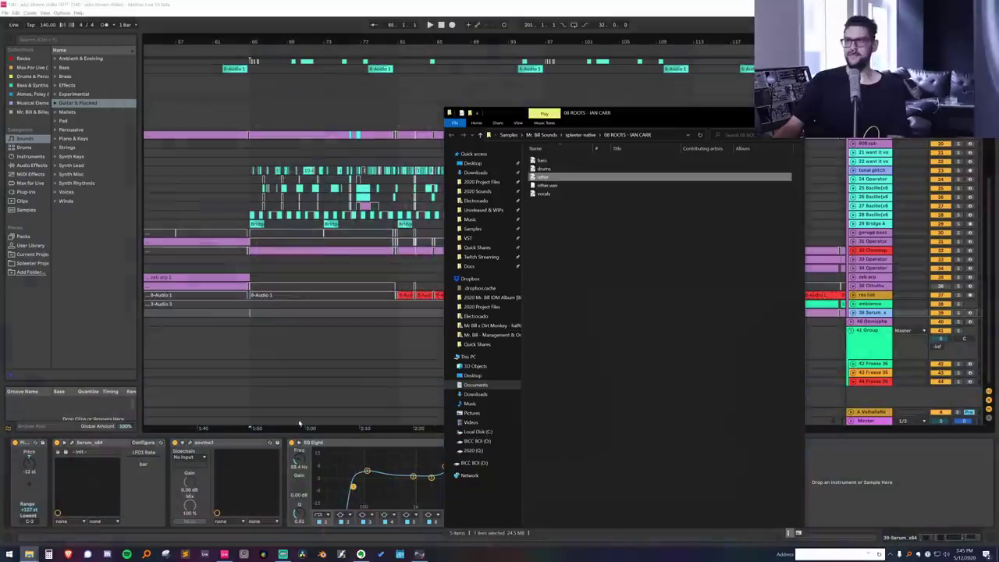
pyautogui.click(869, 342)
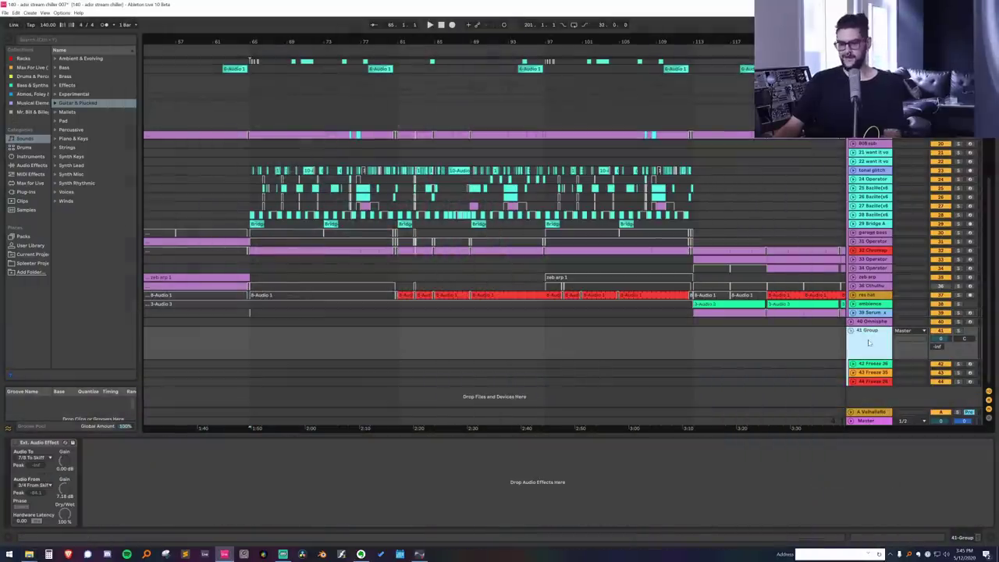
pyautogui.hotkey('ctrl', 't')
# Import the song file "10 - NANCY HOLLOWAY - SAND AND RAIN" onto the new audio track at bar 65 and select that track.
pyautogui.moveTo(29, 554)
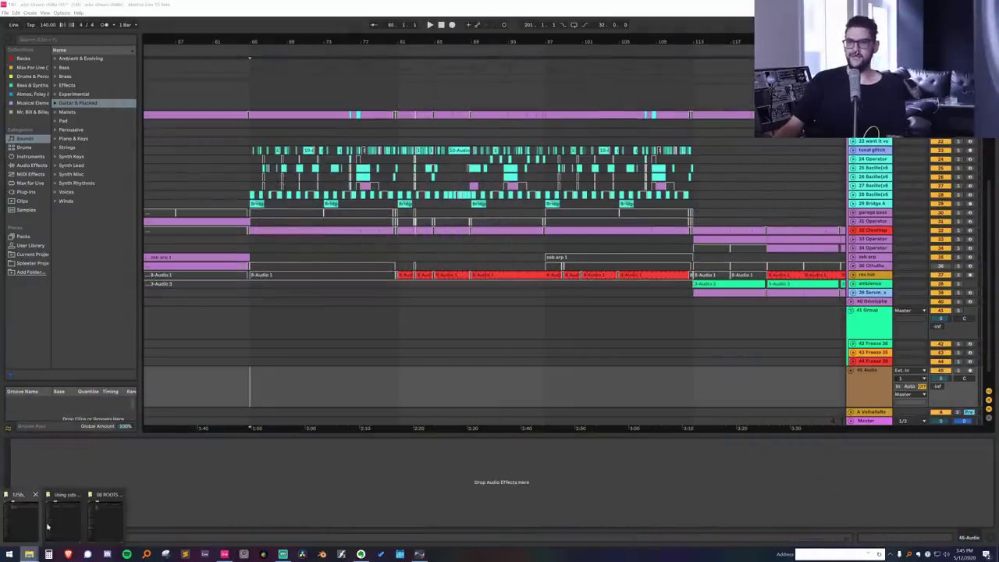
pyautogui.click(36, 524)
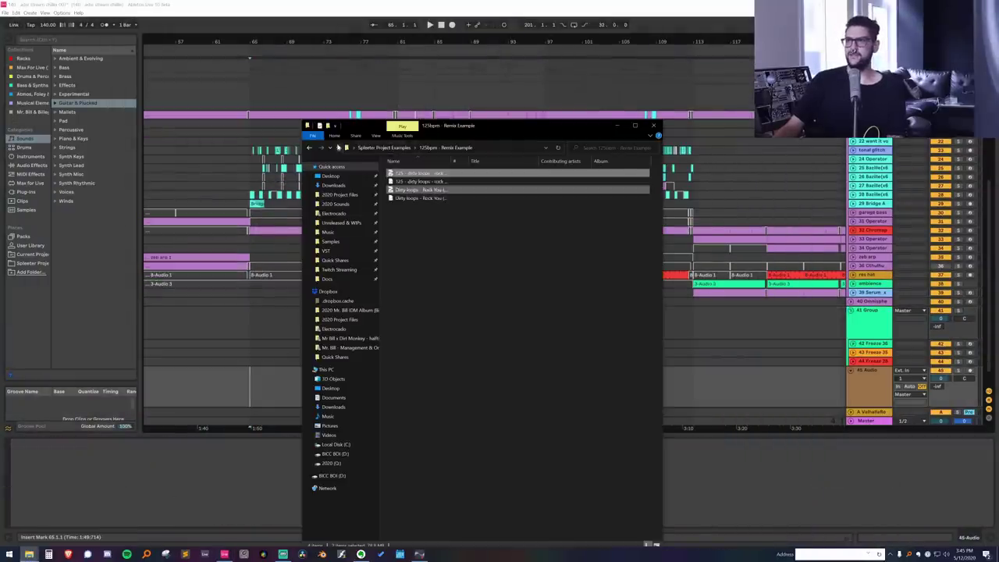
pyautogui.doubleClick(431, 190)
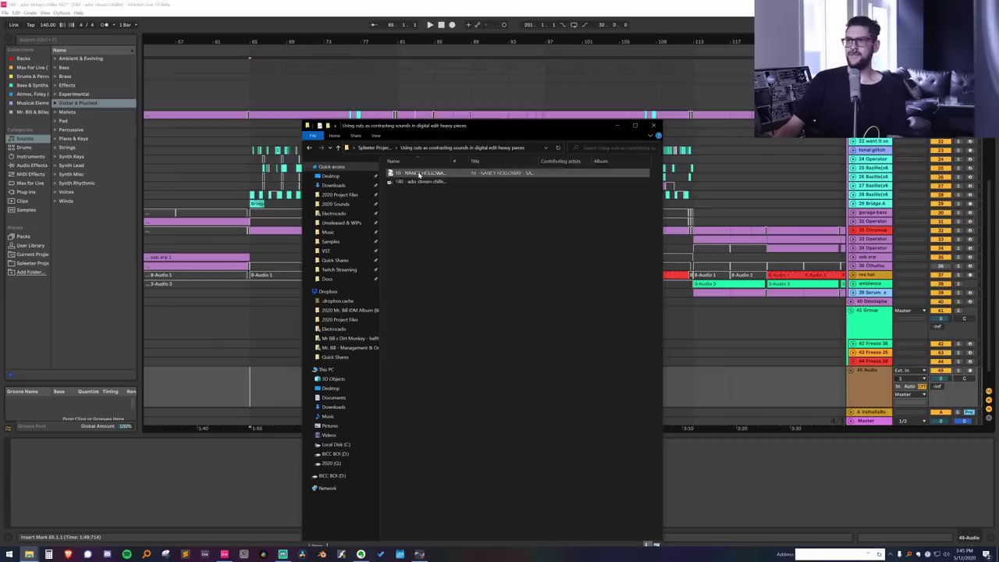
pyautogui.moveTo(289, 347); pyautogui.dragTo(300, 388)
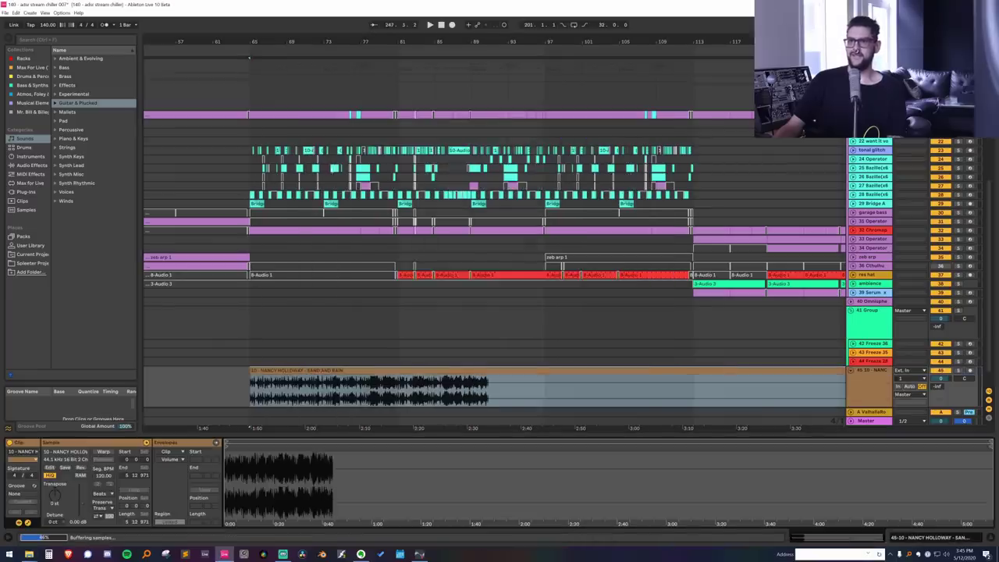
pyautogui.click(881, 388)
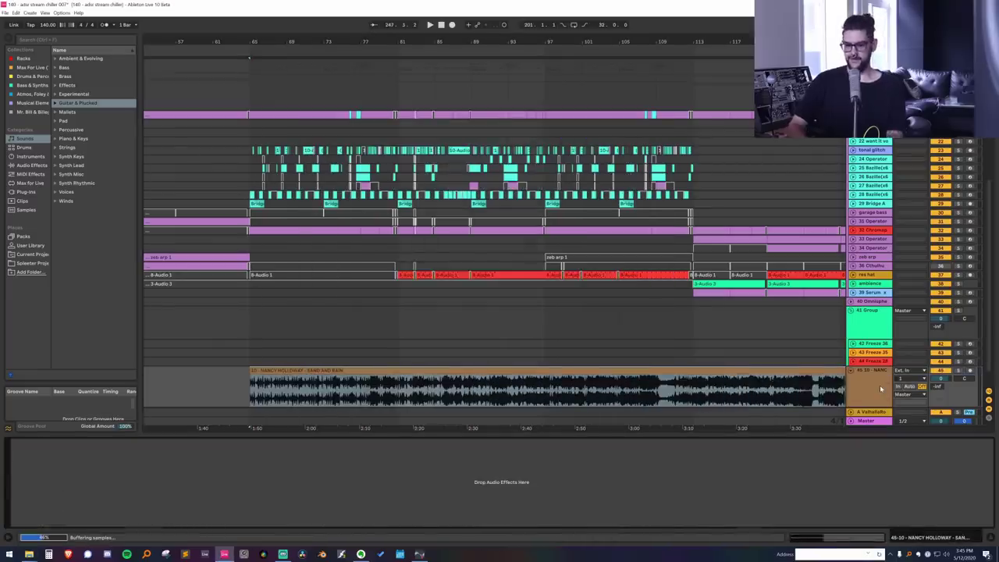
# Search the browser for the spleeter-native device and load it onto the Master track.
pyautogui.hotkey('ctrl', 'f')
pyautogui.write('splee')
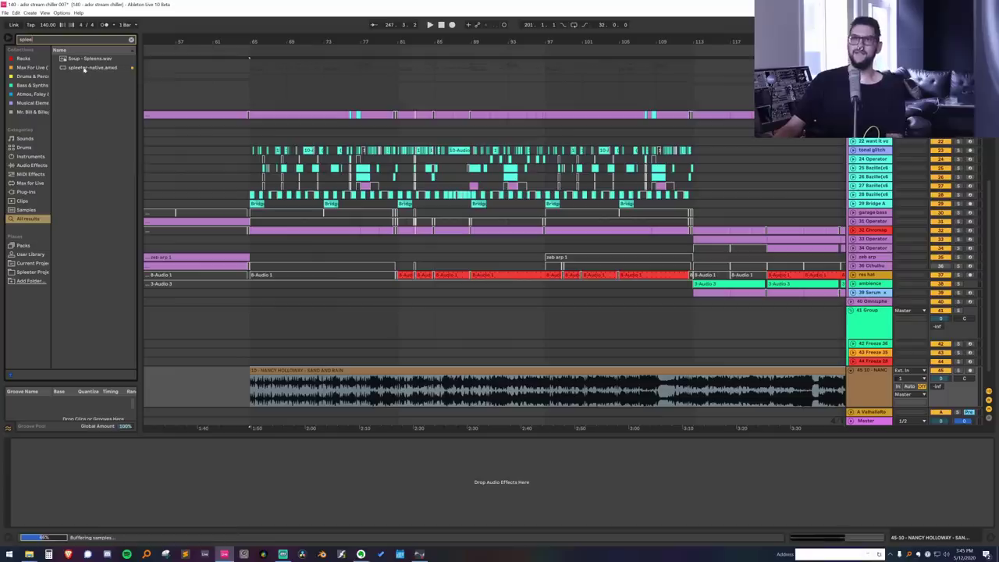
pyautogui.click(84, 68)
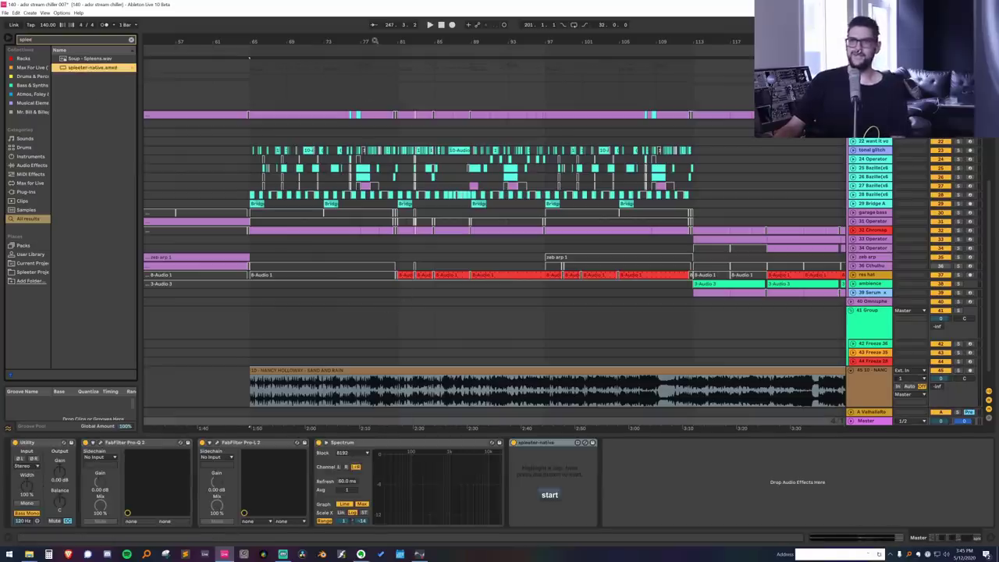
# Split the whole "10 - NANCY HOLLOWAY - SAND AND RAIN" clip into stems with spleeter-native.
pyautogui.moveTo(374, 42); pyautogui.dragTo(374, 5)
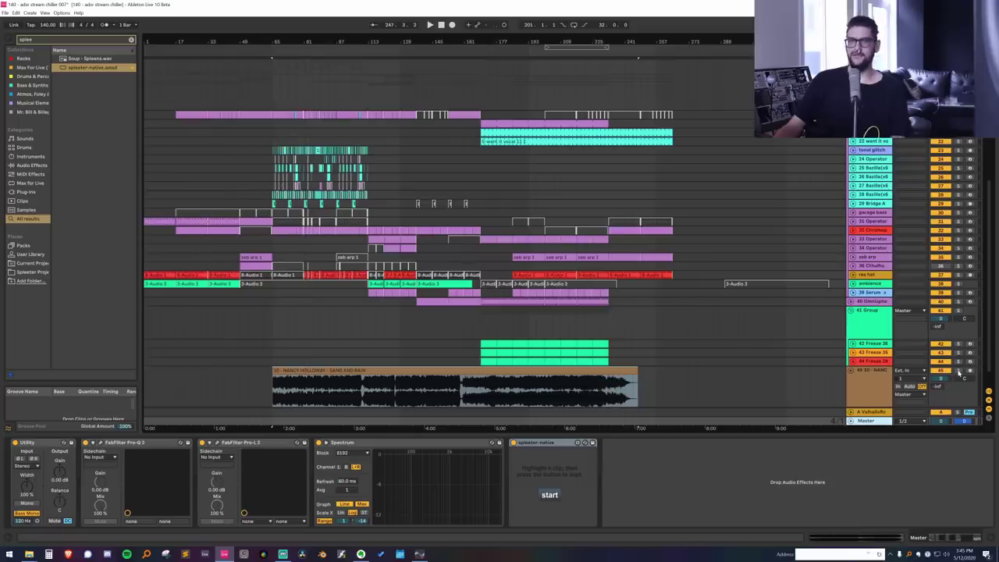
pyautogui.click(565, 369)
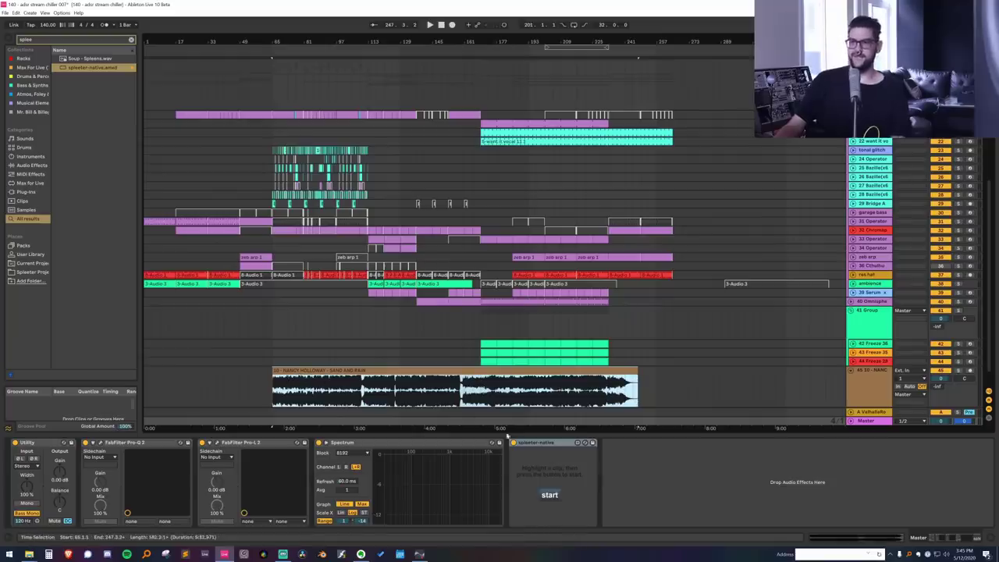
pyautogui.click(549, 495)
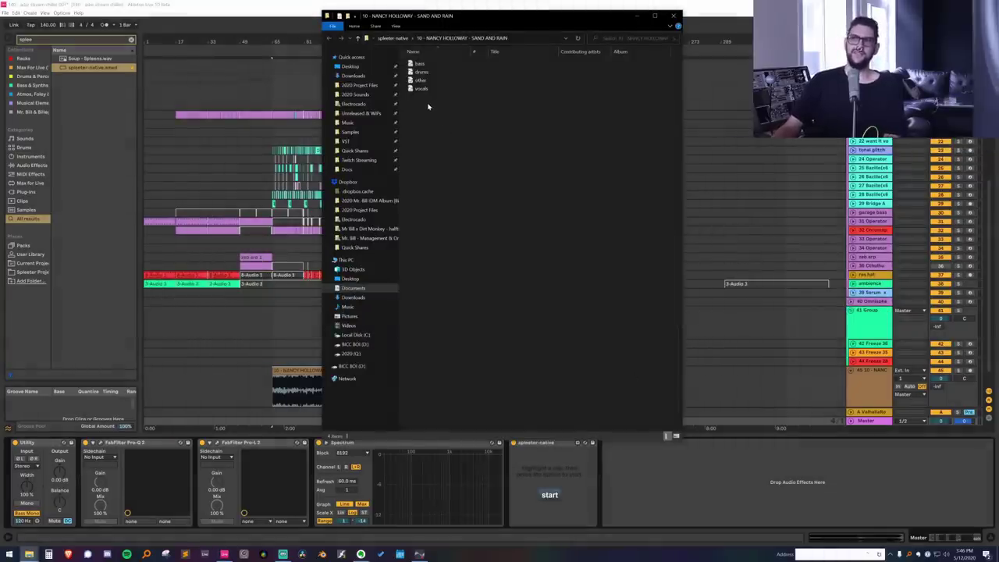
# Delete the original full-song audio track 45 from the arrangement.
pyautogui.click(422, 80)
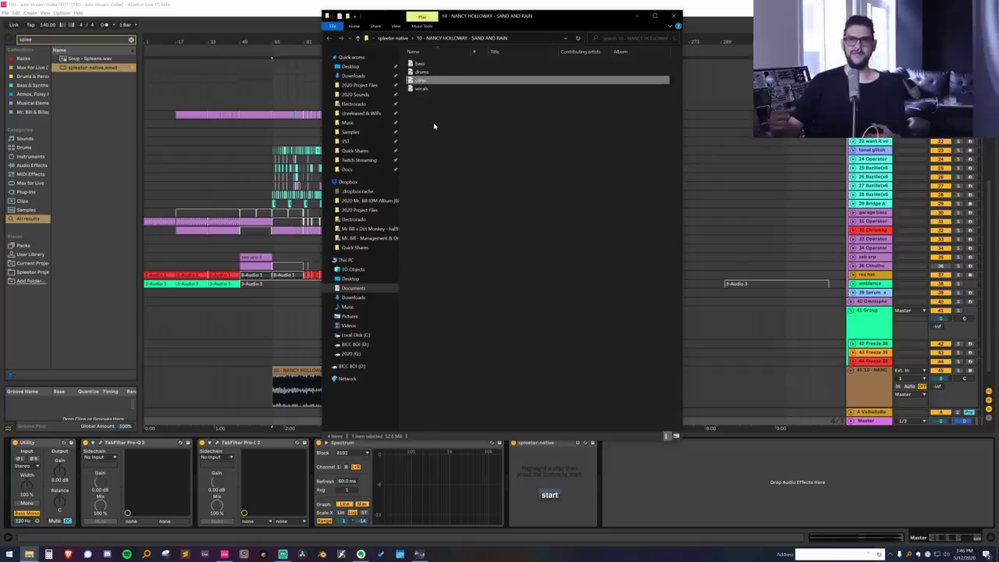
pyautogui.click(871, 384)
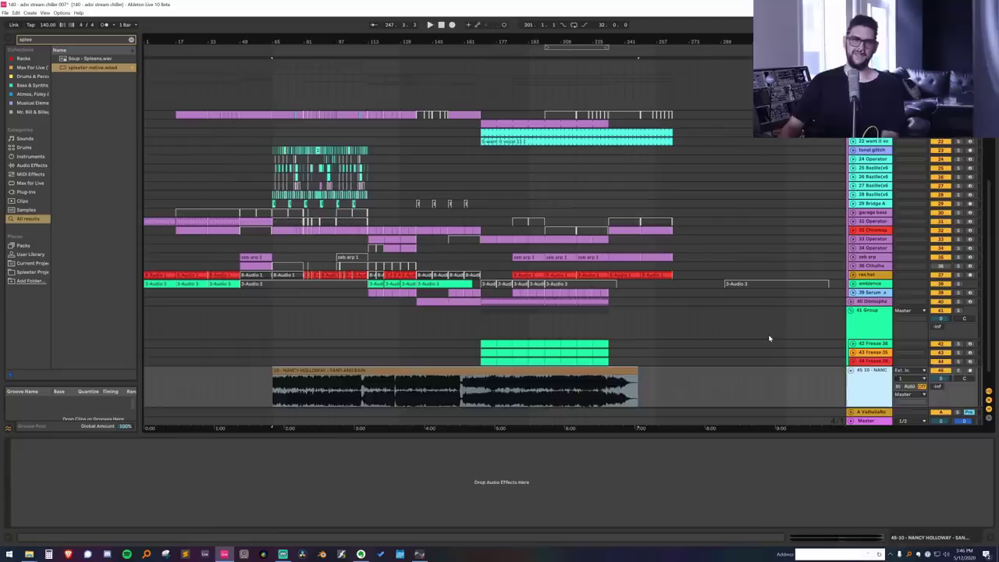
pyautogui.press('Delete')
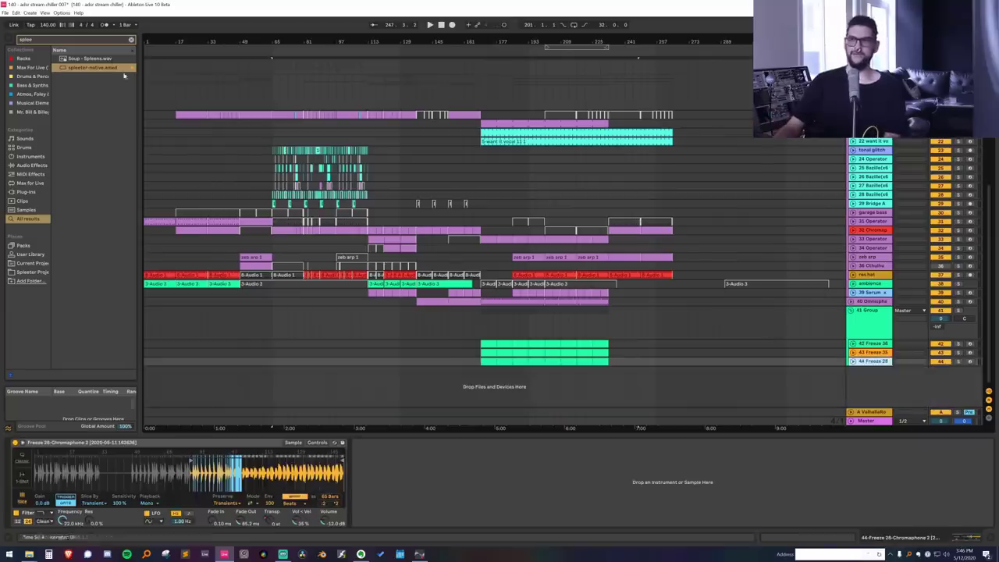
# Add an audio track below 29 Bridge Ambient Chords and import the song's "other" stem onto it at bar 65.
pyautogui.moveTo(272, 57); pyautogui.dragTo(253, 57)
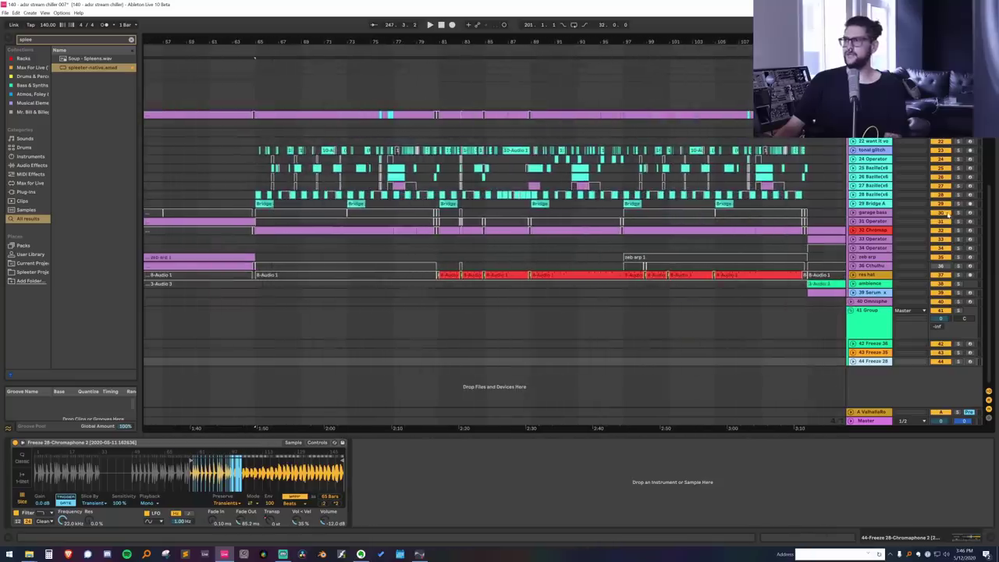
pyautogui.click(886, 205)
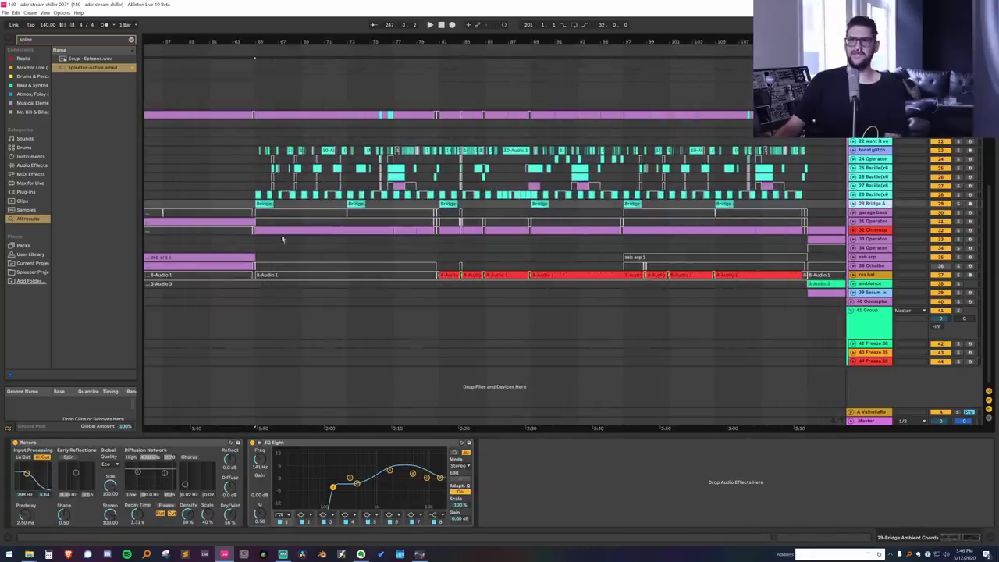
pyautogui.hotkey('ctrl', 't')
pyautogui.hotkey('alt', 'Tab')
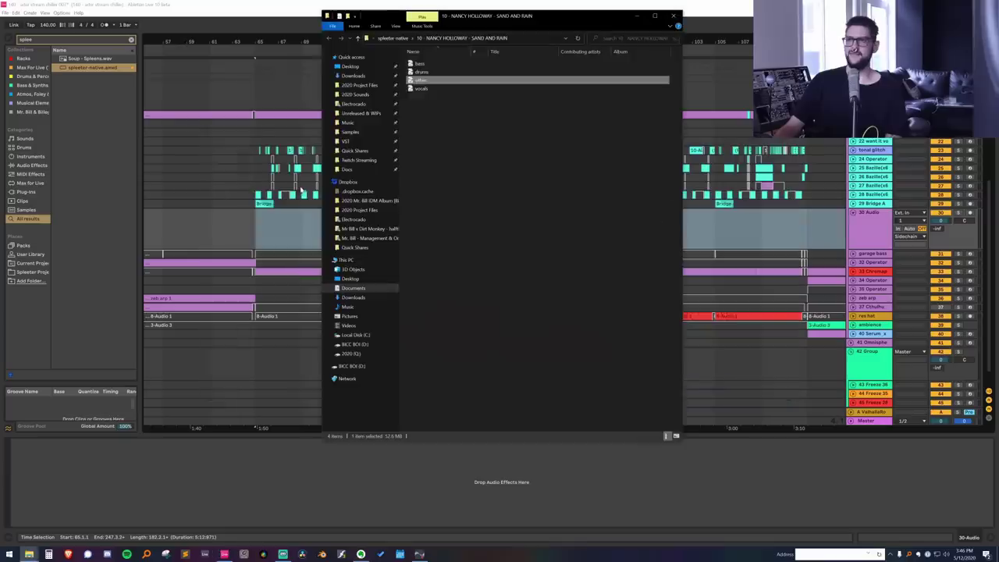
pyautogui.moveTo(420, 82); pyautogui.dragTo(264, 213)
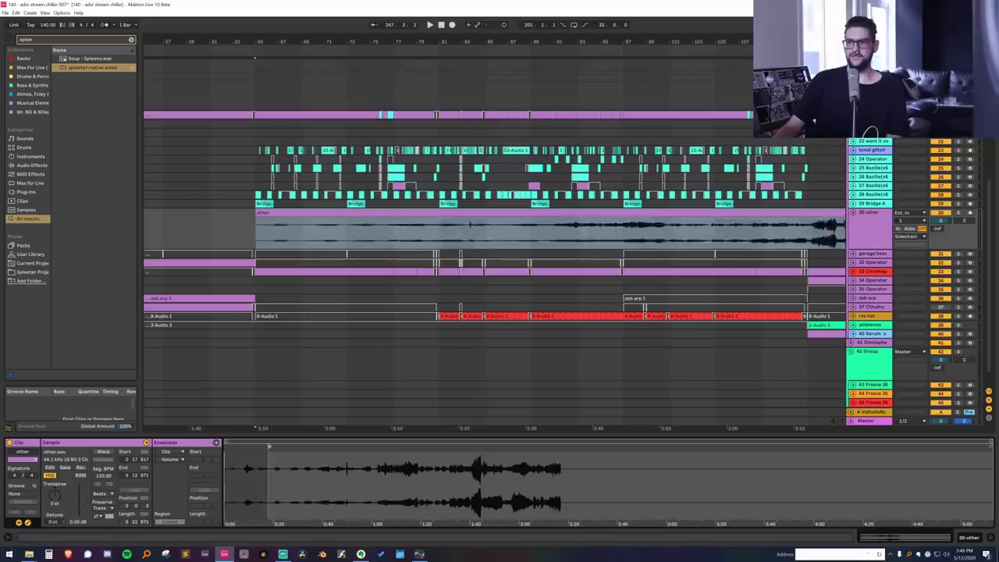
# Set the "other" clip's sample start to 1:40.829 and place the insert marker just before bar 65.
pyautogui.moveTo(439, 445); pyautogui.dragTo(473, 446)
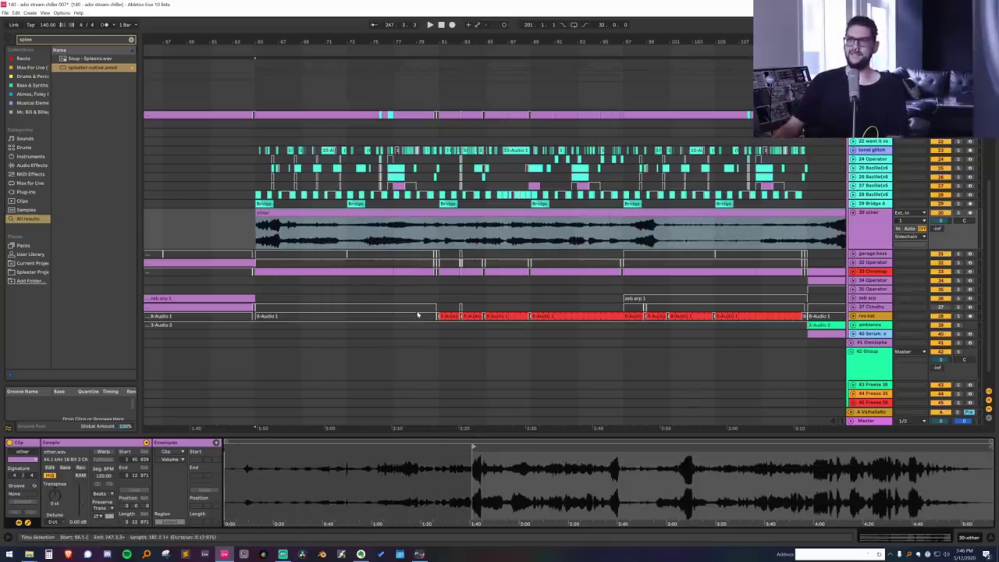
pyautogui.rightClick(252, 165)
pyautogui.click(362, 254)
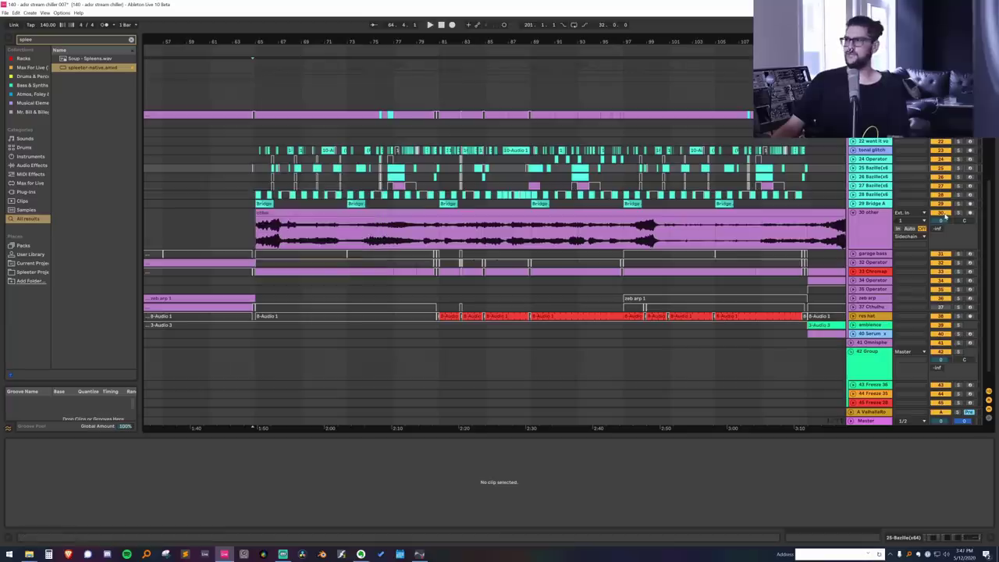
# Deactivate the "other" track and add an empty audio track between it and 29 Bridge Ambient Chords.
pyautogui.click(871, 235)
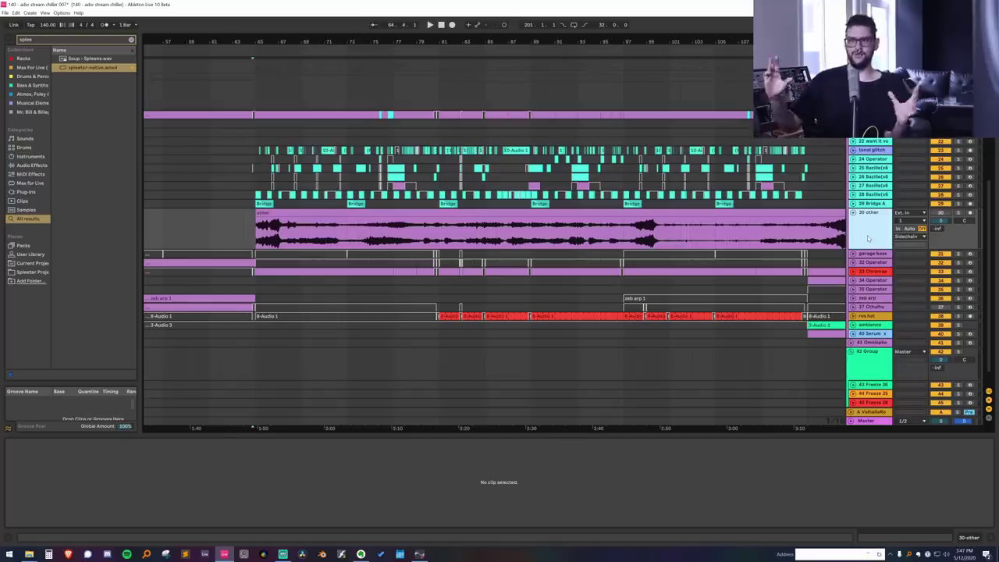
pyautogui.click(874, 204)
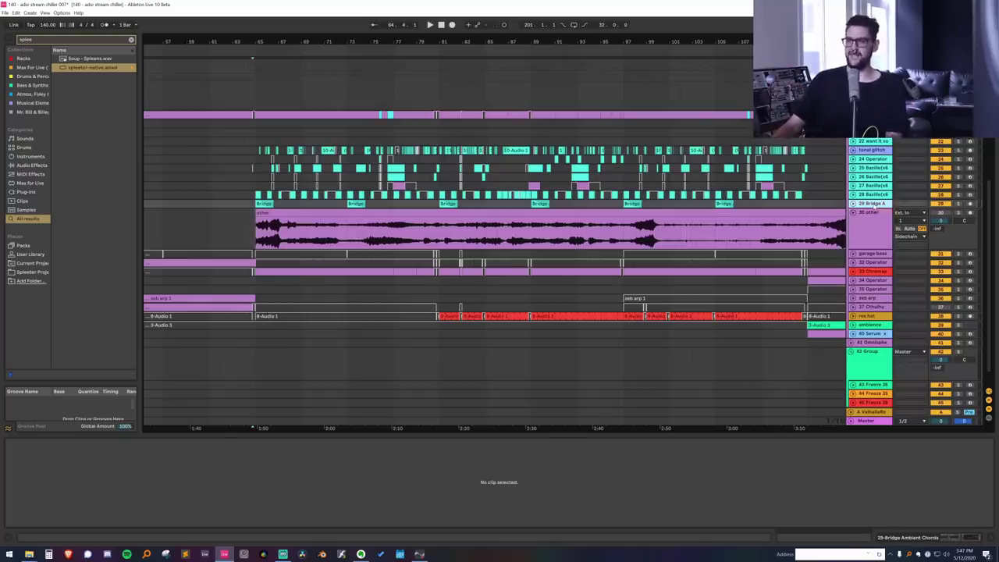
pyautogui.hotkey('ctrl', 't')
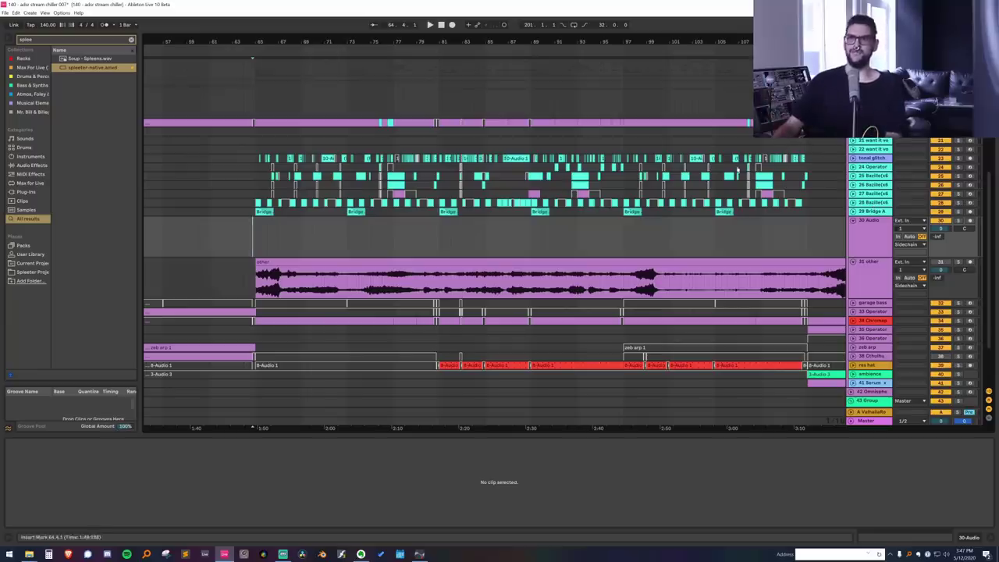
# Solo the "other" stem, audition its swell around bar 66, lower its track to -4.2 dB and turn down the empty track above.
pyautogui.moveTo(266, 36); pyautogui.dragTo(265, 270)
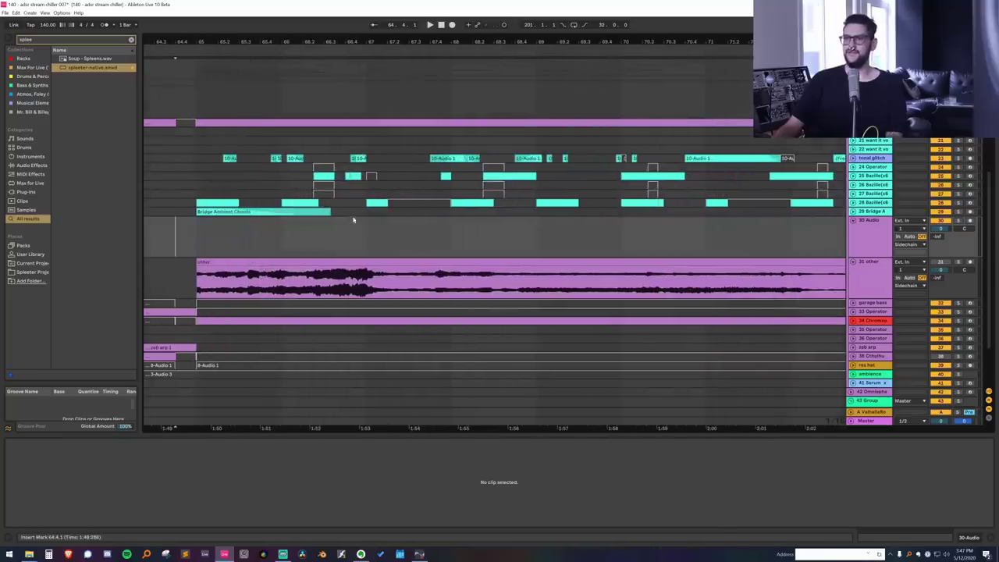
pyautogui.click(345, 275)
pyautogui.click(959, 263)
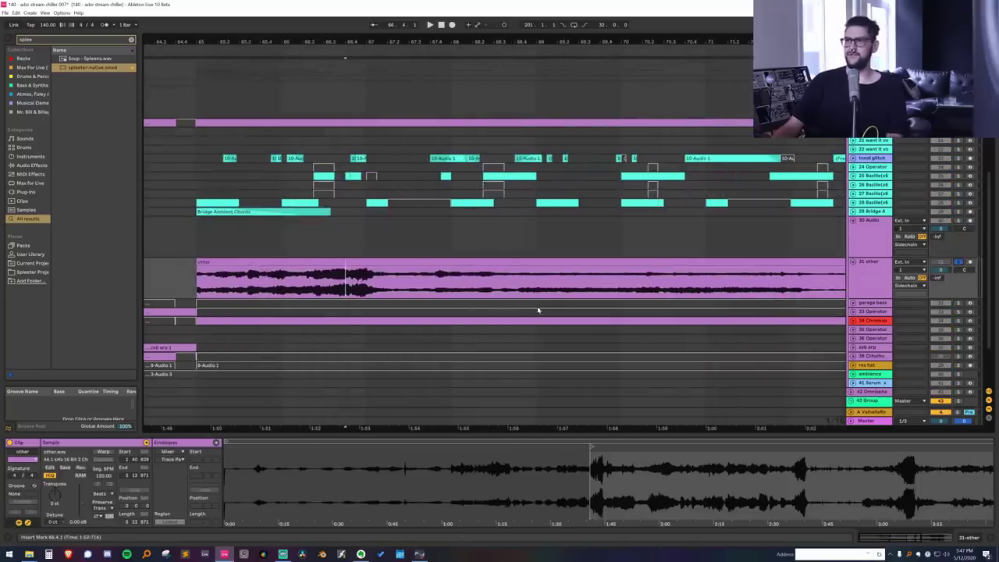
pyautogui.press('space')
pyautogui.click(311, 282)
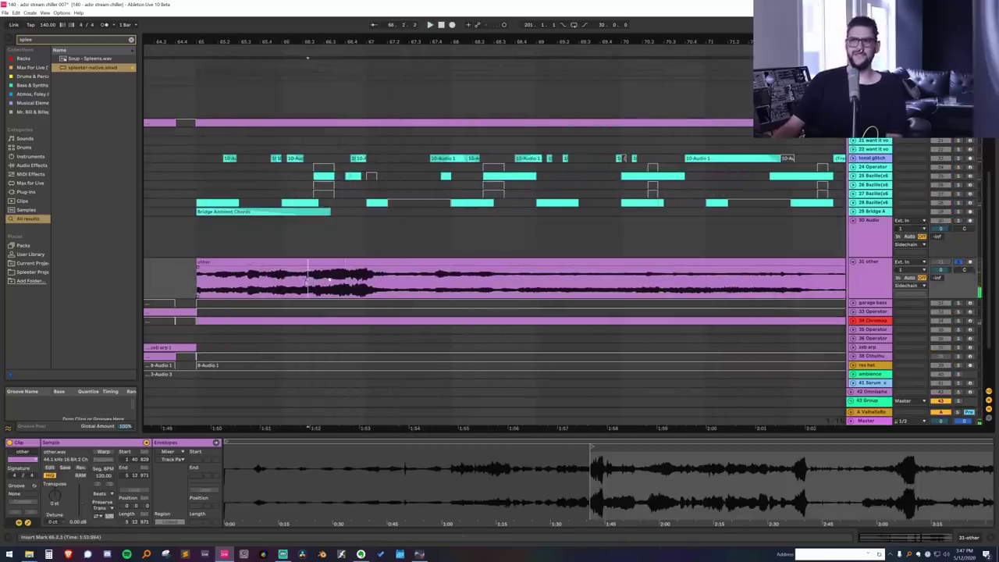
pyautogui.moveTo(310, 281); pyautogui.dragTo(377, 282)
pyautogui.click(940, 271)
pyautogui.press('space')
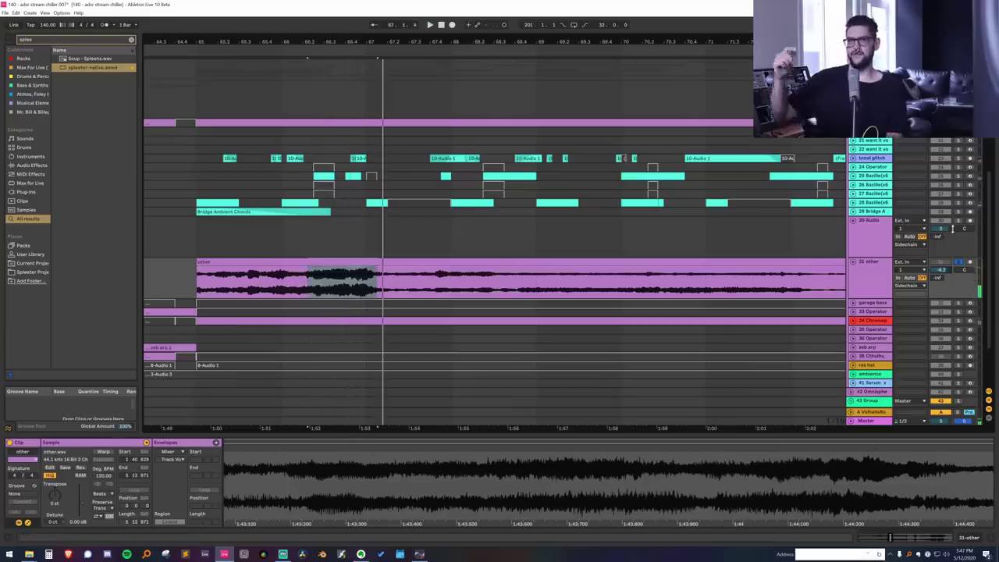
pyautogui.moveTo(952, 228); pyautogui.dragTo(952, 244)
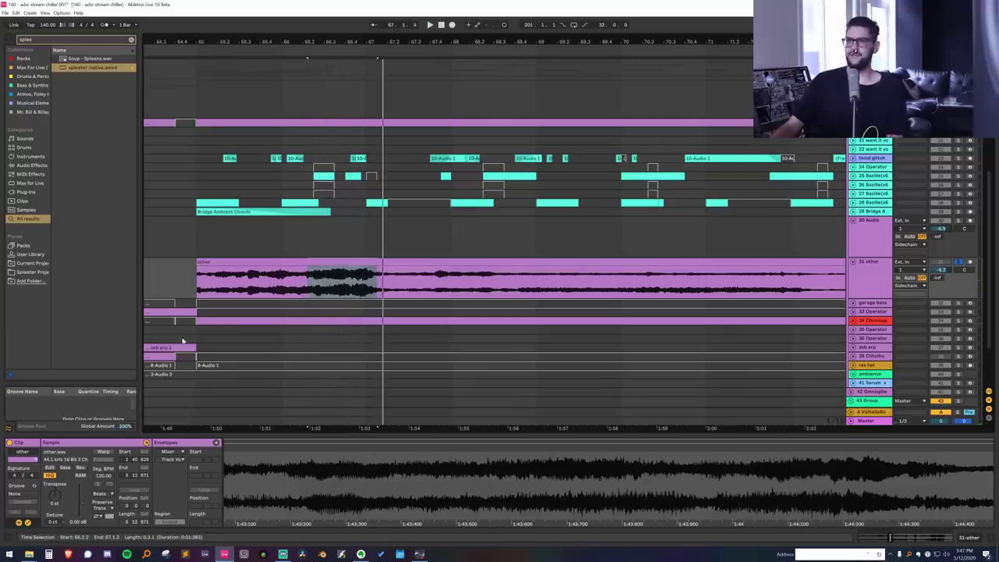
# Cut the stem's swell from 66.2.2 onward, paste it onto the empty track at bar 66, and remove the solo.
pyautogui.moveTo(383, 291); pyautogui.dragTo(413, 288)
pyautogui.hotkey('ctrl', 'x')
pyautogui.click(285, 233)
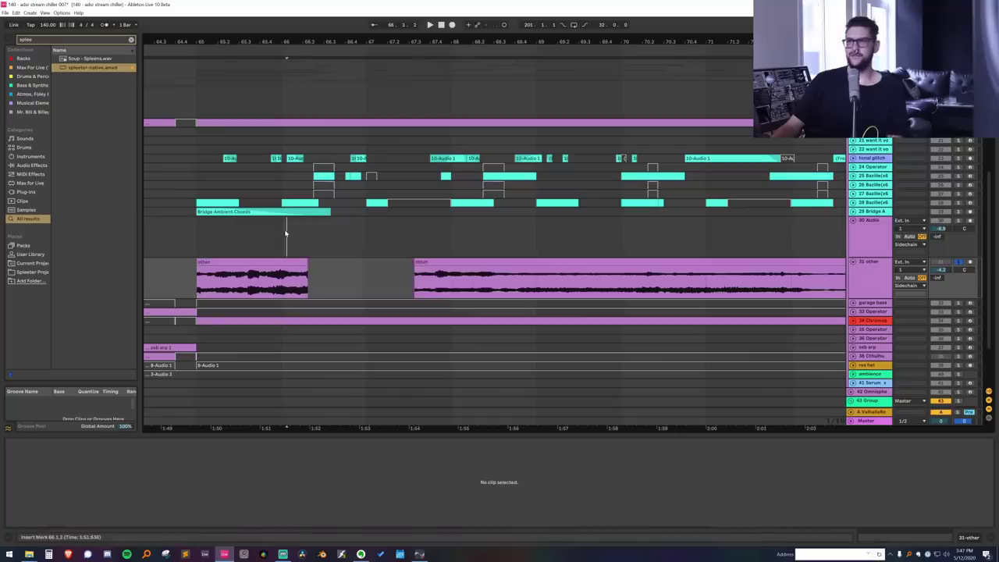
pyautogui.hotkey('ctrl', 'v')
pyautogui.doubleClick(958, 221)
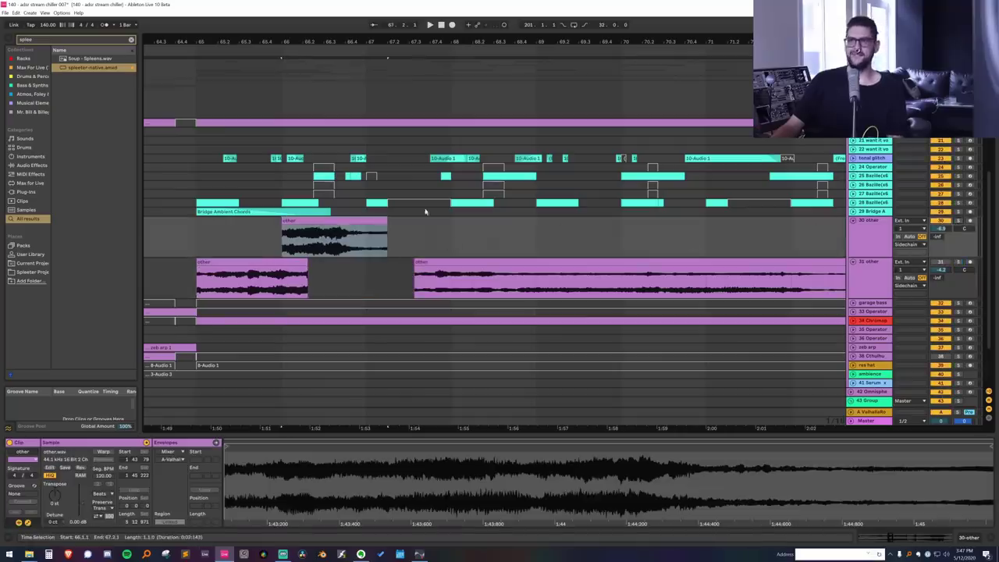
# Play the pasted slice against the other tracks from bar 65 and lower track 30's volume to -10.3 dB.
pyautogui.click(245, 211)
pyautogui.press('space')
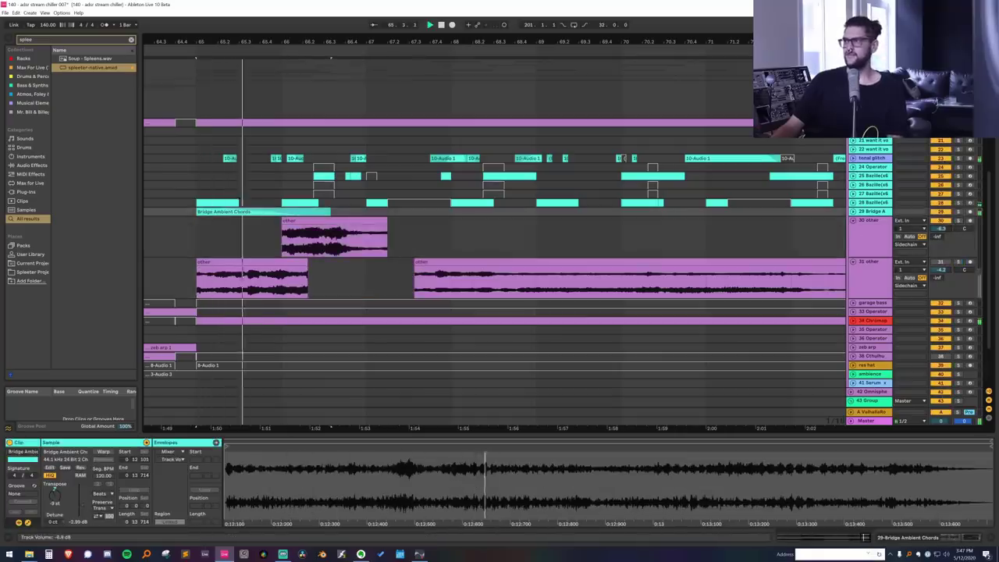
pyautogui.click(345, 234)
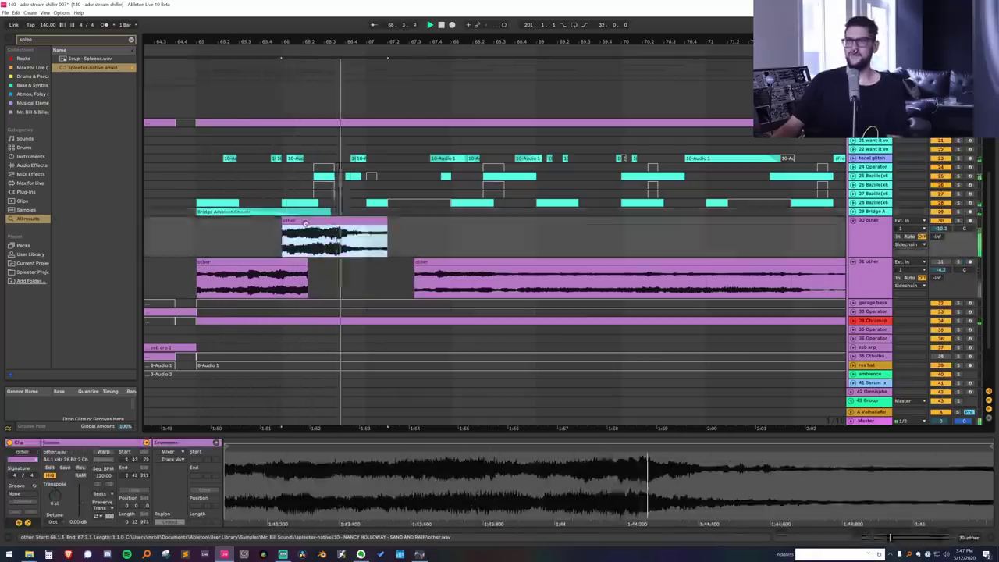
pyautogui.press('space')
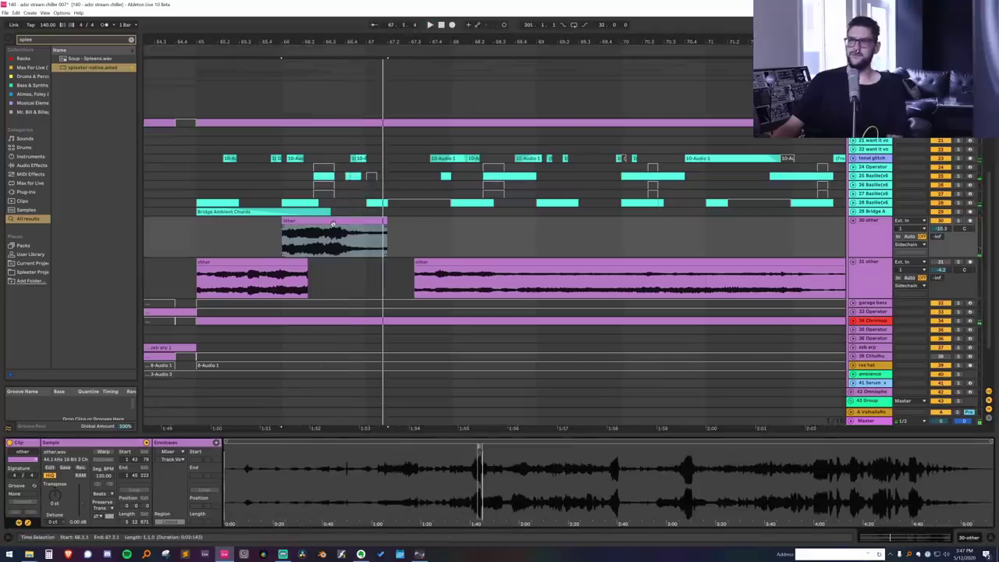
# Duplicate the stem slice on track 30 directly after itself and deactivate the copy as a backup.
pyautogui.click(333, 225)
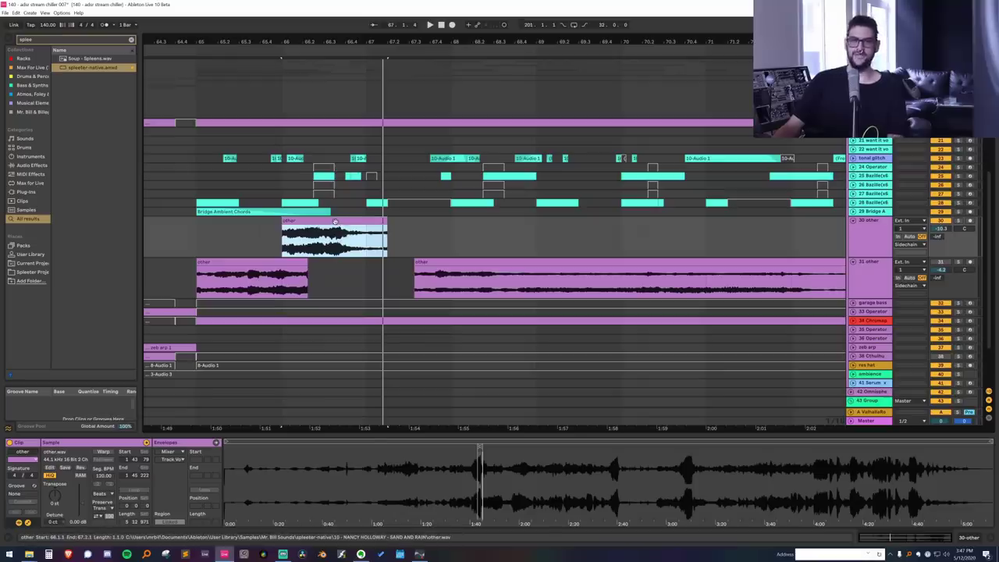
pyautogui.hotkey('ctrl', 'd')
pyautogui.press('Delete')
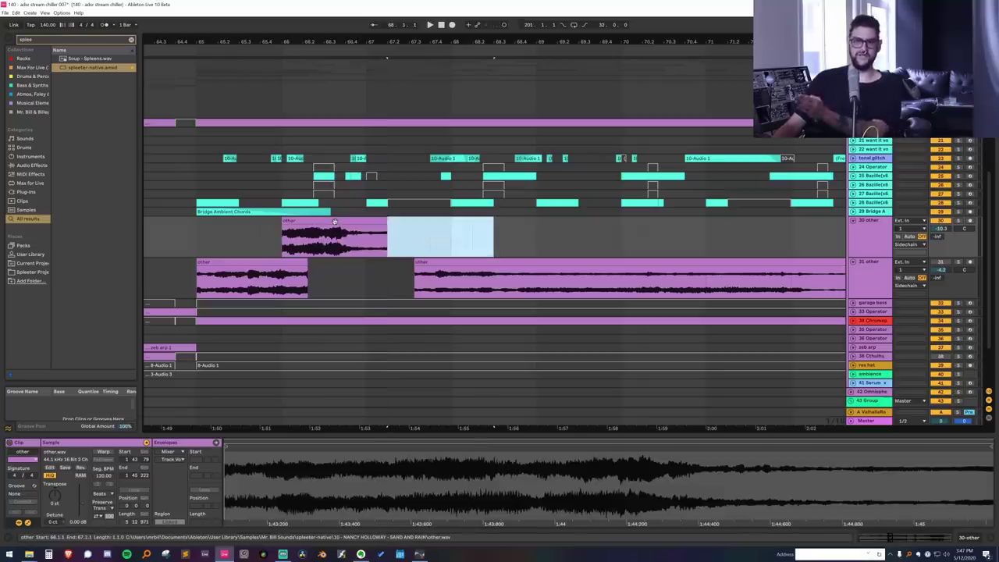
pyautogui.hotkey('ctrl', 'z')
pyautogui.hotkey('ctrl', 'z')
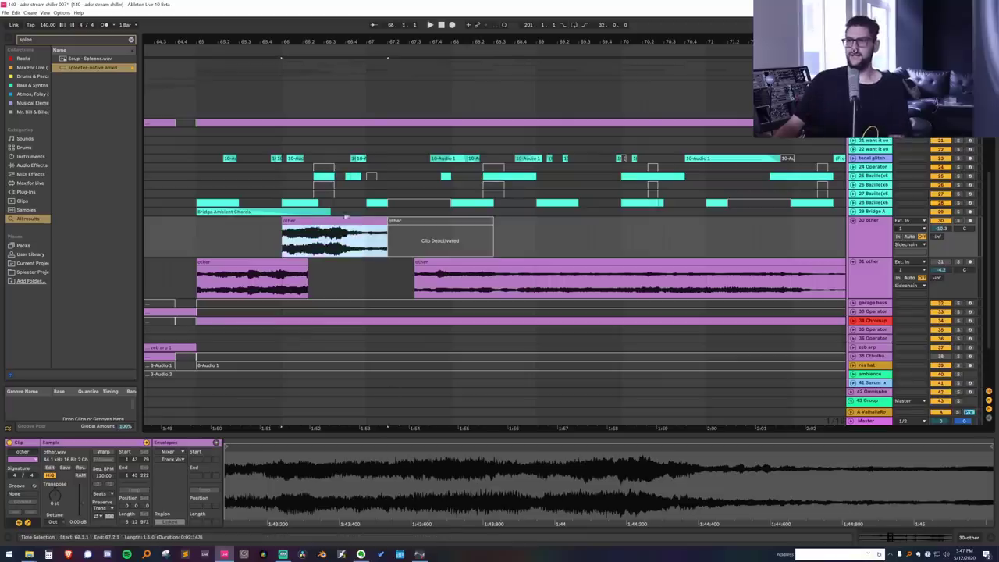
# Shift the active slice's start within the "other" sample to 2:12.279.
pyautogui.moveTo(417, 446); pyautogui.dragTo(479, 464)
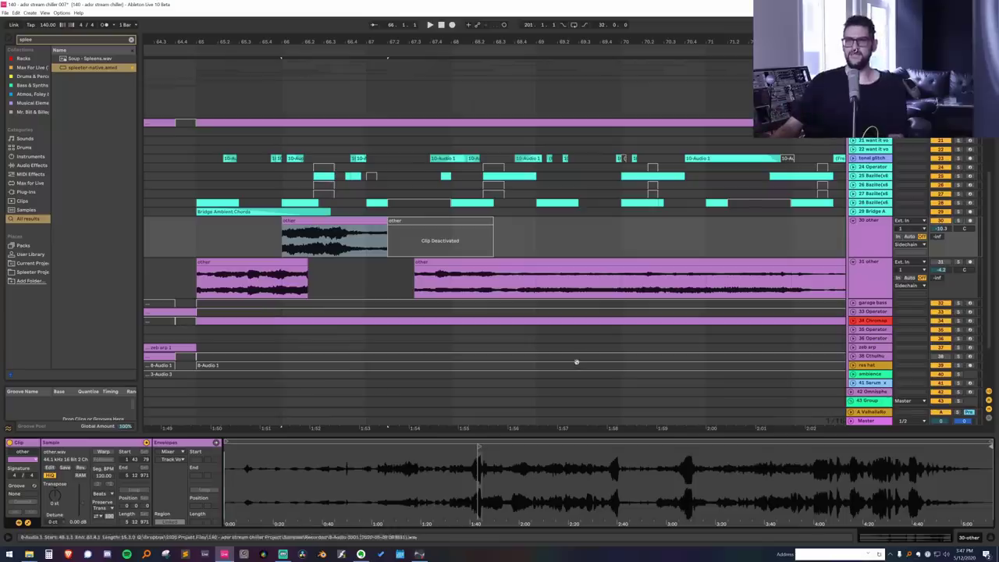
pyautogui.moveTo(479, 447); pyautogui.dragTo(529, 446)
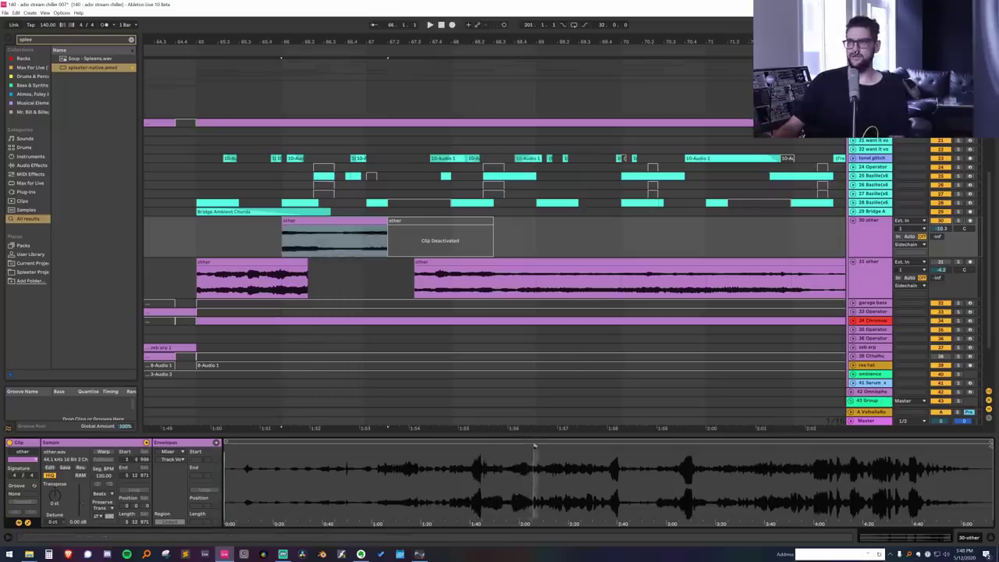
pyautogui.moveTo(534, 446); pyautogui.dragTo(548, 447)
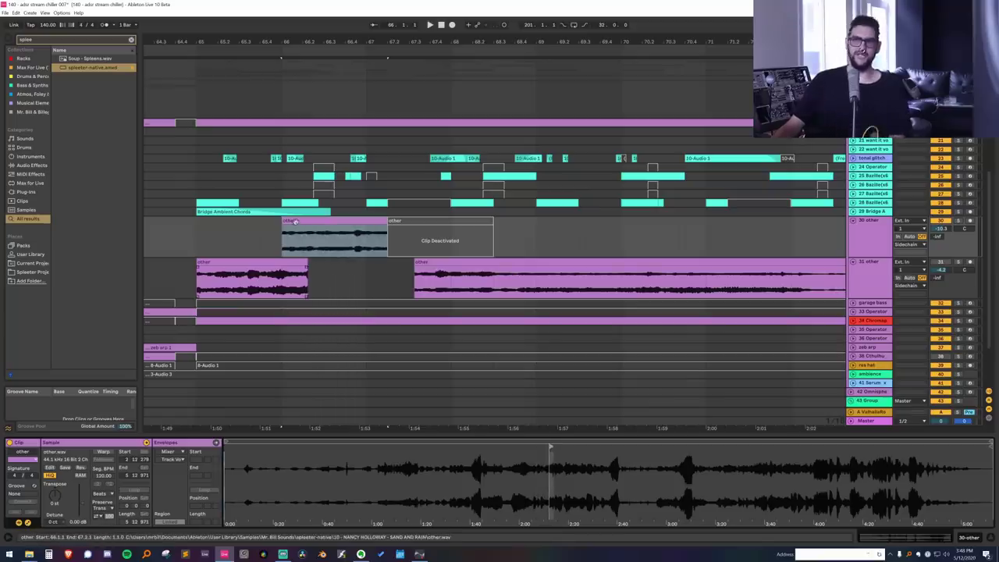
# Move the active slice to 65.3 and slide the deactivated copy to bar 66 so the slice lasts half a bar.
pyautogui.moveTo(298, 221); pyautogui.dragTo(255, 221)
pyautogui.moveTo(381, 224); pyautogui.dragTo(288, 226)
pyautogui.click(262, 222)
# Play from bar 65 to hear the shortened slice in the mix, and select the slice to show its clip settings.
pyautogui.click(198, 225)
pyautogui.press('space')
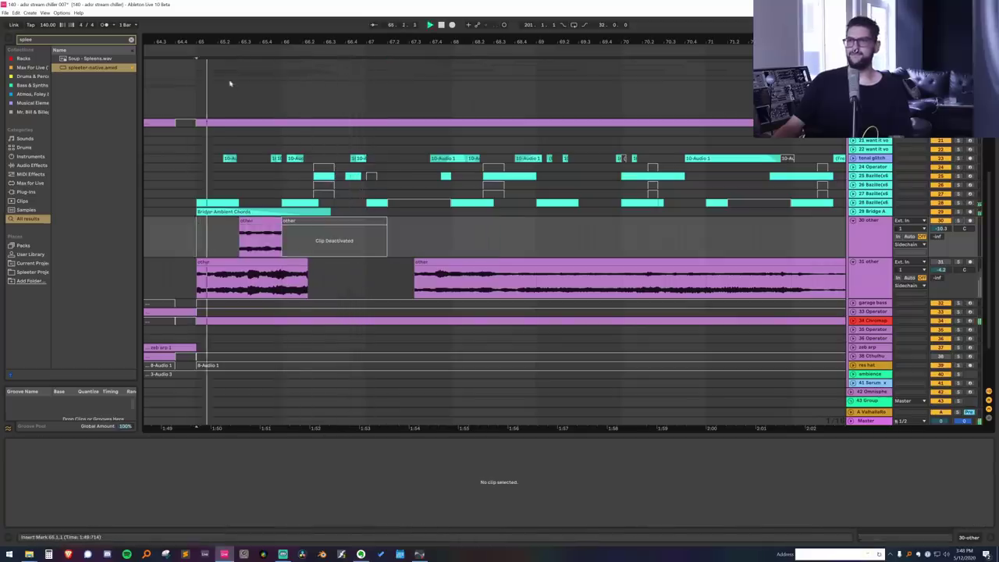
pyautogui.moveTo(239, 41); pyautogui.dragTo(239, 117)
pyautogui.click(390, 221)
pyautogui.press('space')
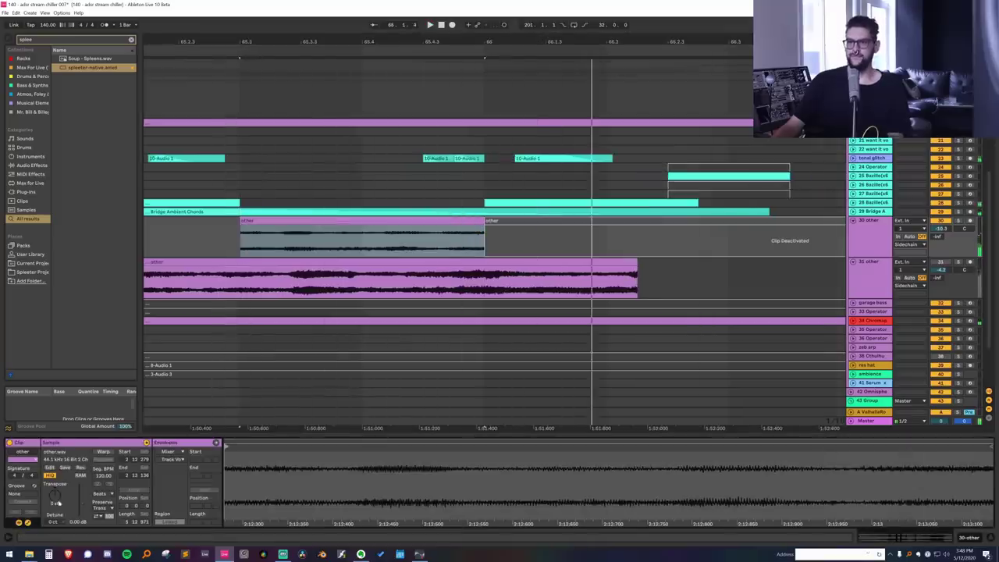
# Raise the active slice's clip gain on track 30 to 2.81 dB and play it back.
pyautogui.moveTo(81, 509); pyautogui.dragTo(82, 503)
pyautogui.press('space')
pyautogui.press('space')
pyautogui.click(54, 498)
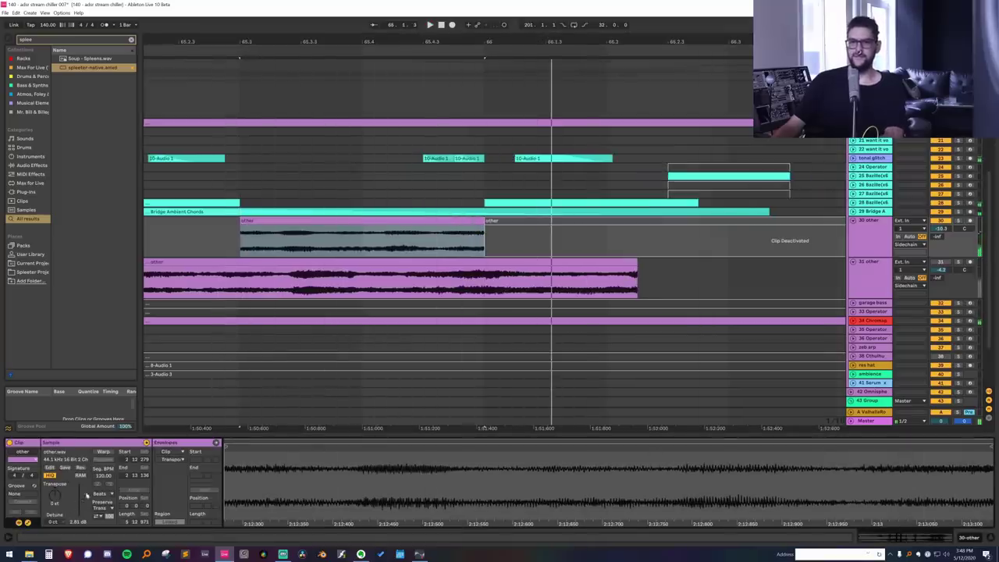
# Try starting the active slice at about 2:14.400 in the "other" sample, audition it repeatedly and undo the last change.
pyautogui.moveTo(273, 468)
pyautogui.mouseDown()
pyautogui.moveTo(270, 447)
pyautogui.moveTo(283, 446)
pyautogui.mouseUp()
pyautogui.press('space')
pyautogui.press('space')
pyautogui.press('space')
pyautogui.press('space')
pyautogui.press('space')
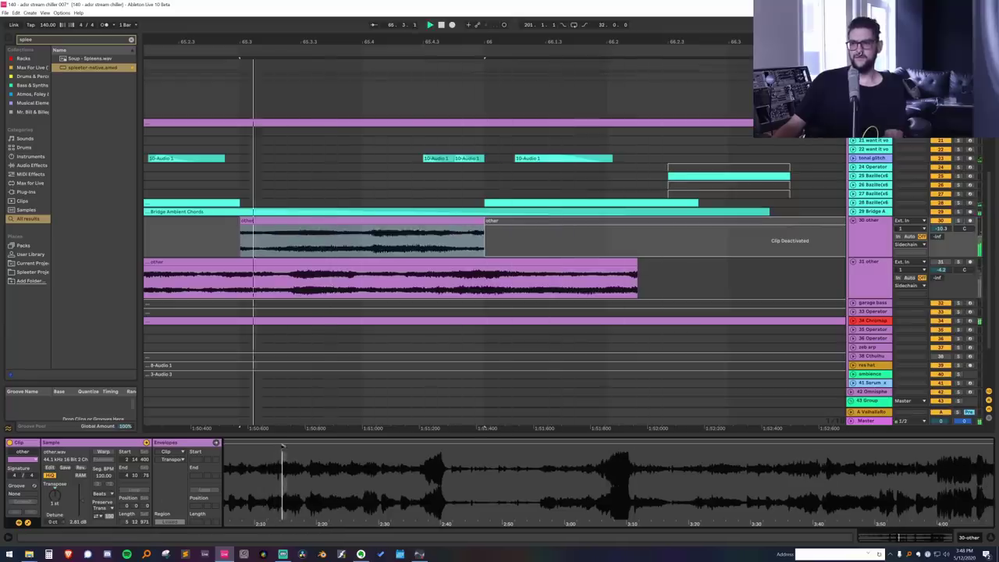
pyautogui.press('space')
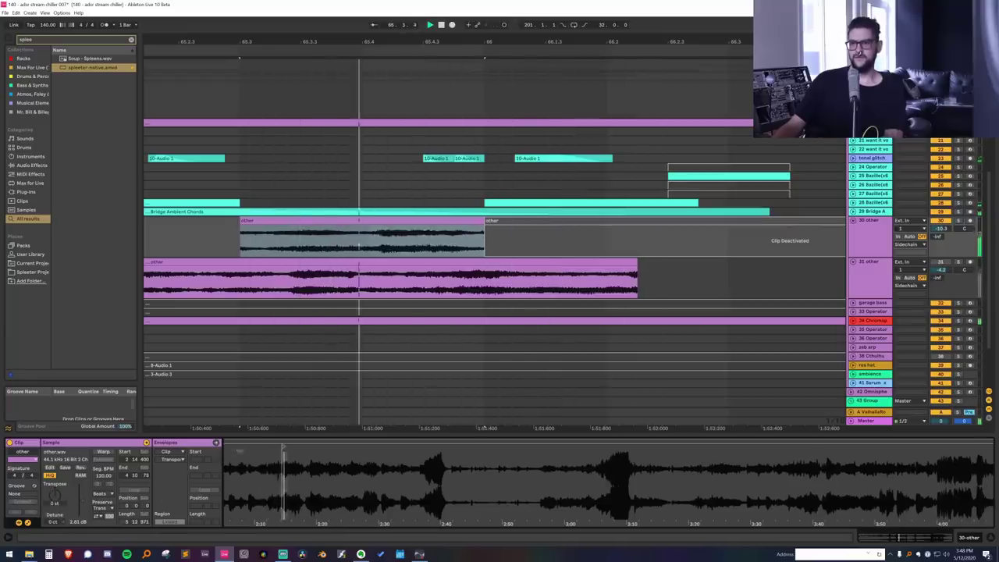
pyautogui.press('space')
pyautogui.press('space')
pyautogui.hotkey('ctrl', 'z')
pyautogui.press('space')
pyautogui.press('space')
# Shift the active slice's start to about 1:59 in the "other" sample and audition the result.
pyautogui.moveTo(289, 463)
pyautogui.mouseDown()
pyautogui.moveTo(562, 463)
pyautogui.moveTo(518, 448)
pyautogui.mouseUp()
pyautogui.press('space')
pyautogui.press('space')
pyautogui.press('space')
pyautogui.press('space')
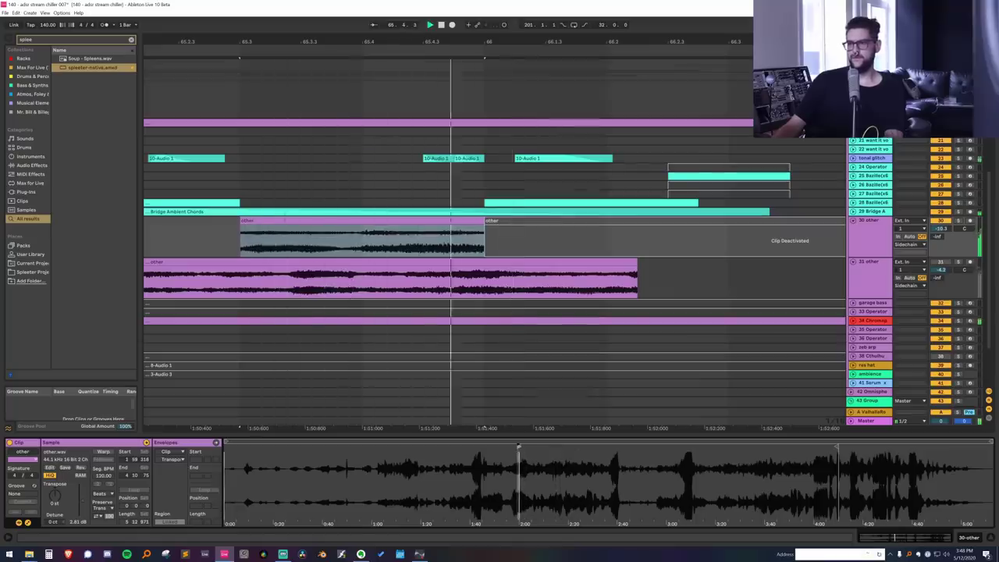
# Transpose the active slice to -1 st and raise its clip gain to 6.44 dB.
pyautogui.press('space')
pyautogui.moveTo(54, 495); pyautogui.dragTo(55, 503)
pyautogui.press('space')
pyautogui.moveTo(518, 448); pyautogui.dragTo(544, 450)
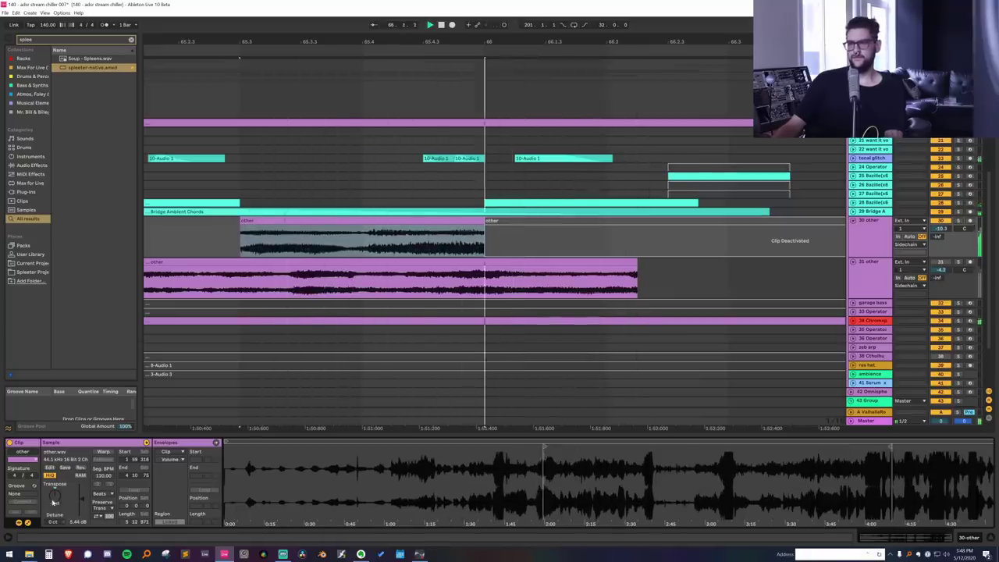
# Stop playback and delete the slice's first beat, from 65.3 to 65.4.
pyautogui.click(363, 238)
pyautogui.press('space')
pyautogui.moveTo(364, 238); pyautogui.dragTo(242, 238)
pyautogui.press('Delete')
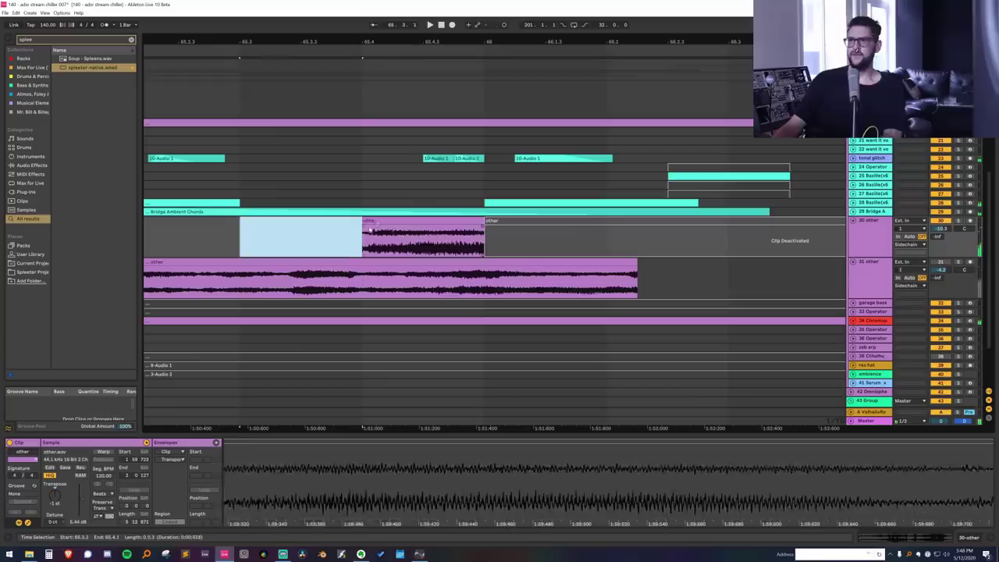
# Move the first beat of the deactivated backup into the gap at 65.3 and reactivate that piece.
pyautogui.click(384, 221)
pyautogui.moveTo(463, 44); pyautogui.dragTo(464, 30)
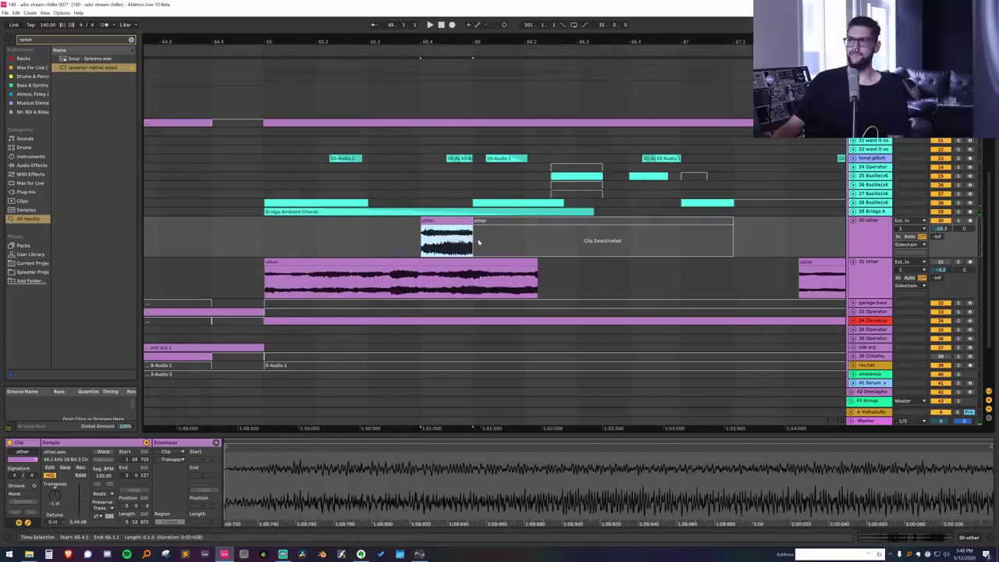
pyautogui.moveTo(478, 240); pyautogui.dragTo(522, 241)
pyautogui.press('Delete')
pyautogui.click(376, 231)
pyautogui.hotkey('ctrl', 'v')
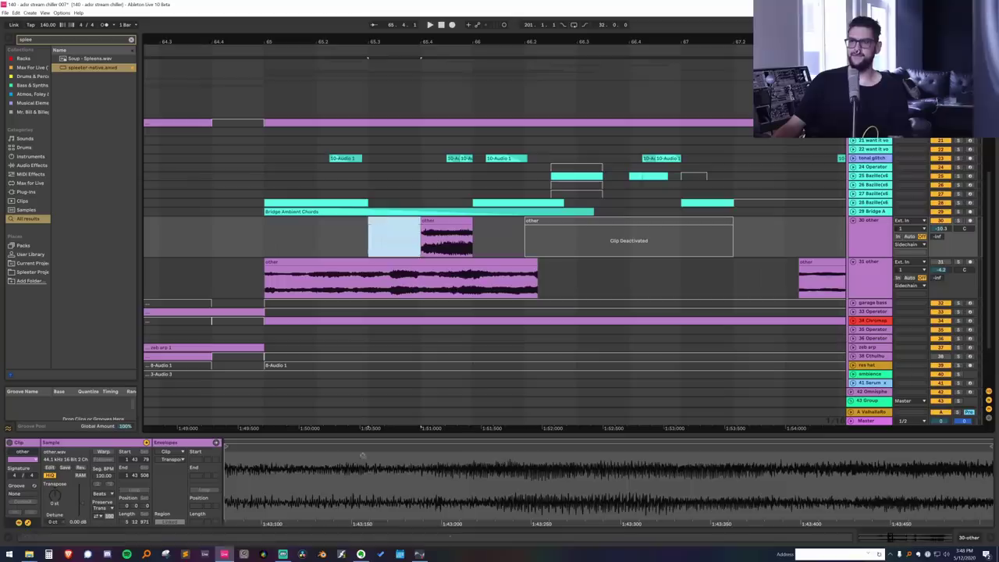
pyautogui.moveTo(359, 471); pyautogui.dragTo(481, 471)
pyautogui.press('0')
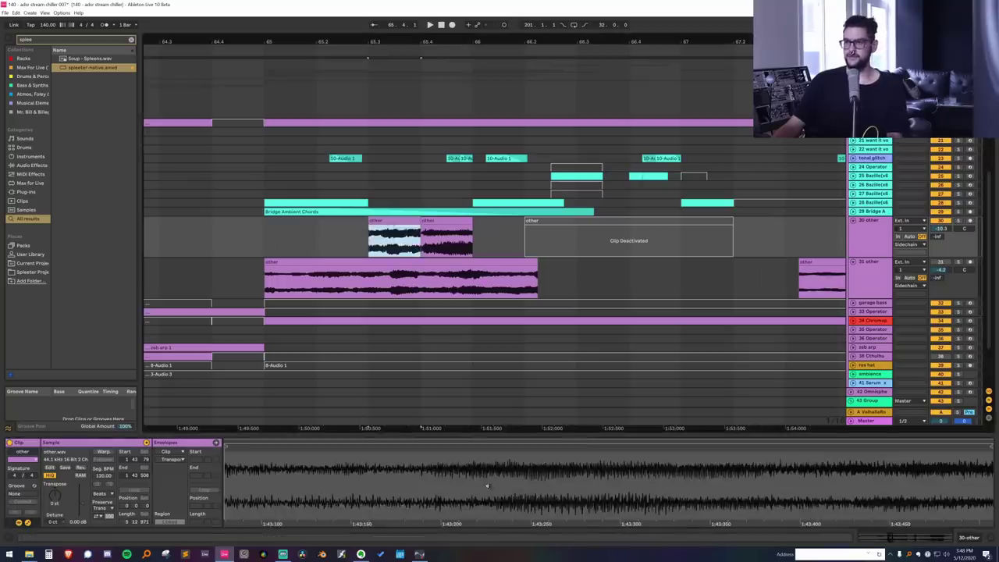
# Shift the 65.3 piece's start to 1:13.192 in the sample, raise its gain to 5.19 dB and replay it.
pyautogui.moveTo(489, 447); pyautogui.dragTo(572, 444)
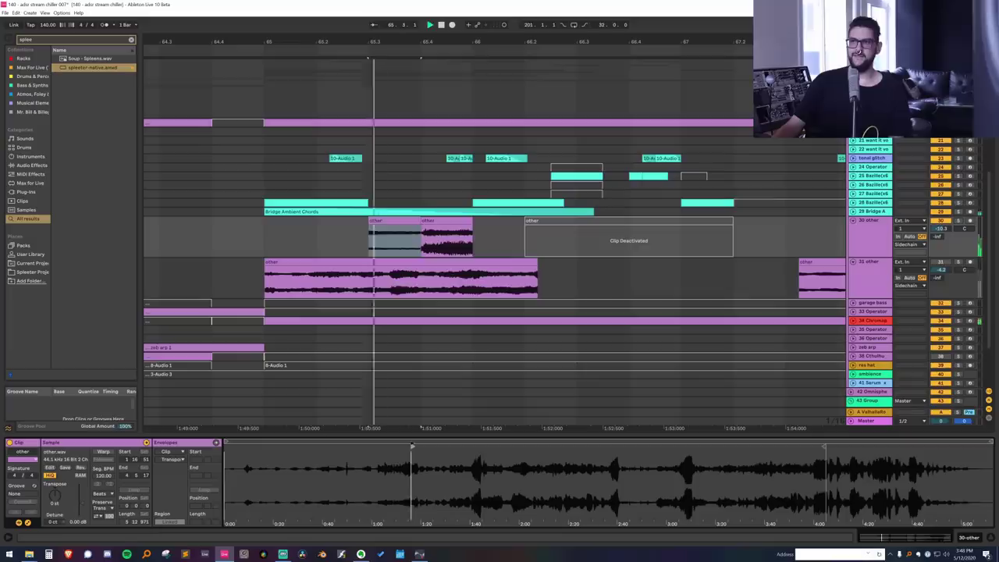
pyautogui.click(404, 447)
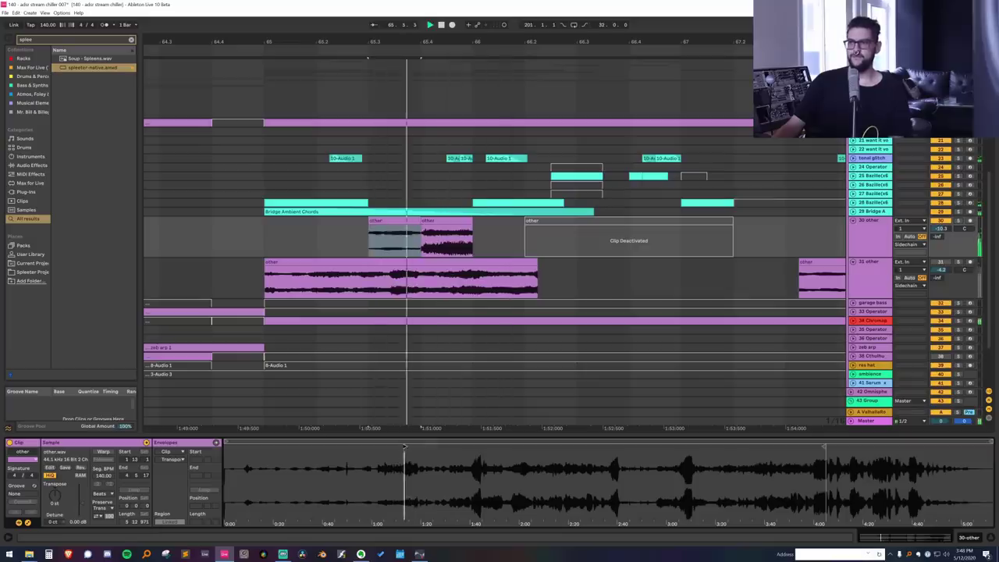
pyautogui.press('space')
pyautogui.moveTo(81, 505); pyautogui.dragTo(82, 498)
pyautogui.press('space')
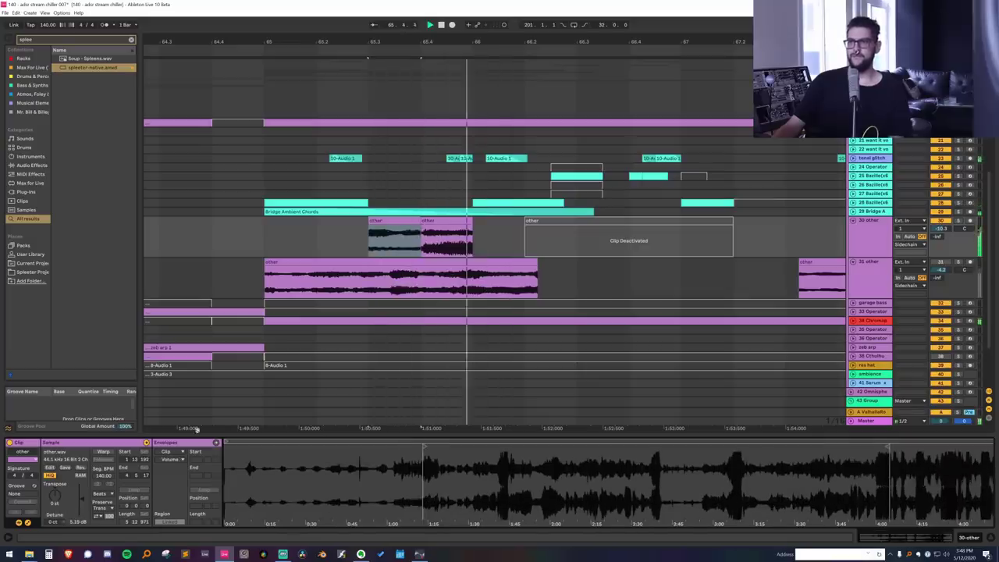
# Play from bar 65 to hear the two cuts, and reactivate the backup slice at 66.2.
pyautogui.click(264, 234)
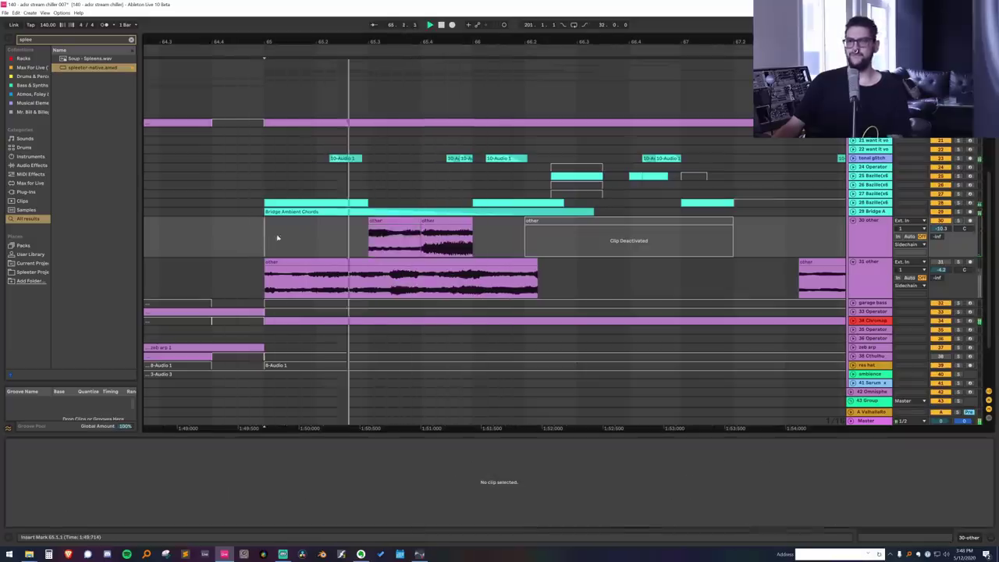
pyautogui.click(553, 222)
pyautogui.press('0')
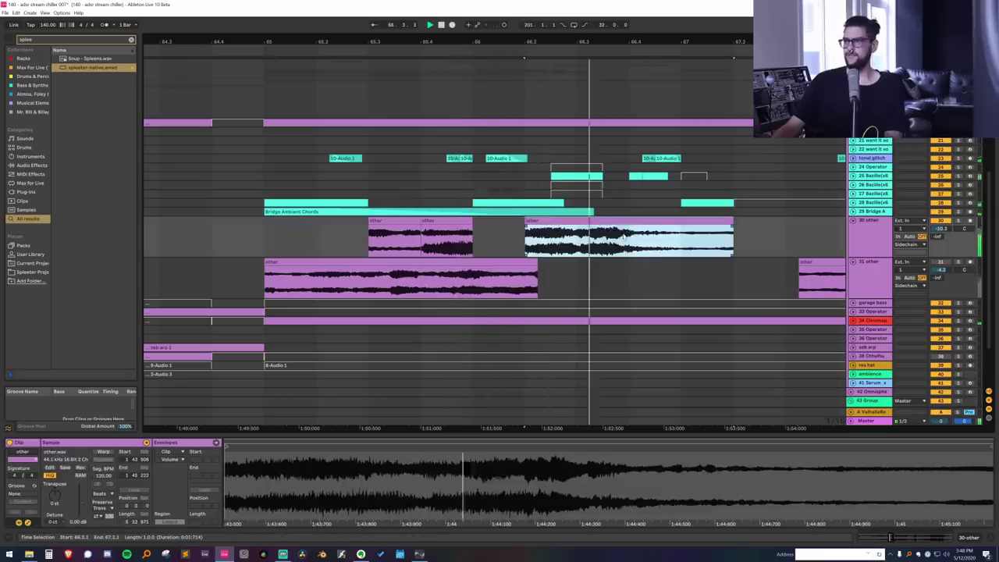
pyautogui.click(628, 242)
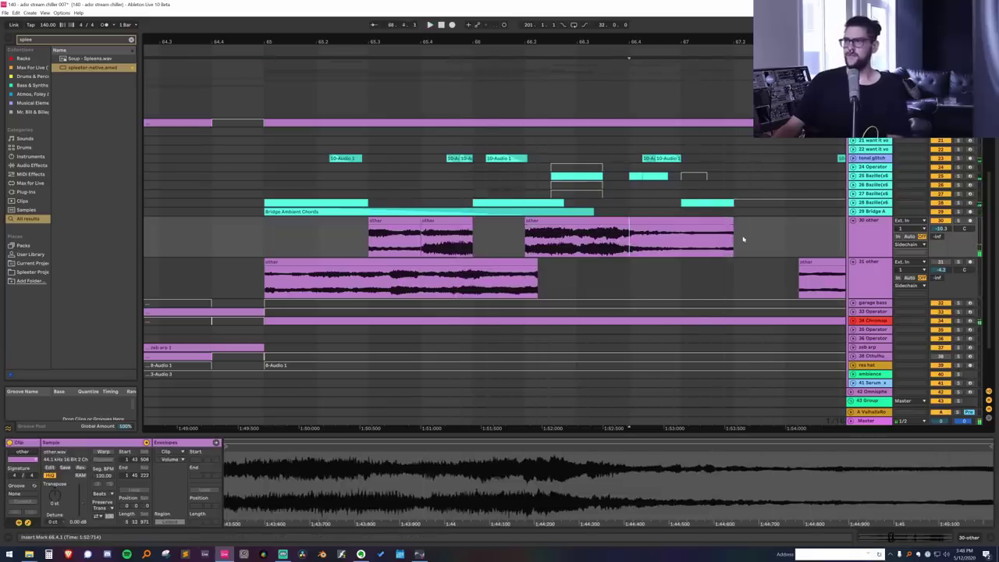
# Split the reactivated slice just before 66.4, delete its front part and move the remaining tail to 66.3.
pyautogui.moveTo(743, 240); pyautogui.dragTo(625, 242)
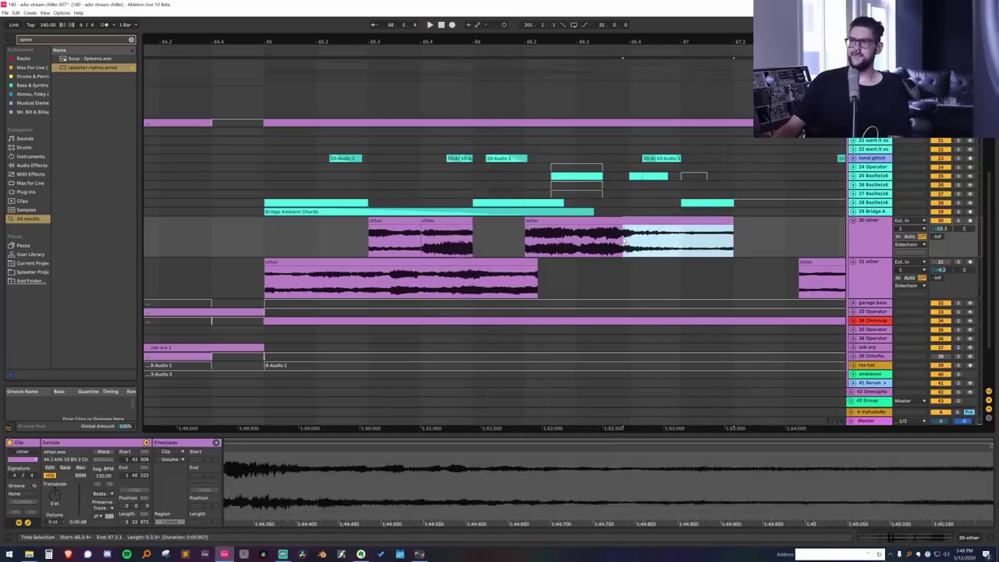
pyautogui.click(602, 229)
pyautogui.click(601, 221)
pyautogui.press('Delete')
pyautogui.moveTo(641, 221)
pyautogui.mouseDown()
pyautogui.moveTo(596, 228)
pyautogui.moveTo(640, 235)
pyautogui.moveTo(627, 234)
pyautogui.mouseUp()
# Copy one beat of the tail to 66.2, reverse the copy and give it a full-length curved fade-in.
pyautogui.hotkey('ctrl', 'c')
pyautogui.click(527, 234)
pyautogui.hotkey('ctrl', 'v')
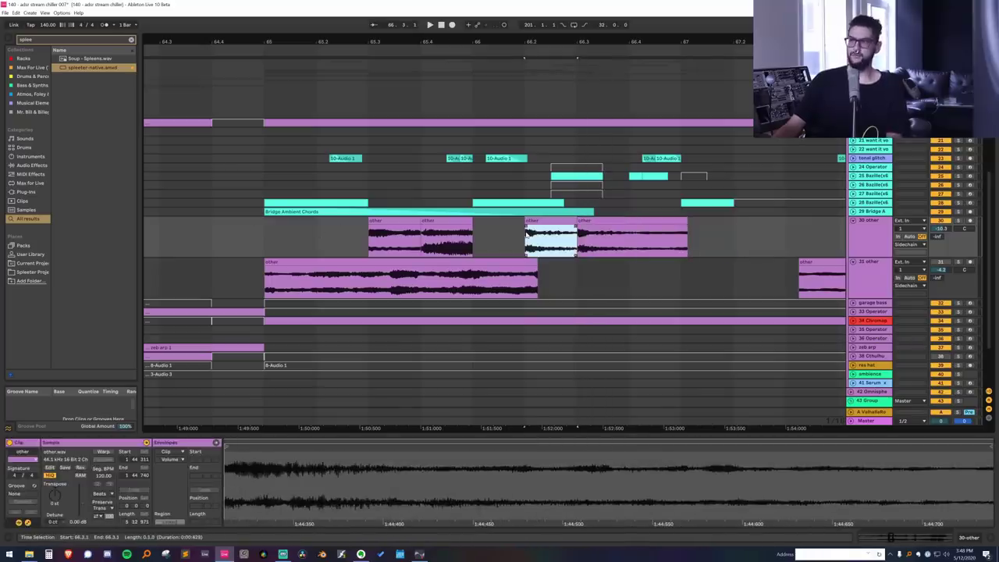
pyautogui.press('r')
pyautogui.click(521, 247)
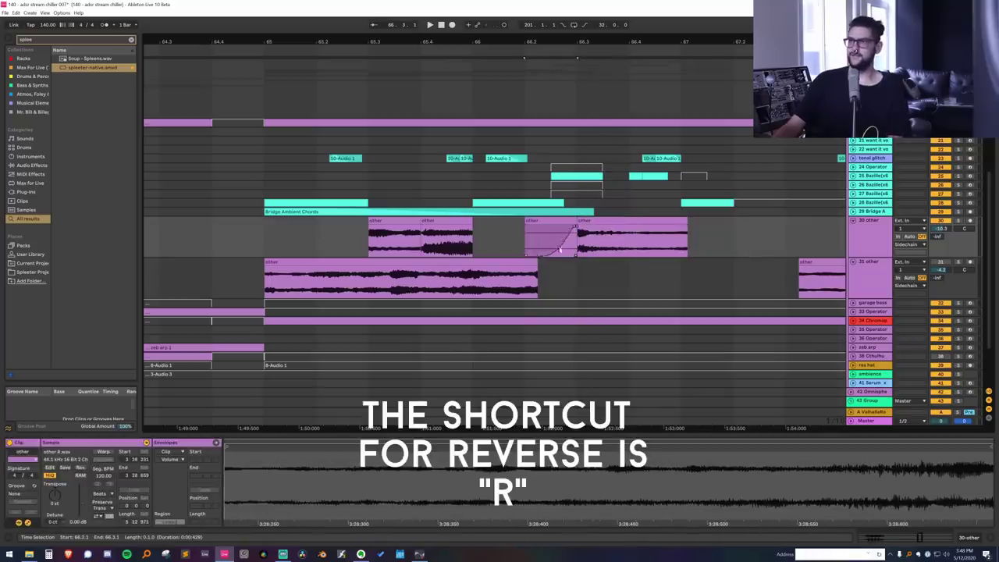
# Play the reversed lead-in with the tail, and trim the tail slice's end to bar 67.
pyautogui.click(554, 243)
pyautogui.press('space')
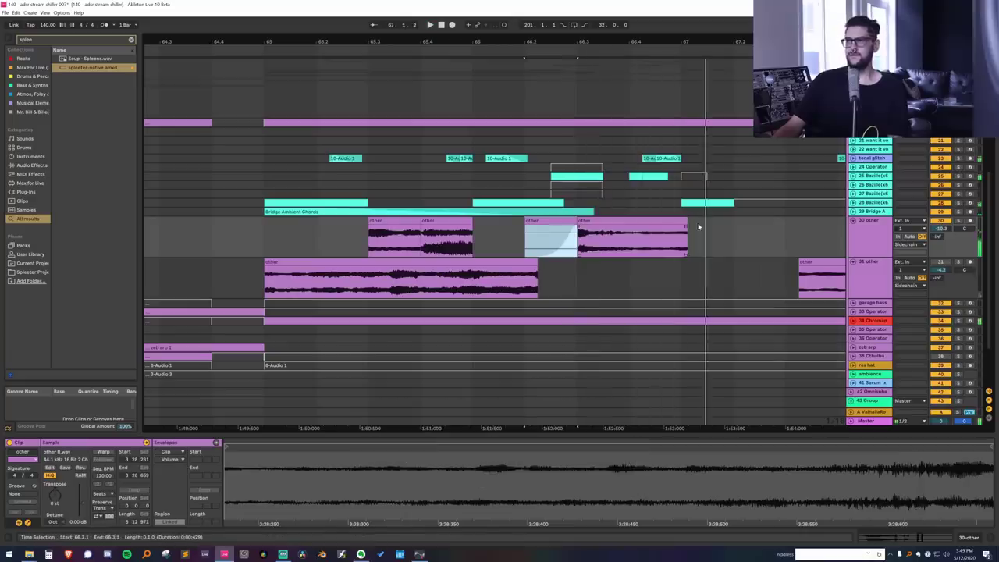
pyautogui.press('space')
pyautogui.moveTo(686, 221); pyautogui.dragTo(682, 225)
# Search the browser for "pitch drop" and add the PitchDrop device to track 30.
pyautogui.hotkey('ctrl', 'f')
pyautogui.write('pit')
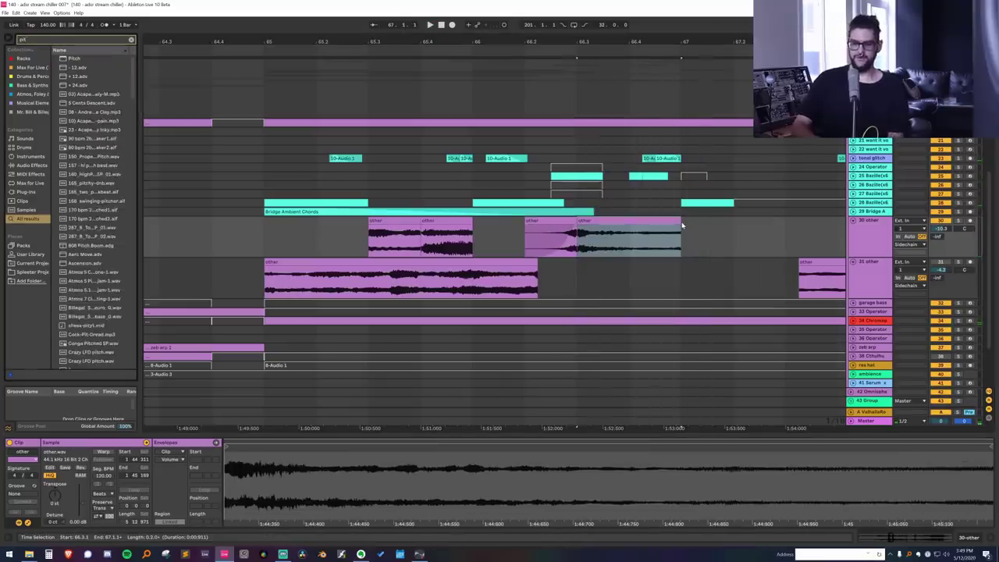
pyautogui.write('ch  drop')
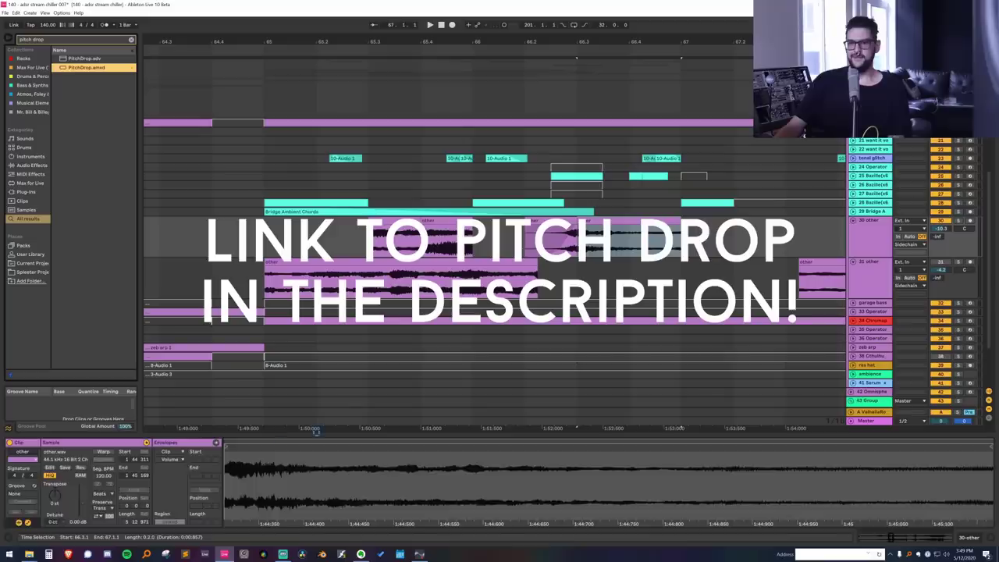
pyautogui.hotkey('shift', 'Tab')
# Automate PitchDrop's Drop Activate on from 66.4 to just past bar 67, and play from 66.2.
pyautogui.click(54, 501)
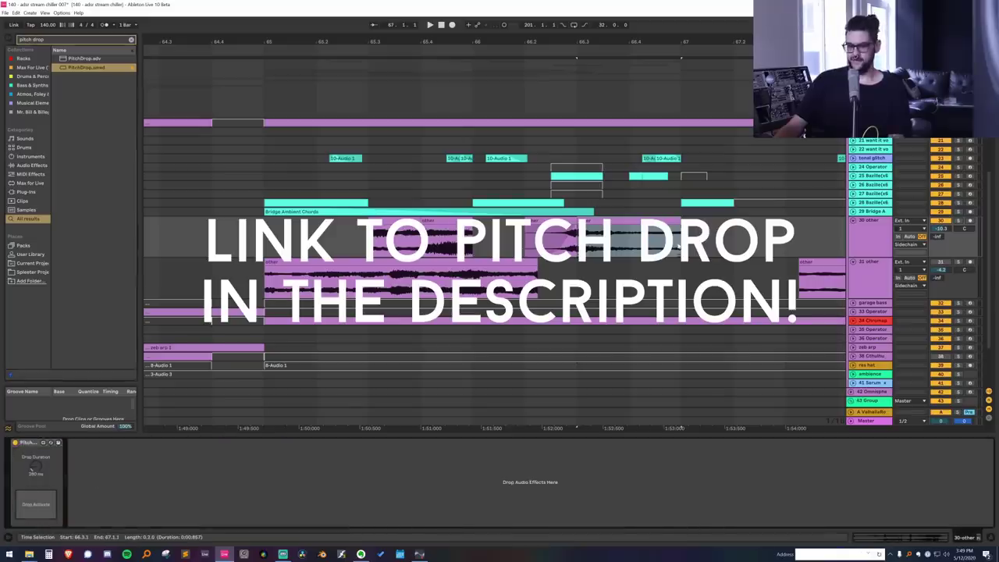
pyautogui.moveTo(636, 231); pyautogui.dragTo(692, 234)
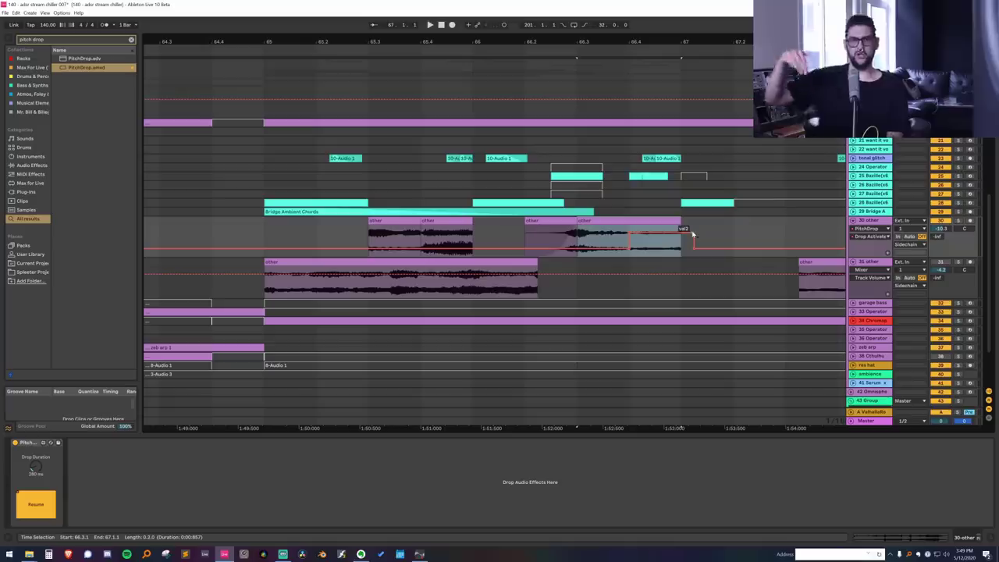
pyautogui.click(537, 229)
pyautogui.press('space')
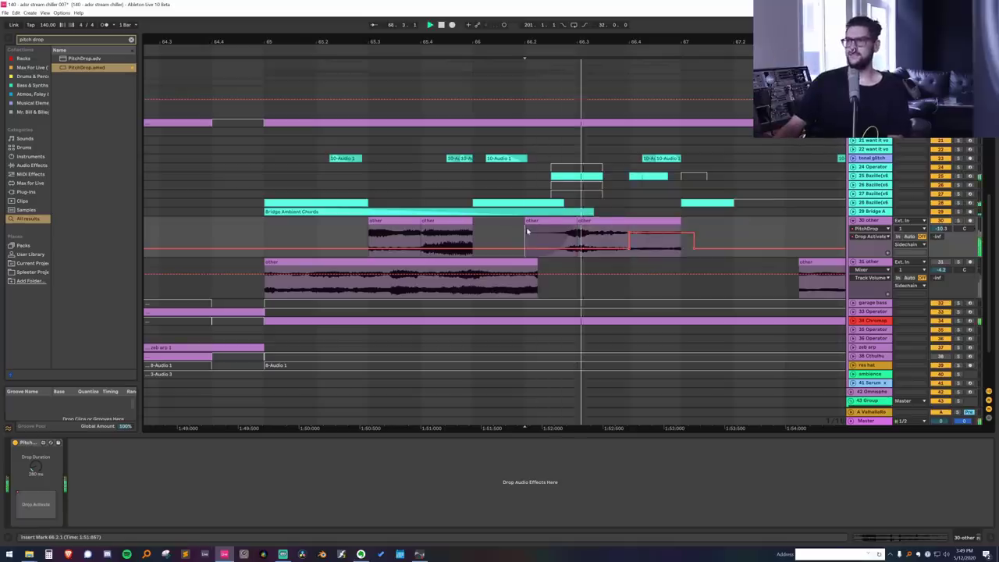
pyautogui.press('space')
pyautogui.press('space')
# Make the Drop Activate automation begin half a beat earlier, replay it and hide the automation lanes.
pyautogui.click(605, 232)
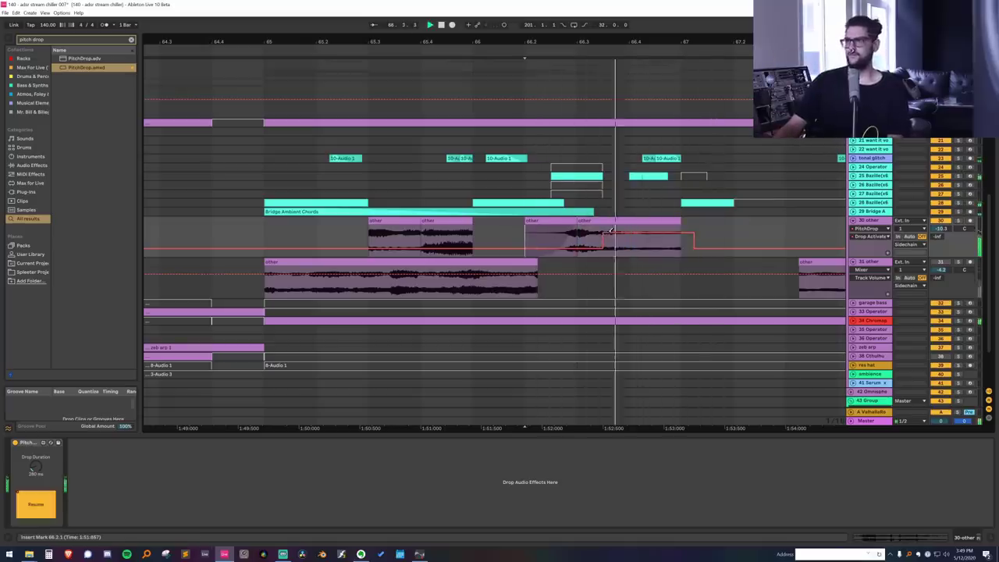
pyautogui.press('space')
pyautogui.press('space')
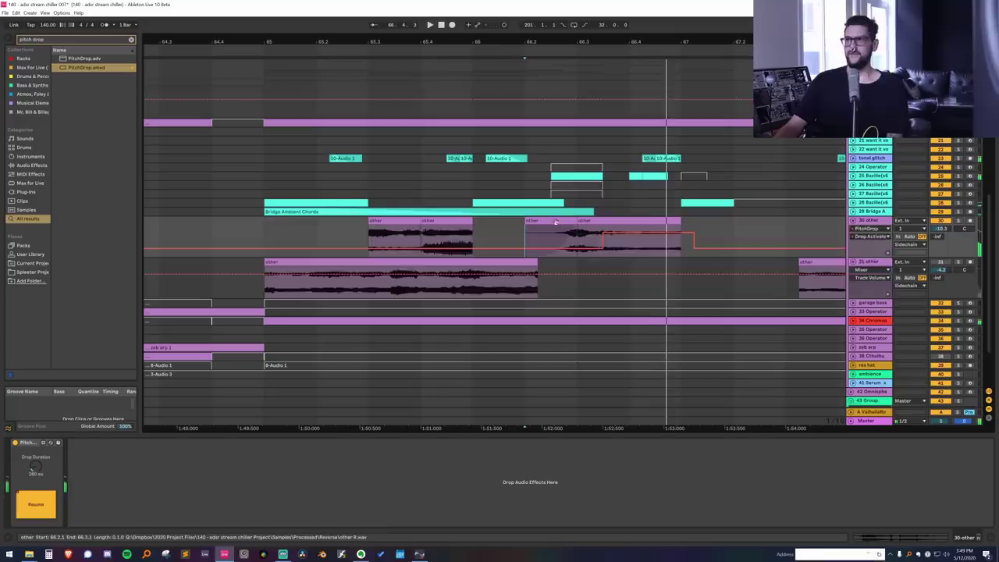
pyautogui.press('a')
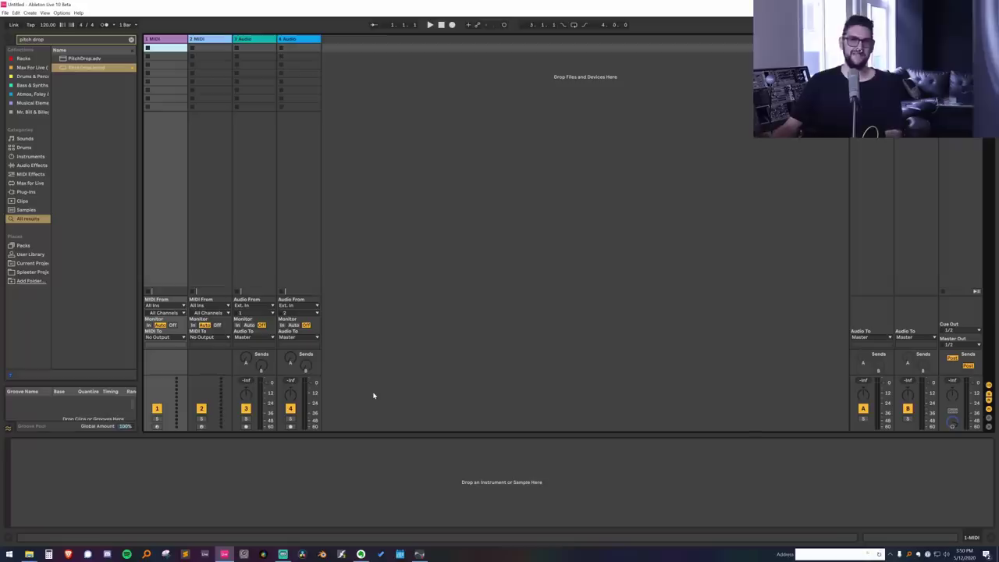
# In the new set's Arrangement View, place the bass.wav stem from Resonic Pro on the first track.
pyautogui.press('Tab')
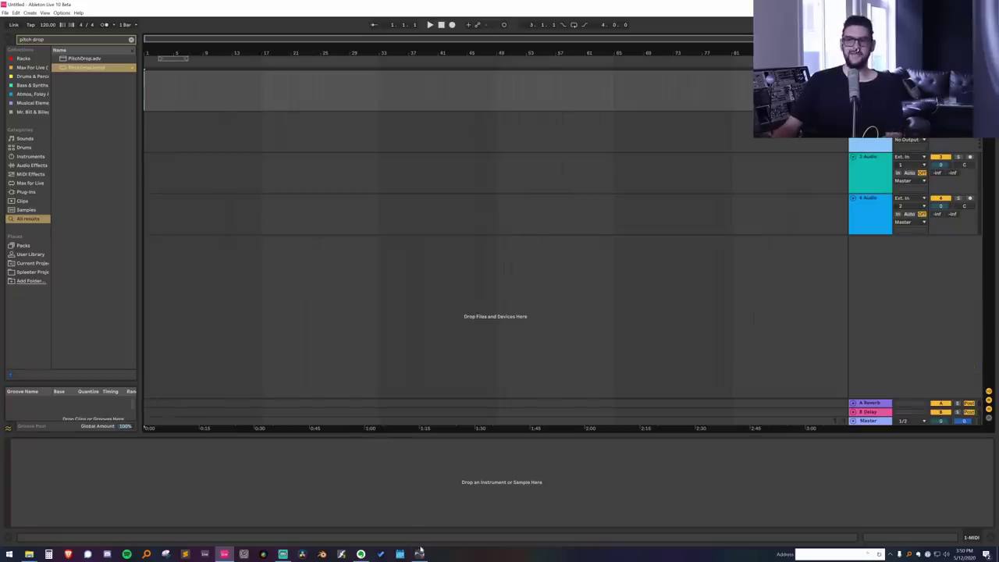
pyautogui.moveTo(419, 555)
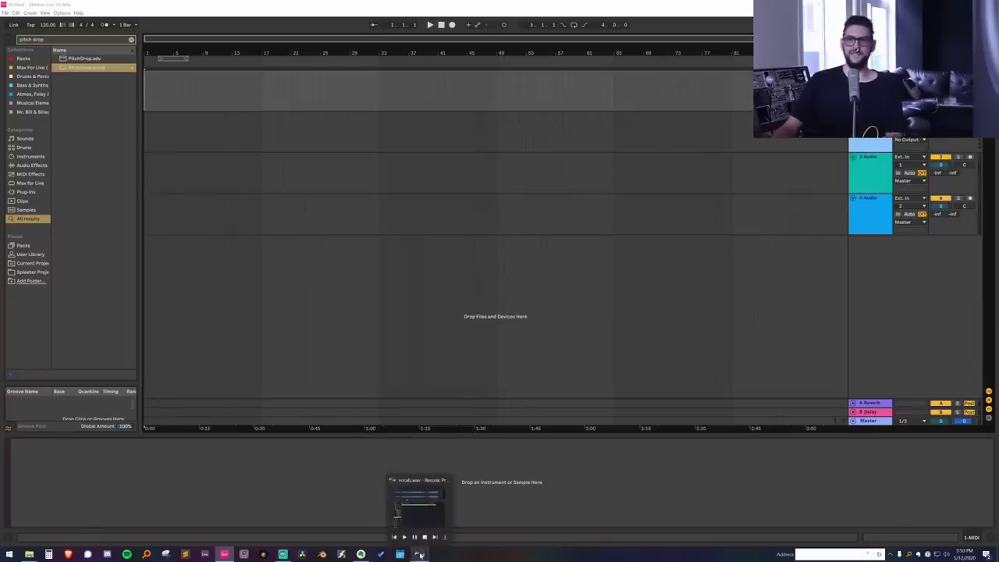
pyautogui.click(420, 555)
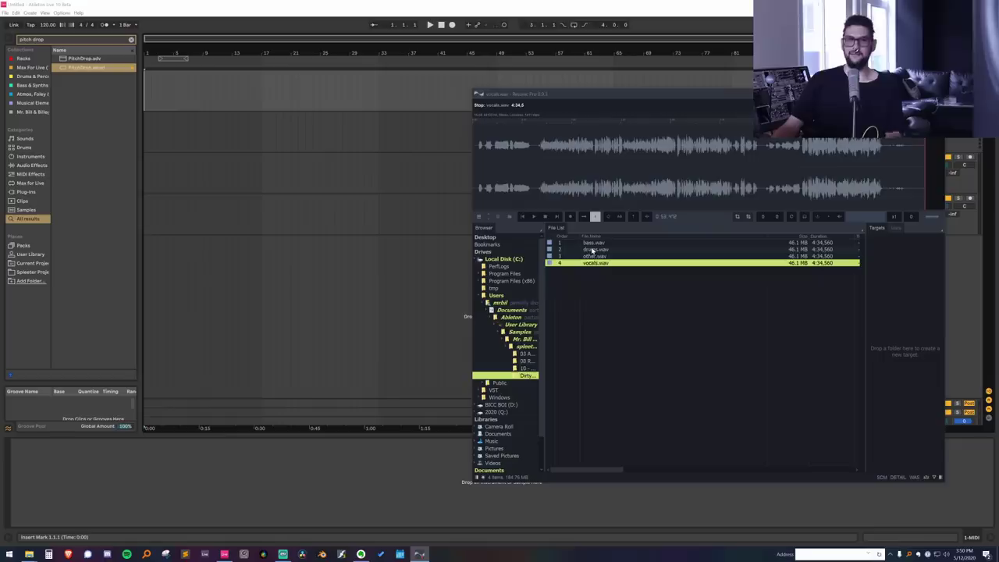
pyautogui.moveTo(593, 245); pyautogui.dragTo(231, 97)
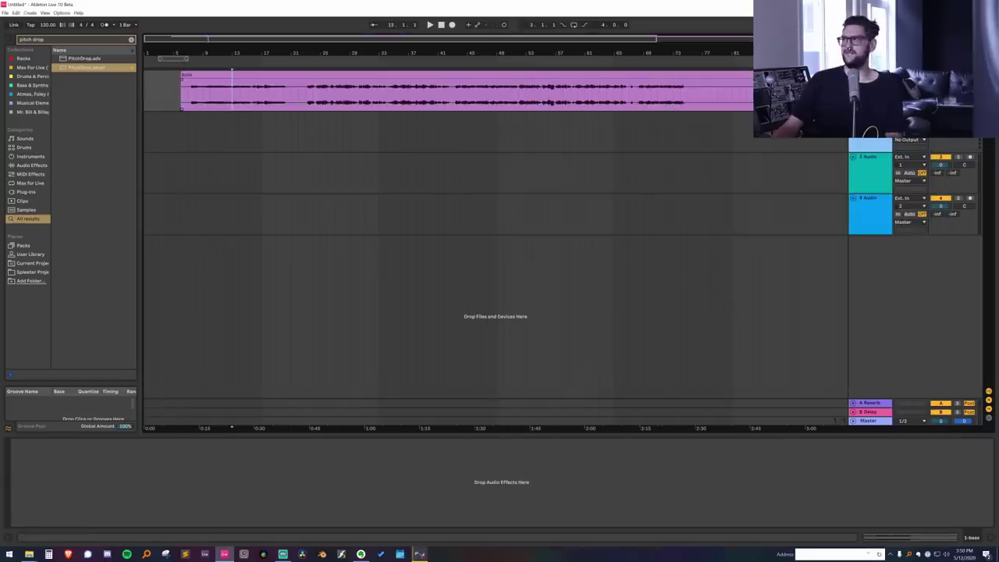
# Play the middle of the bass clip and set its clip gain to 6.44 dB.
pyautogui.doubleClick(490, 75)
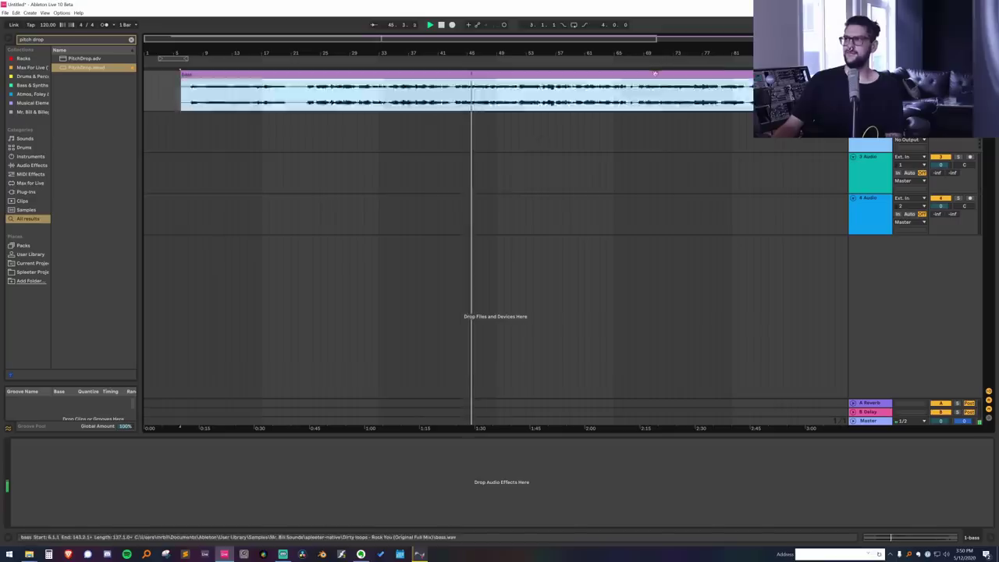
pyautogui.moveTo(81, 503); pyautogui.dragTo(81, 497)
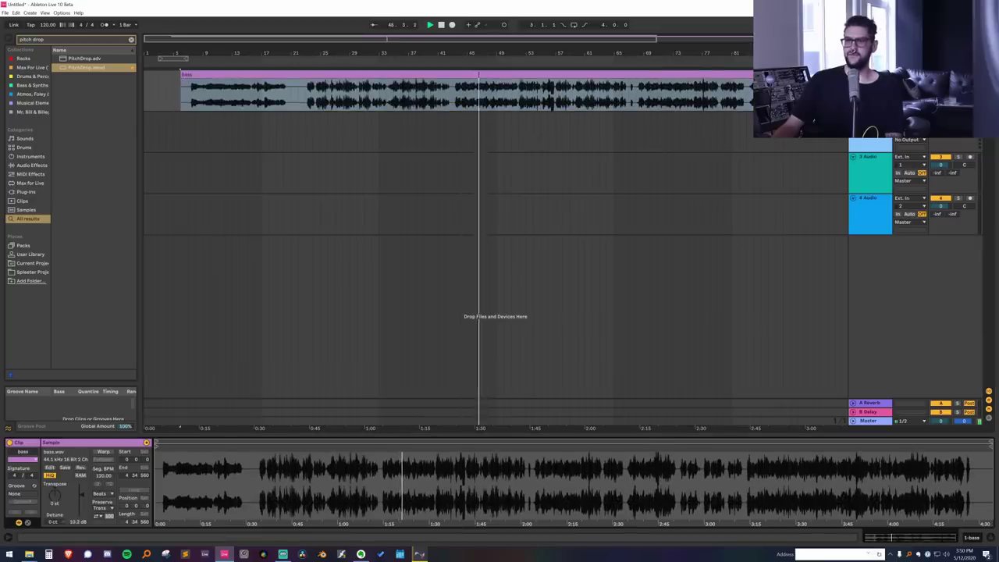
pyautogui.moveTo(410, 50); pyautogui.dragTo(363, 97)
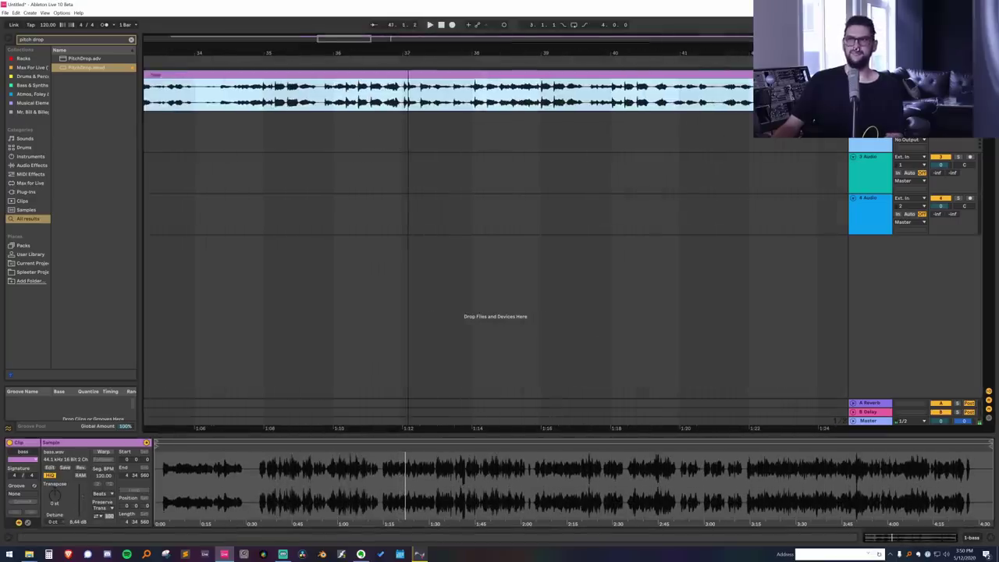
pyautogui.moveTo(511, 55); pyautogui.dragTo(406, 45)
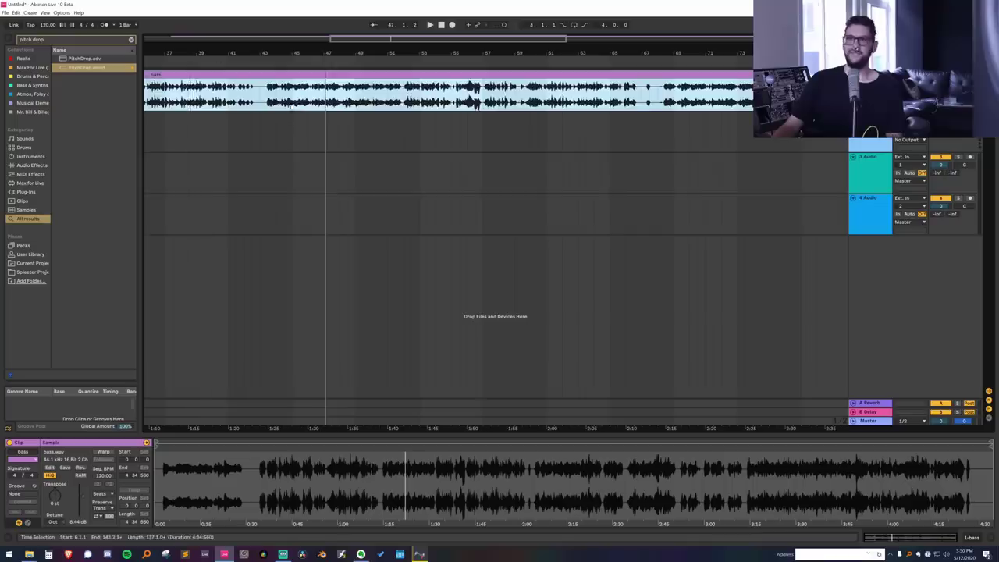
# Load the OTT.adv preset onto the bass track and play the clip from 46.3.
pyautogui.click(316, 100)
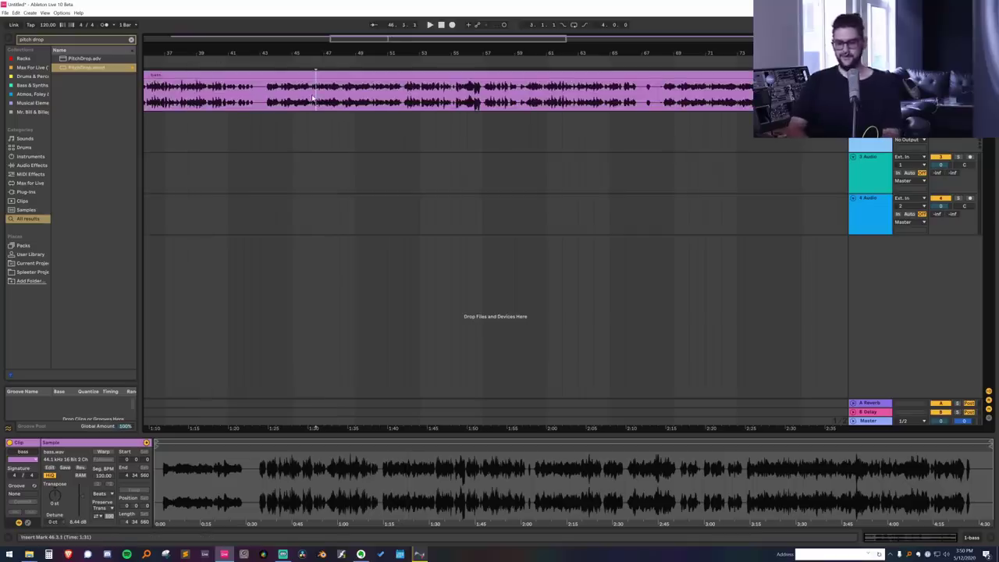
pyautogui.hotkey('ctrl', 'f')
pyautogui.write('a')
pyautogui.write('ott')
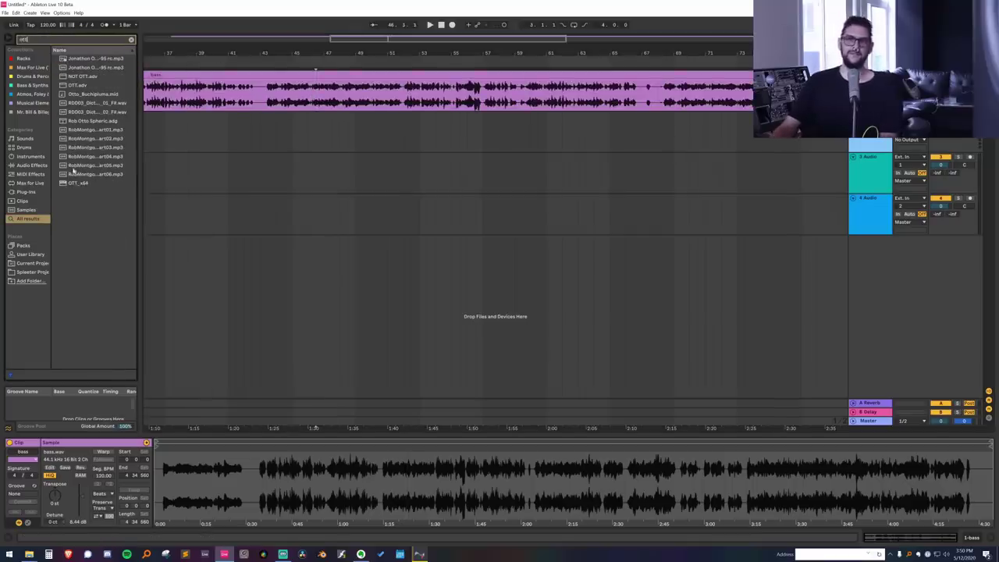
pyautogui.doubleClick(78, 91)
pyautogui.press('space')
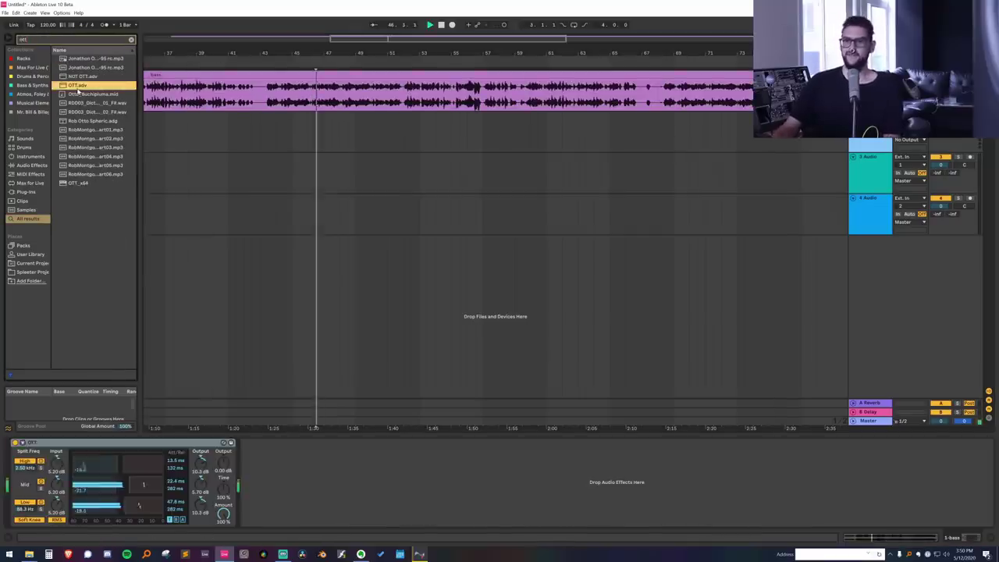
# Fold the OTT device, audition several duplicates of it in series and keep just two instances in the chain.
pyautogui.doubleClick(121, 443)
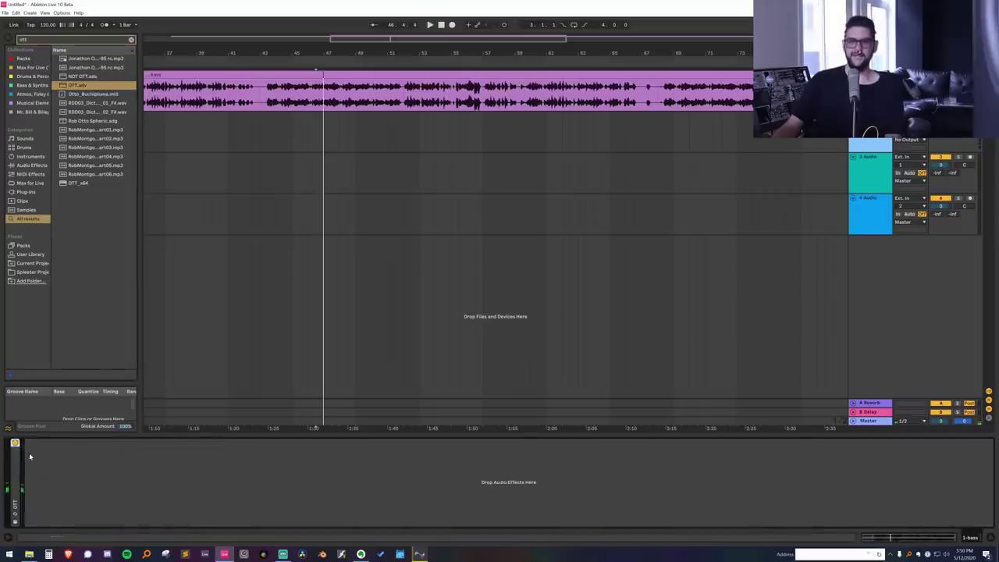
pyautogui.hotkey('ctrl', 'd')
pyautogui.hotkey('ctrl', 'd')
pyautogui.hotkey('ctrl', 'd')
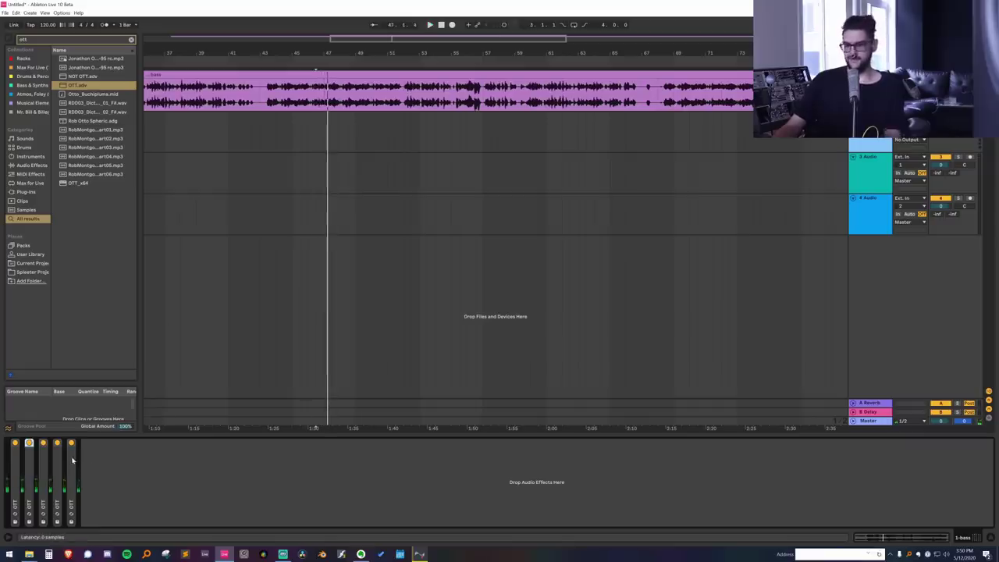
pyautogui.press('space')
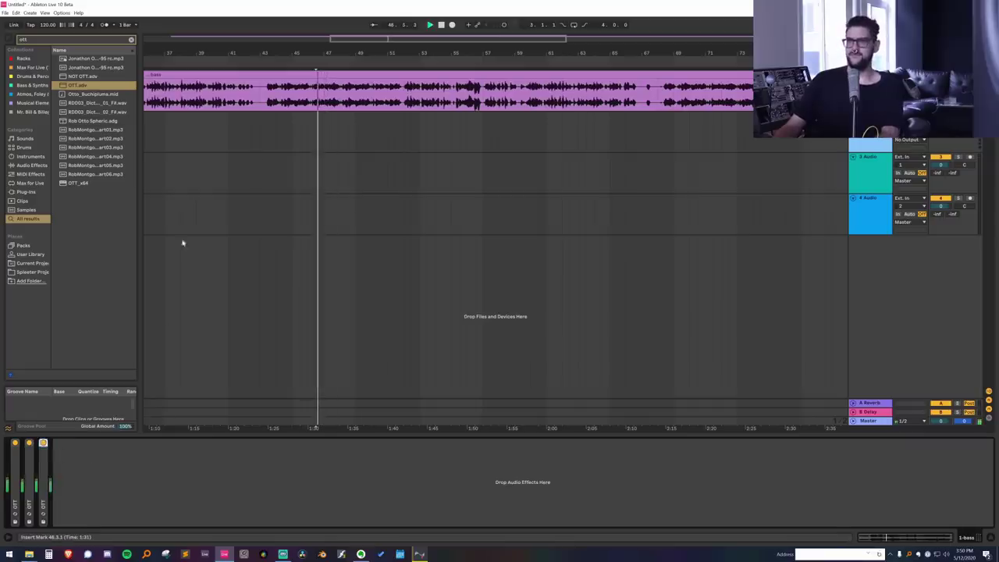
pyautogui.press('Delete')
# Add Auto Filter after the OTTs as a notch at 708 Hz with 31% resonance, LFO amount 16.7 and rate 1.12 Hz.
pyautogui.click(321, 98)
pyautogui.hotkey('ctrl', 'f')
pyautogui.write('auto')
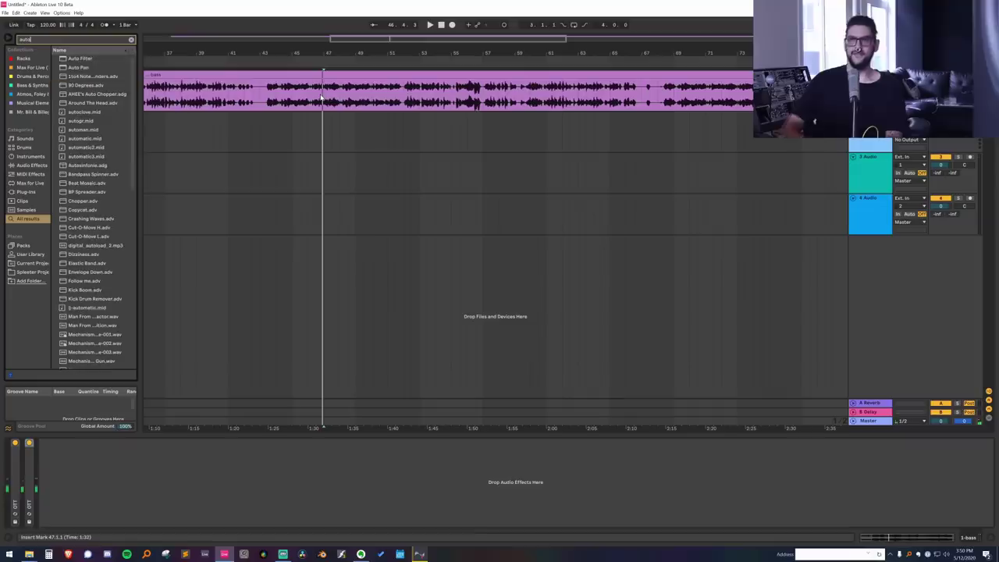
pyautogui.doubleClick(78, 58)
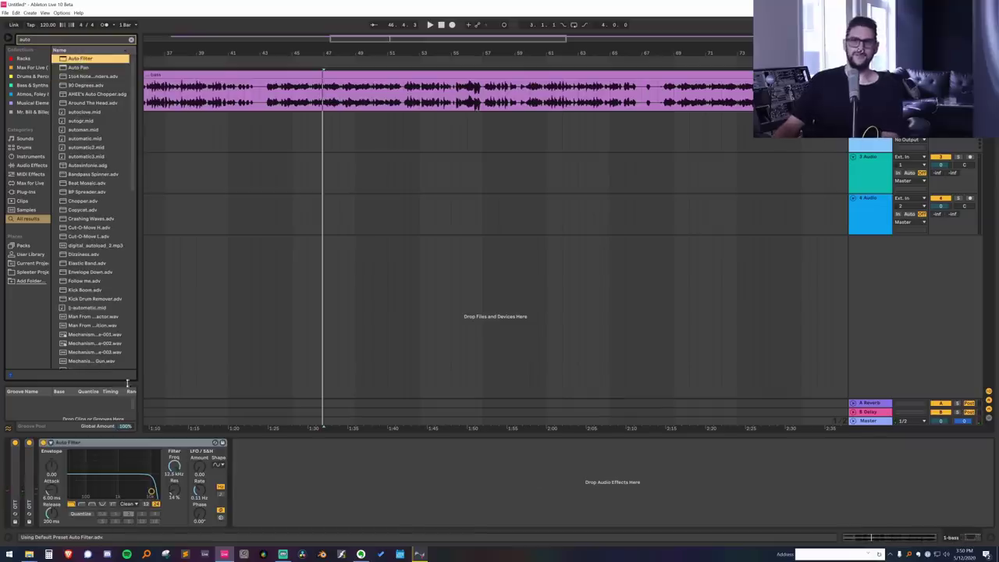
pyautogui.click(102, 504)
pyautogui.press('space')
pyautogui.moveTo(203, 469); pyautogui.dragTo(202, 437)
pyautogui.moveTo(200, 490); pyautogui.dragTo(200, 467)
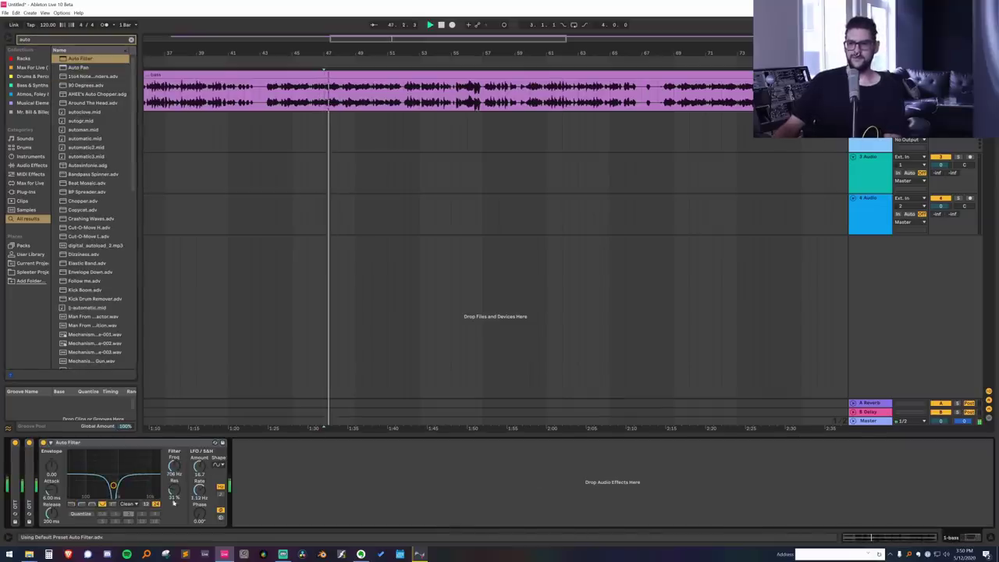
# Switch the Auto Filter circuit to OSR and set its drive to 10.9 dB.
pyautogui.click(130, 505)
pyautogui.click(132, 515)
pyautogui.moveTo(171, 513); pyautogui.dragTo(169, 515)
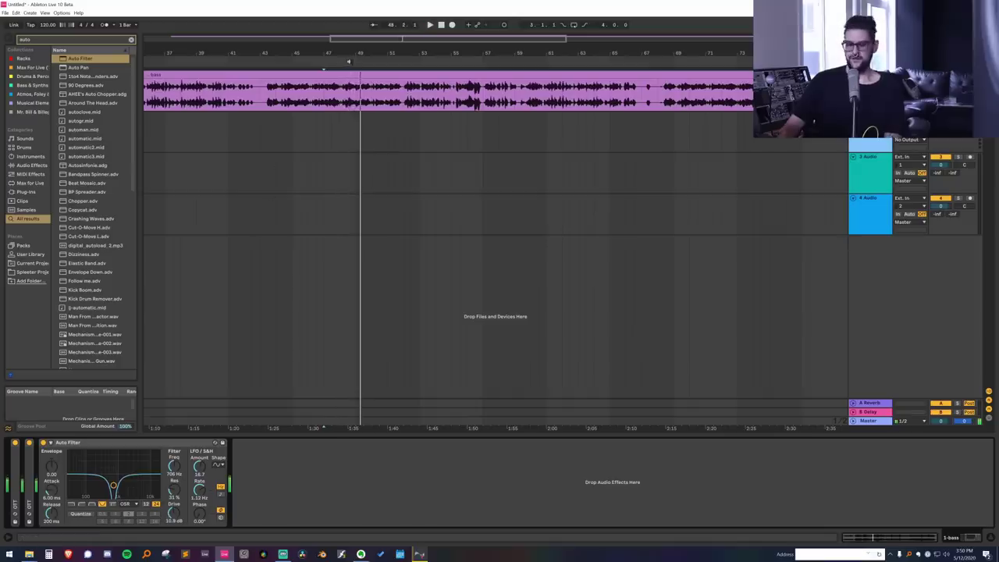
# Insert soothe2 at the front of the bass effect chain, with sharpness 6.0 and a raised depth.
pyautogui.press('space')
pyautogui.hotkey('ctrl', 'f')
pyautogui.write('soothe')
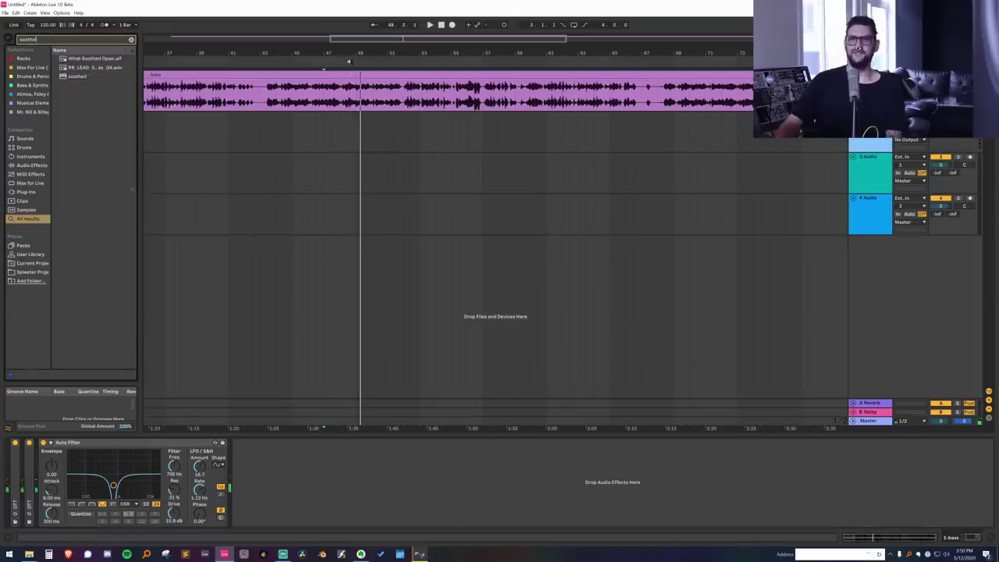
pyautogui.doubleClick(91, 72)
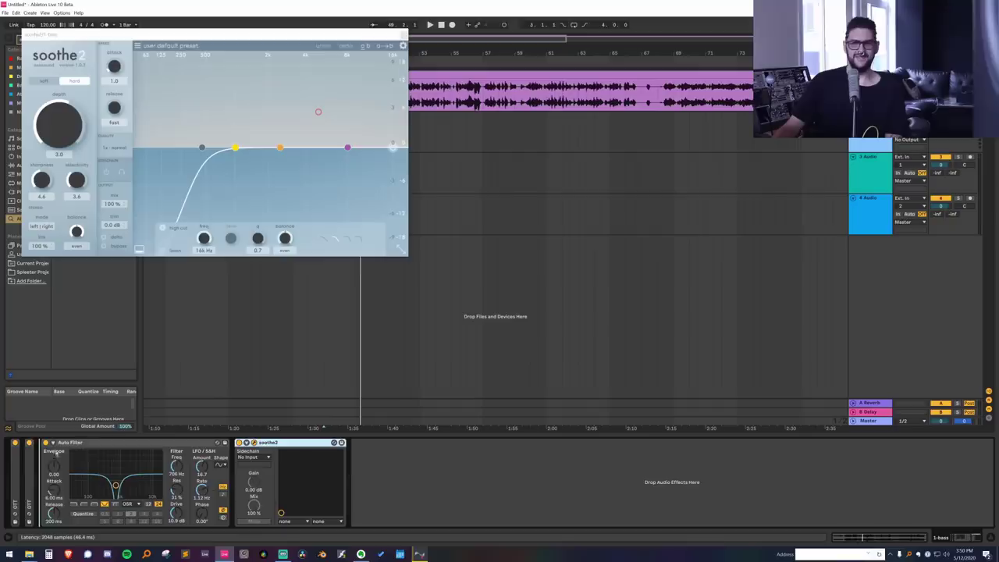
pyautogui.moveTo(11, 452); pyautogui.dragTo(11, 454)
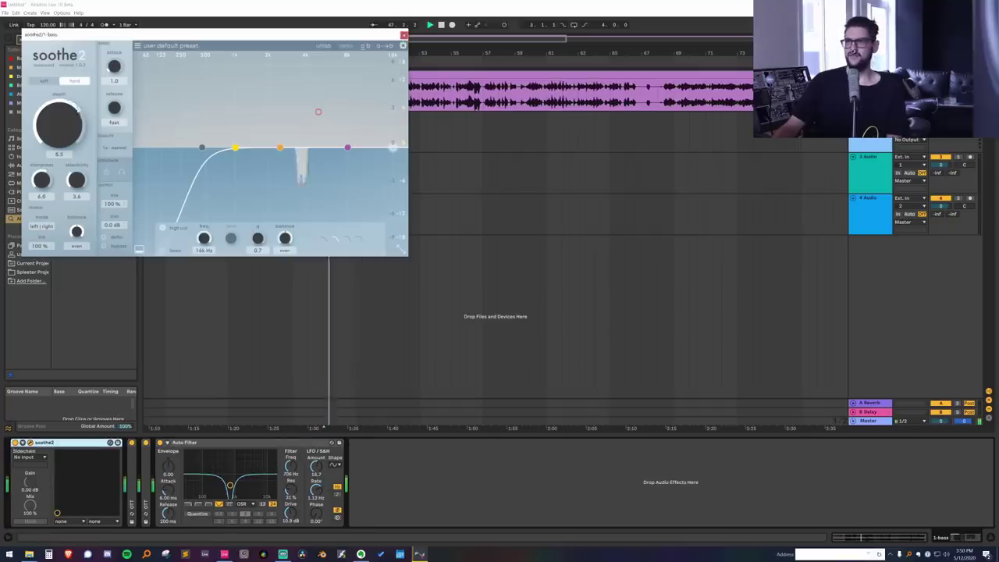
pyautogui.moveTo(65, 129); pyautogui.dragTo(65, 135)
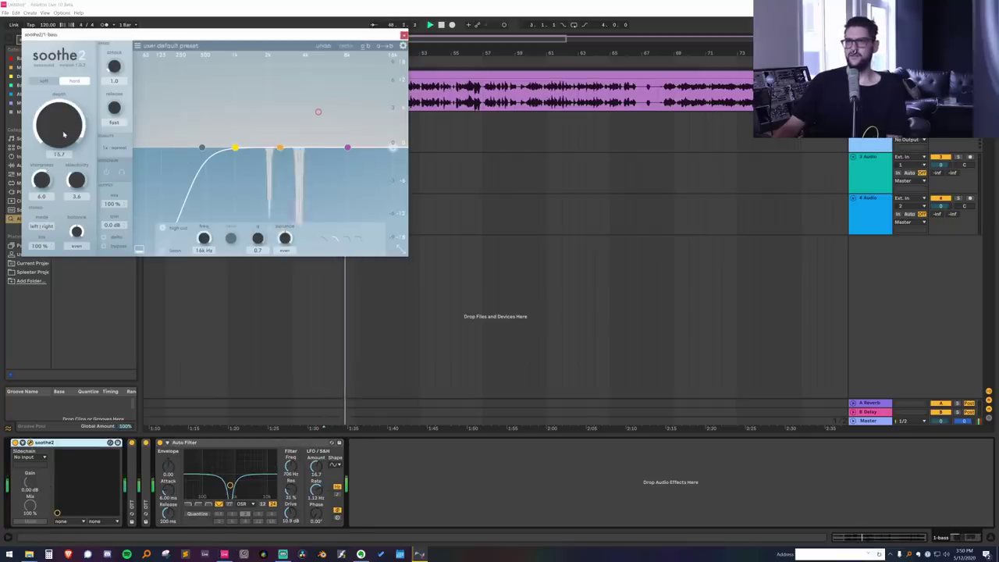
pyautogui.click(403, 35)
# Audition the short bass phrase starting at 49.3, isolate it as its own clip and move the remaining bass to just past bar 51.
pyautogui.moveTo(357, 47); pyautogui.dragTo(416, 102)
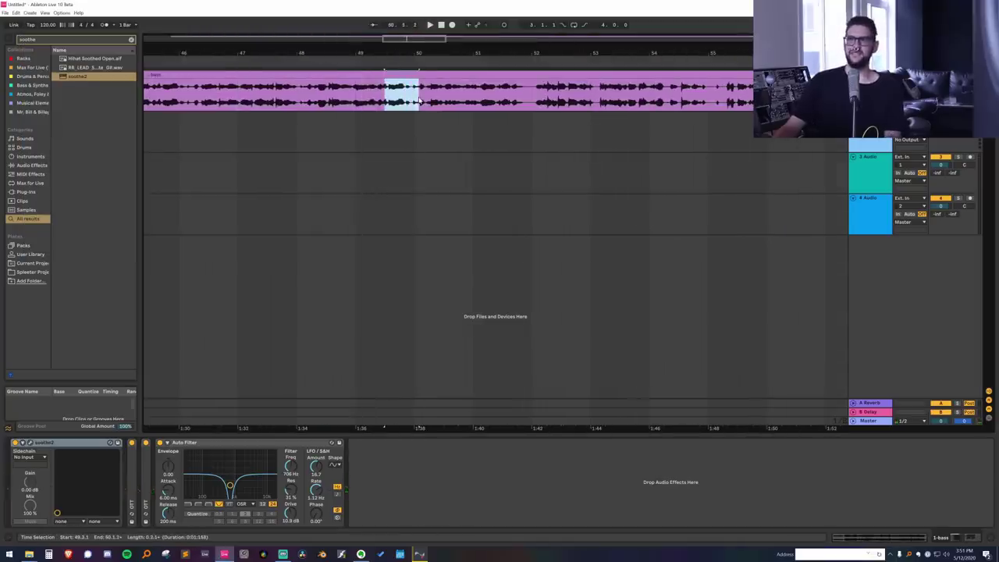
pyautogui.press('space')
pyautogui.press('space')
pyautogui.press('space')
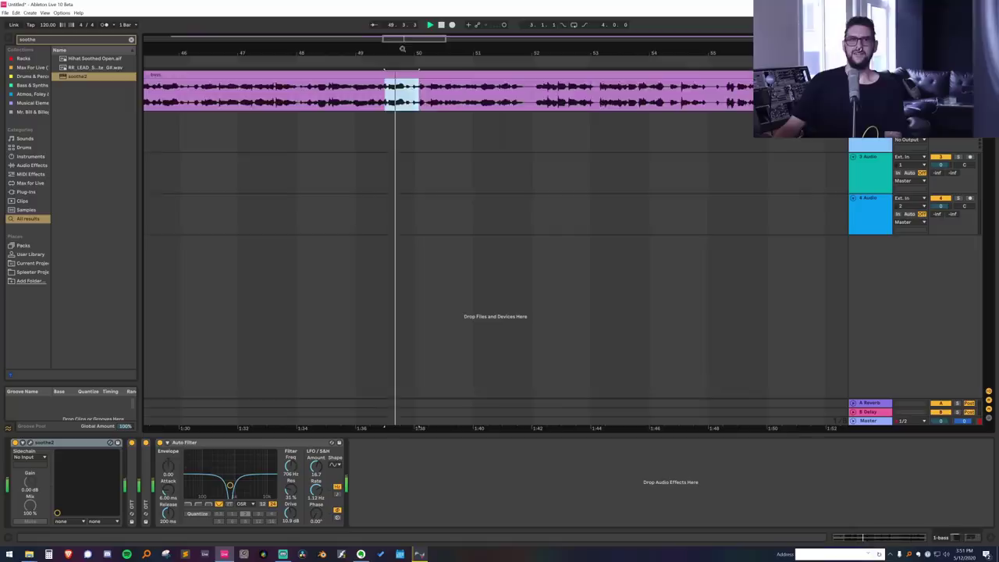
pyautogui.moveTo(401, 50); pyautogui.dragTo(401, 60)
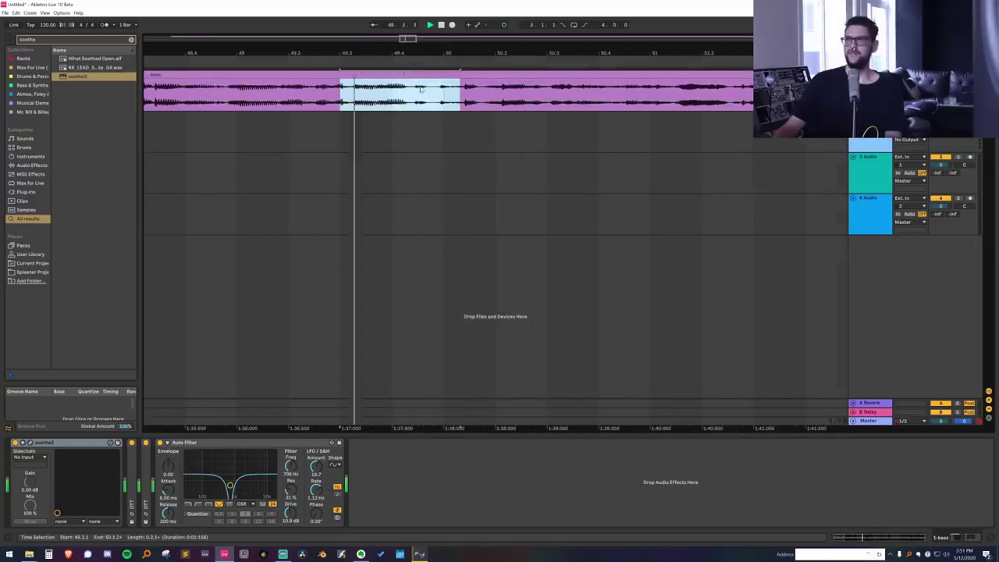
pyautogui.press('space')
pyautogui.doubleClick(479, 74)
pyautogui.moveTo(479, 75); pyautogui.dragTo(699, 75)
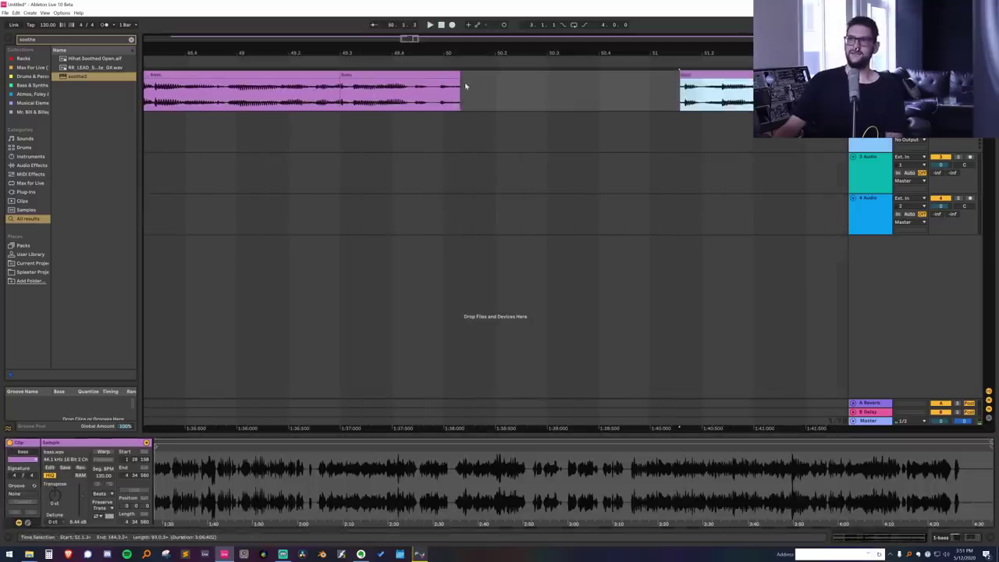
# Turn on Warp for the isolated bass phrase, stretch it to end at bar 51 and play it.
pyautogui.click(446, 75)
pyautogui.click(101, 452)
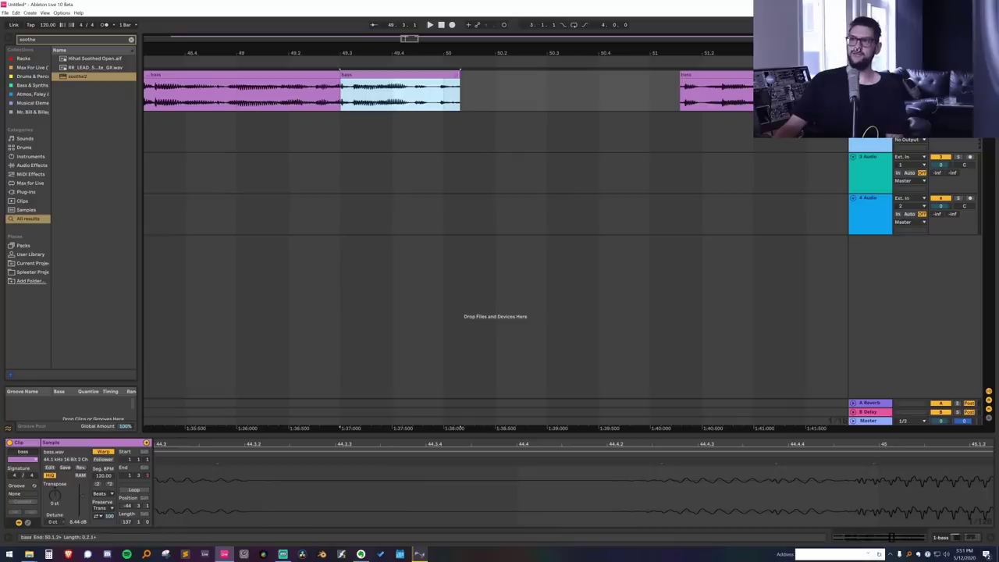
pyautogui.moveTo(460, 73); pyautogui.dragTo(655, 77)
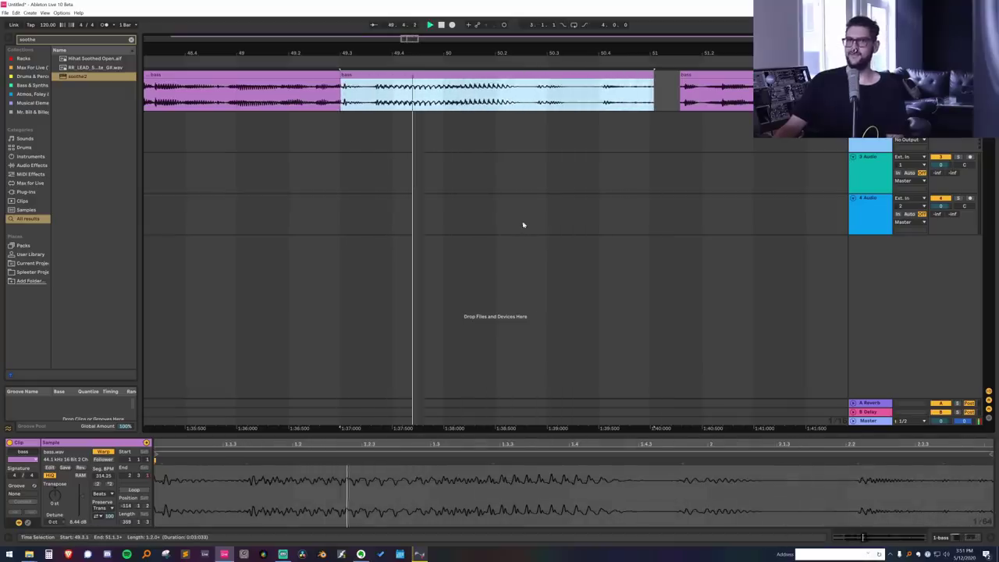
pyautogui.press('space')
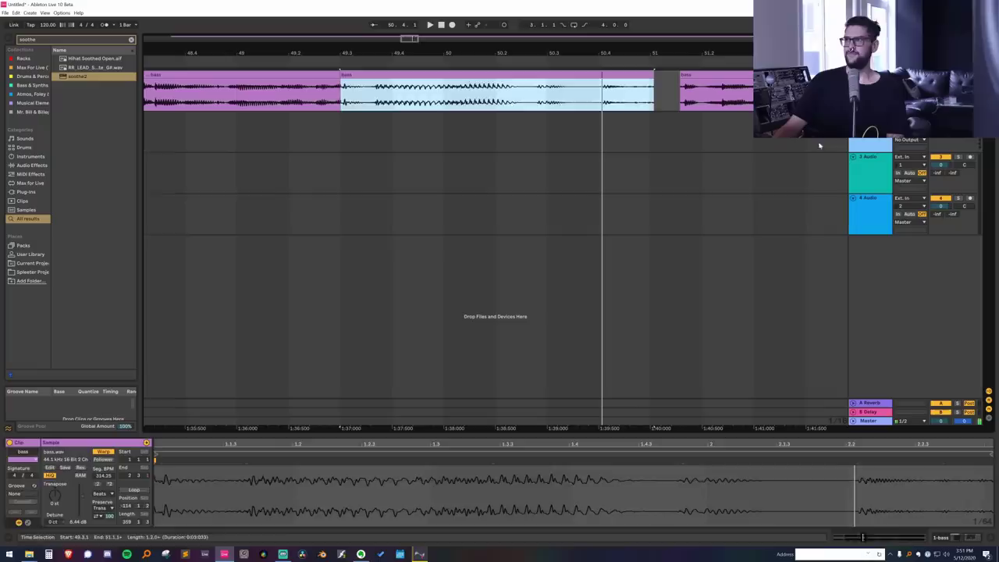
# While playing the stretched phrase, try Auto Filter's band-pass type, then return to a notch at 243 Hz with 47% resonance.
pyautogui.click(869, 75)
pyautogui.hotkey('shift', 'Tab')
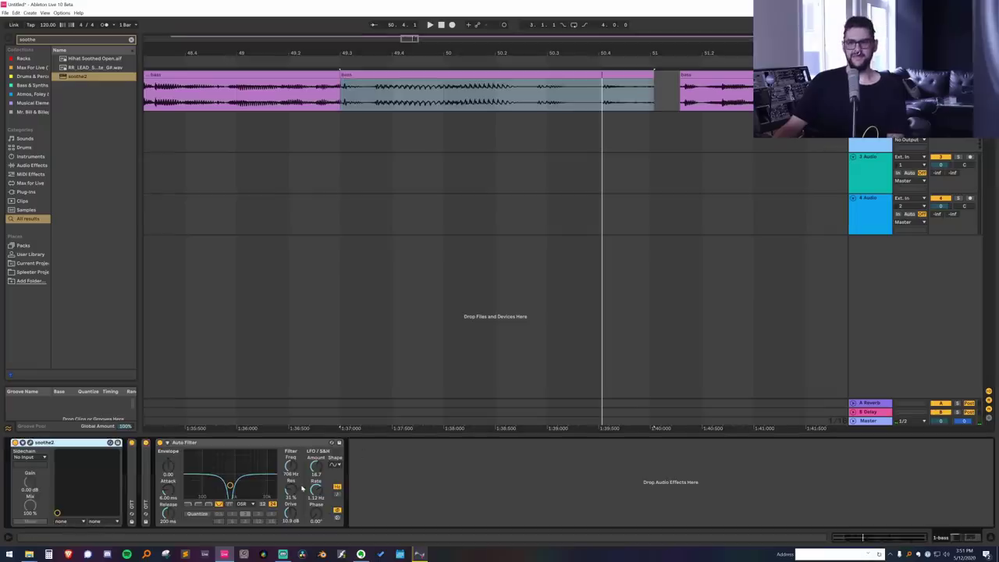
pyautogui.press('space')
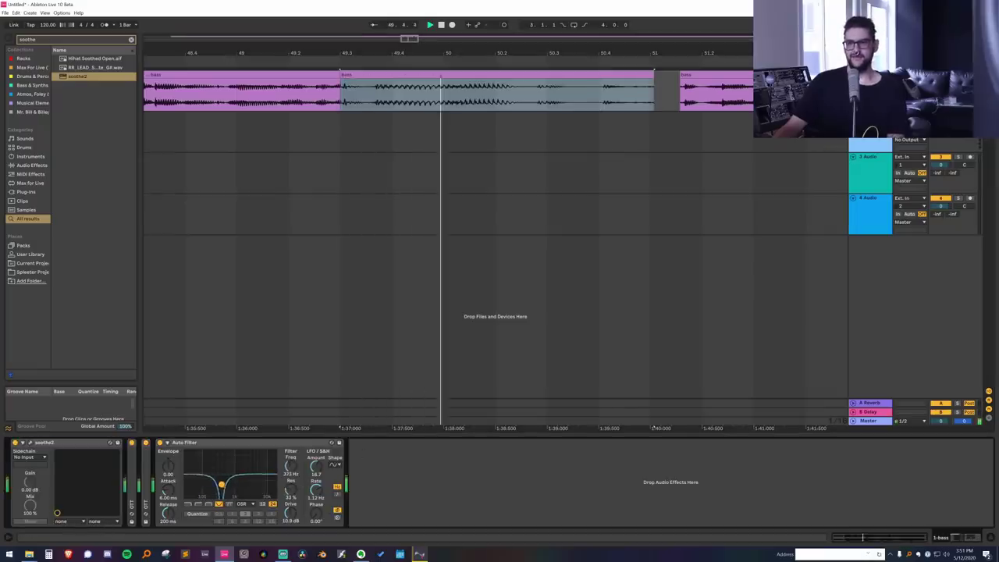
pyautogui.click(209, 504)
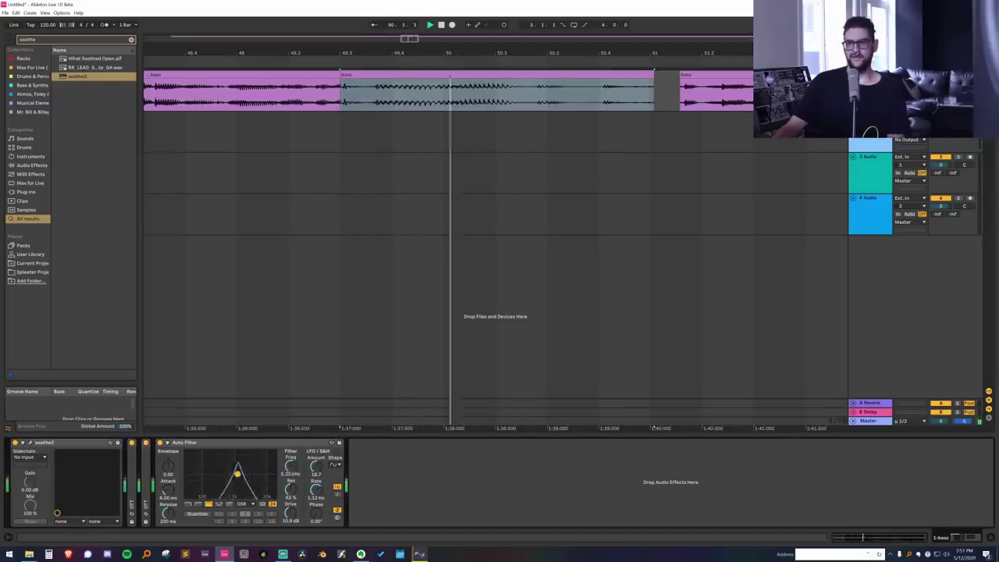
pyautogui.click(218, 504)
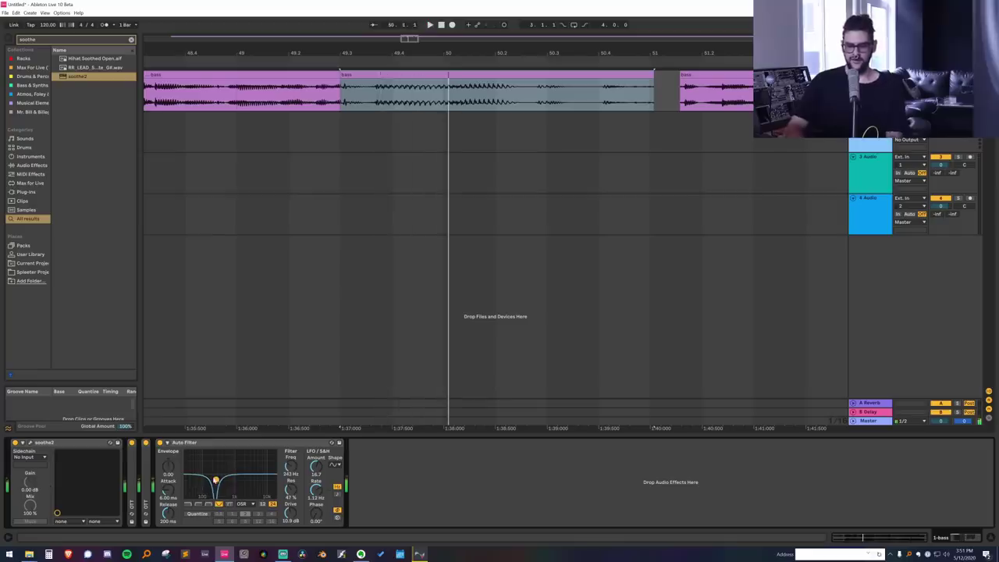
# Add Overdrive after Auto Filter with bandwidth 1.03, drive 35%, tone 30% and dry/wet 11%, auditioning the phrase.
pyautogui.hotkey('ctrl', 'f')
pyautogui.write('over')
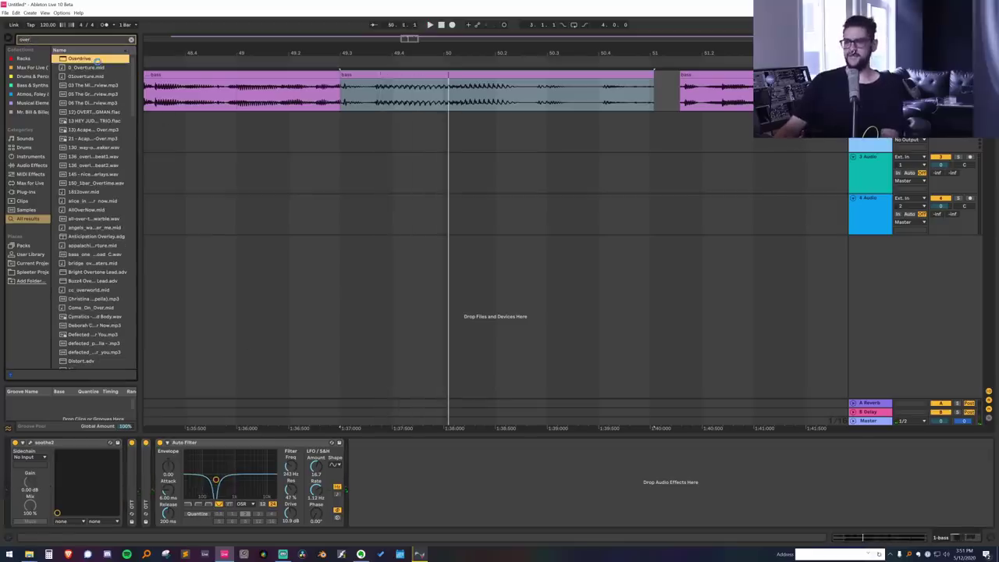
pyautogui.doubleClick(97, 59)
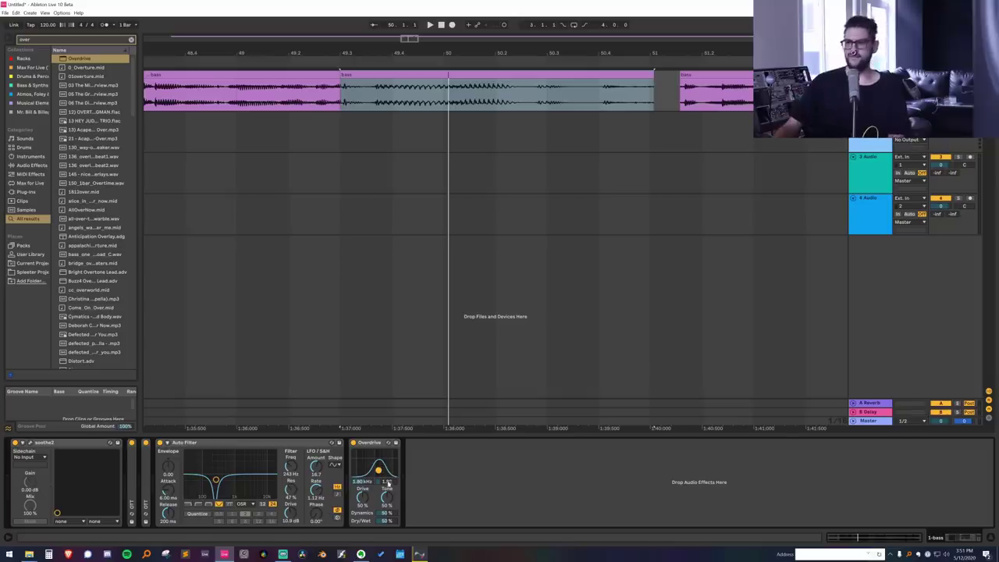
pyautogui.press('space')
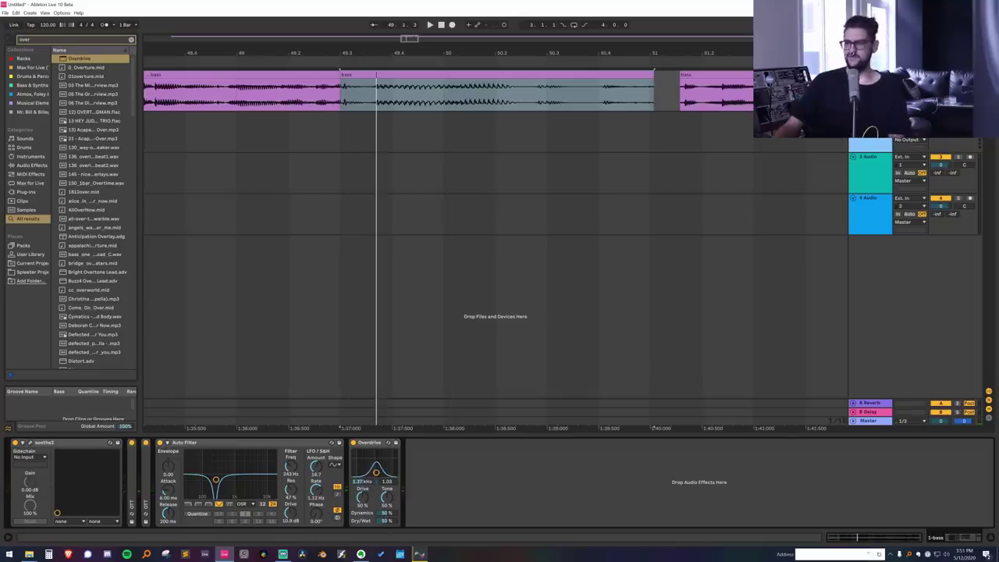
pyautogui.press('space')
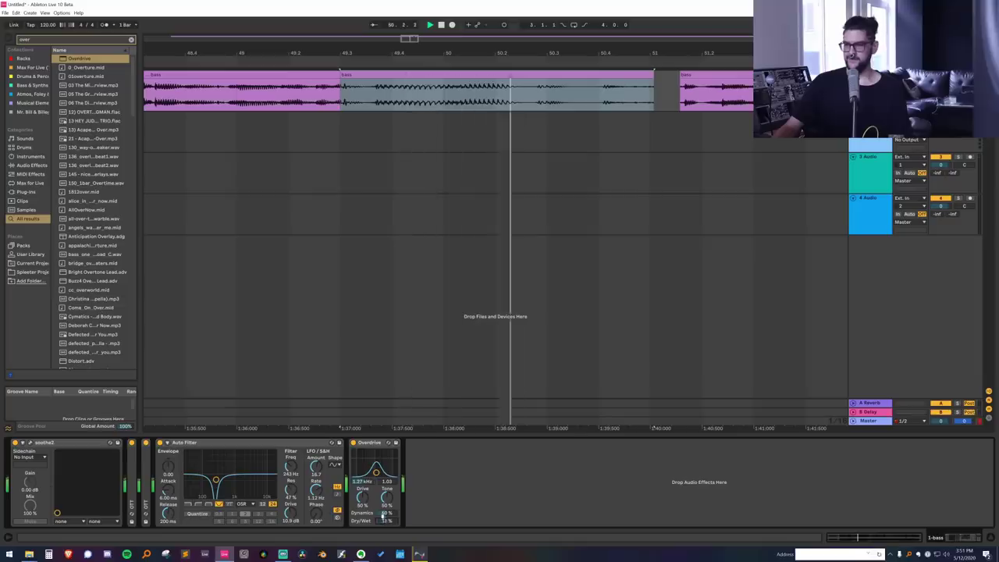
pyautogui.press('space')
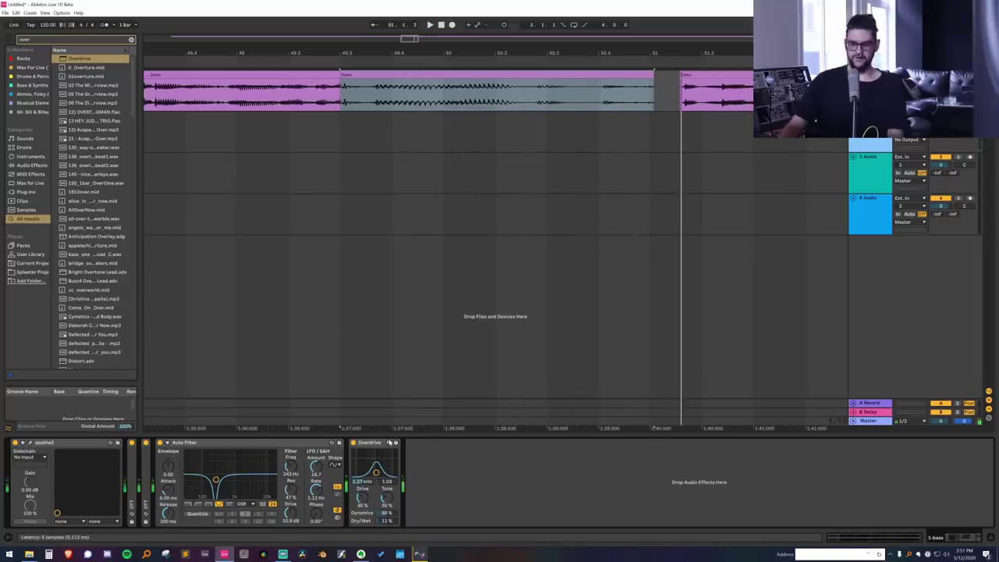
# Add EQ Eight at the chain's end, cut 3.10 dB at 3.03 kHz and move the low cut to a lower frequency during playback.
pyautogui.hotkey('ctrl', 'f')
pyautogui.write('eq')
pyautogui.doubleClick(81, 68)
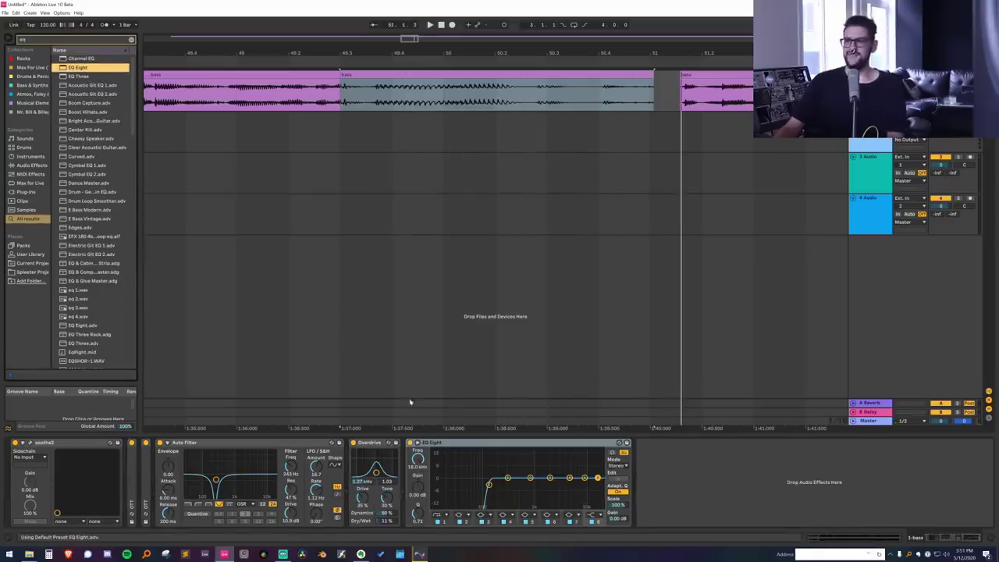
pyautogui.press('space')
pyautogui.moveTo(569, 478)
pyautogui.mouseDown()
pyautogui.moveTo(565, 466)
pyautogui.moveTo(559, 484)
pyautogui.mouseUp()
pyautogui.moveTo(489, 485); pyautogui.dragTo(451, 487)
pyautogui.click(559, 484)
pyautogui.press('space')
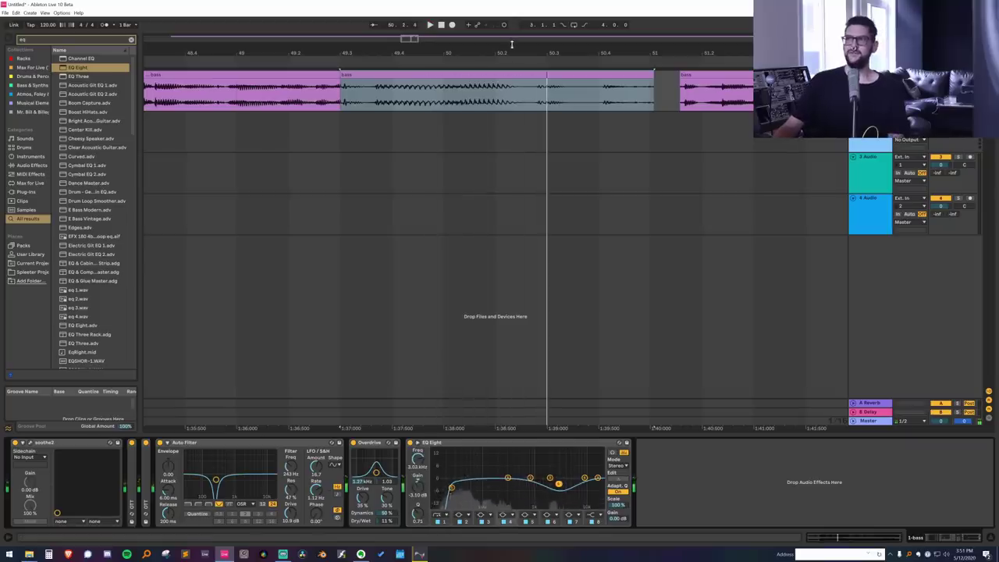
# Delete all the bass clips from the arrangement.
pyautogui.press('w')
pyautogui.click(437, 74)
pyautogui.hotkey('ctrl', 'a')
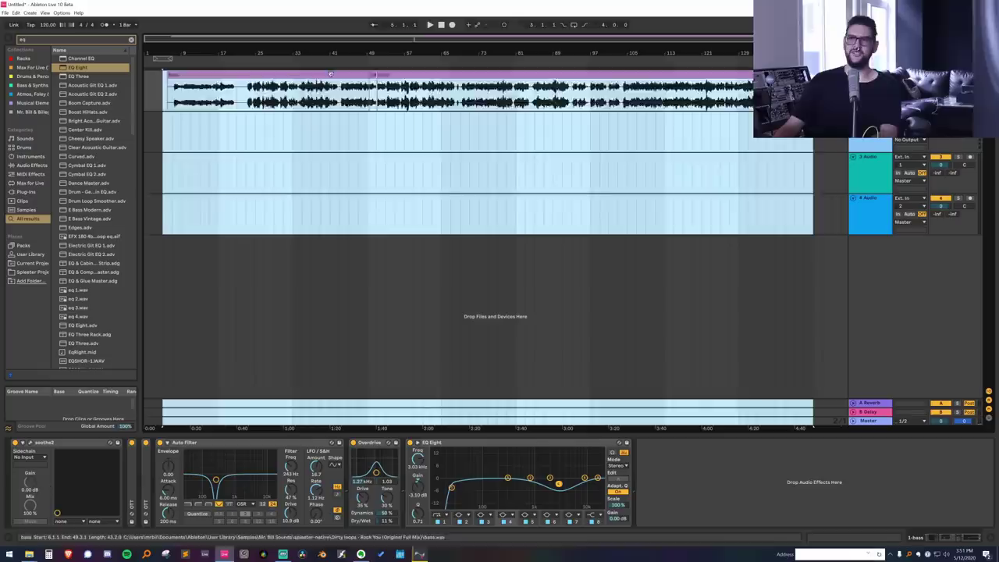
pyautogui.press('Delete')
# Place the other.wav stem from Resonic Pro on the first track and play it from bar 19 through the existing effects.
pyautogui.click(228, 90)
pyautogui.click(402, 554)
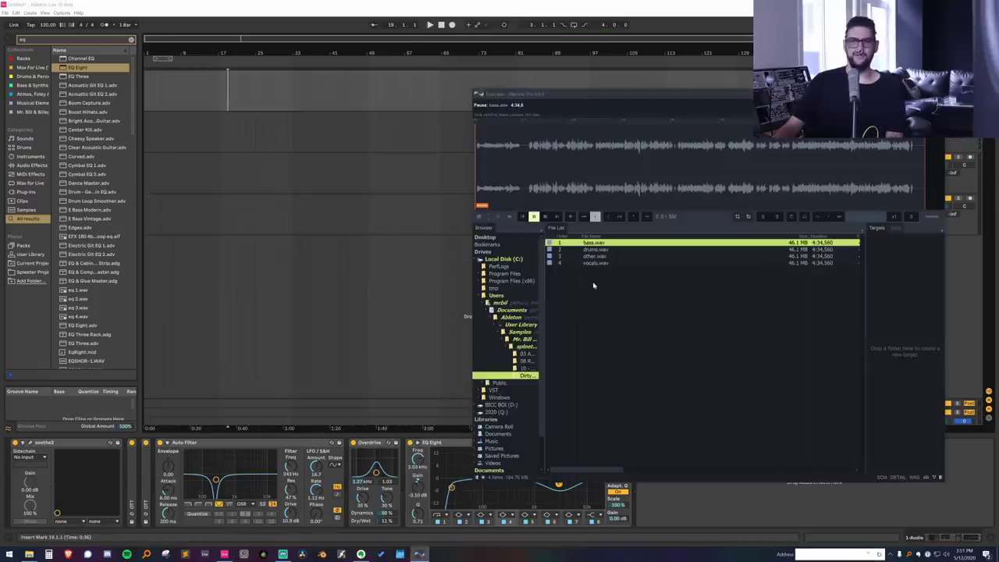
pyautogui.moveTo(598, 258); pyautogui.dragTo(234, 96)
pyautogui.click(231, 100)
pyautogui.press('space')
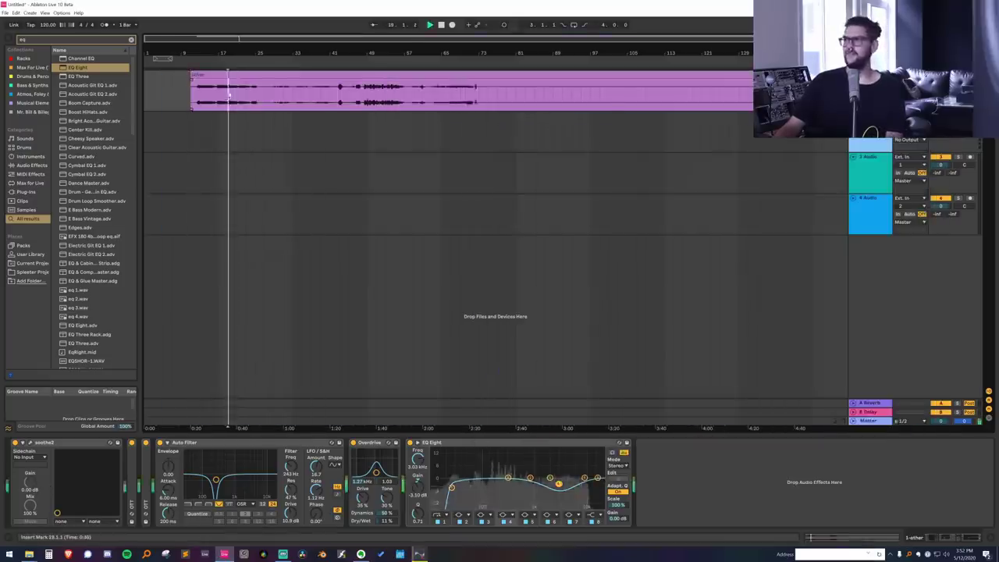
# Split the other clip at bars 19 and 21, and insert Uhbik-T before soothe2 at the start of the first track's effect chain.
pyautogui.click(230, 102)
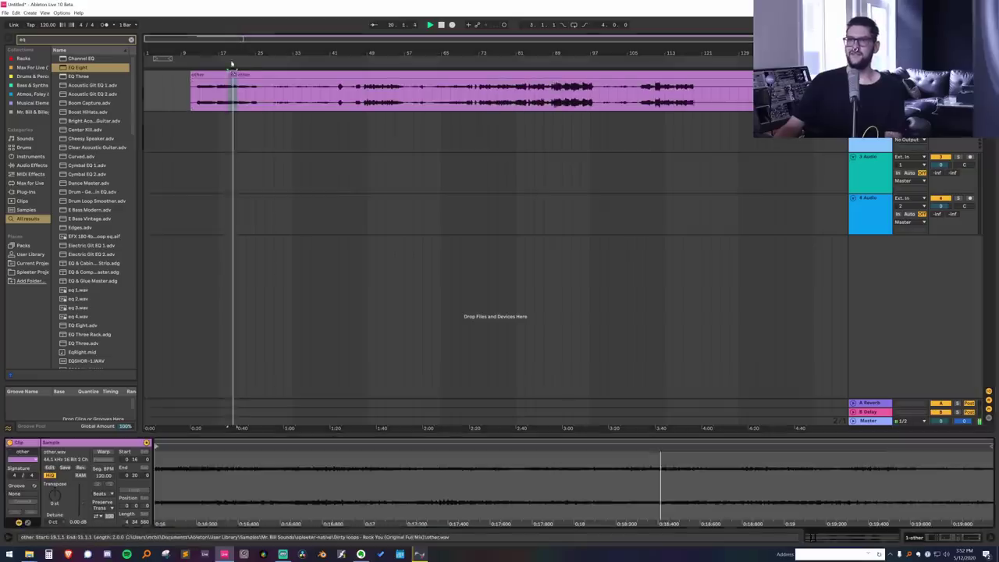
pyautogui.write('uhbik')
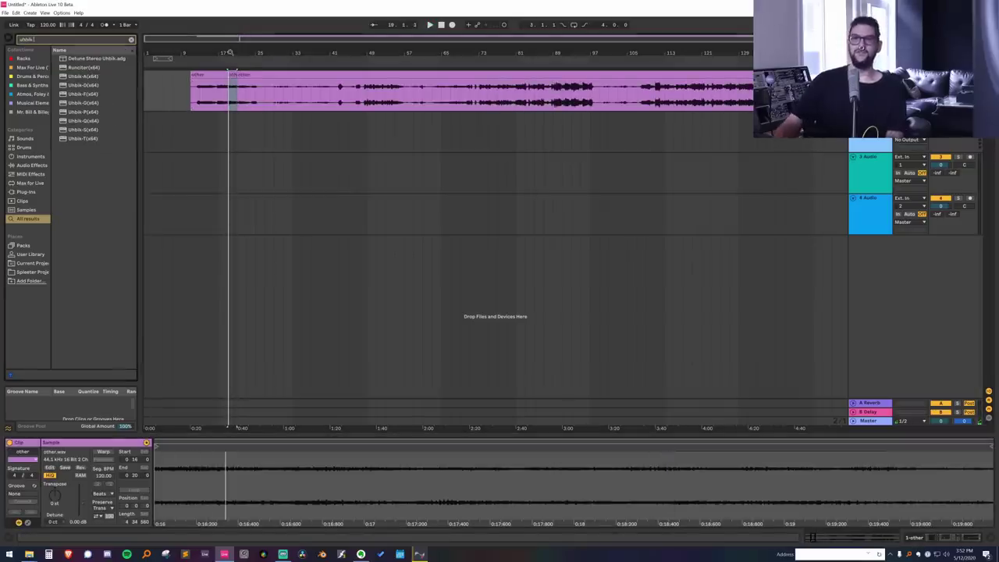
pyautogui.hotkey('shift', 'Tab')
pyautogui.moveTo(82, 138); pyautogui.dragTo(19, 464)
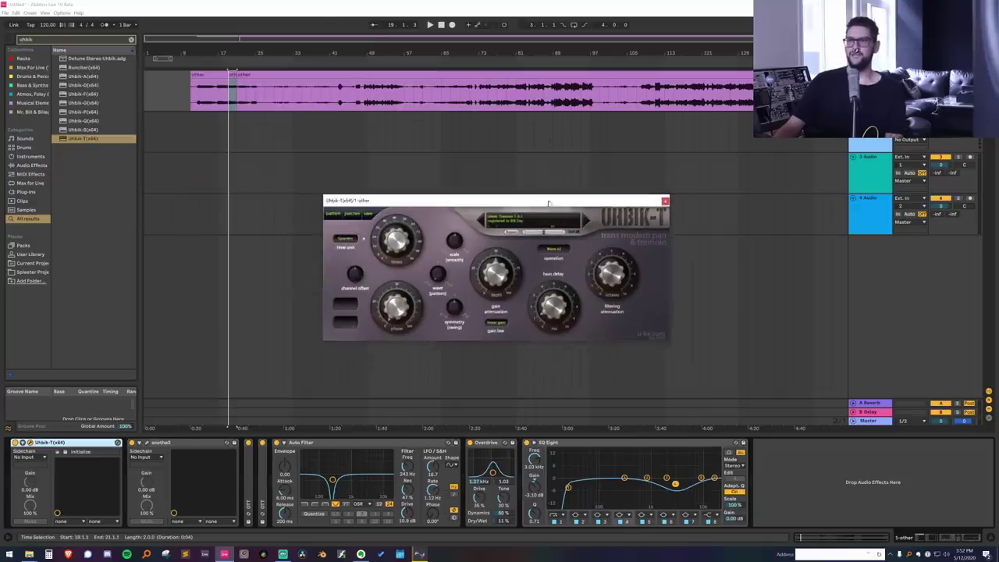
# Load the backflip preset in Uhbik-T and set its time knob to 1.00 while auditioning the stem from bar 19.
pyautogui.click(586, 224)
pyautogui.press('space')
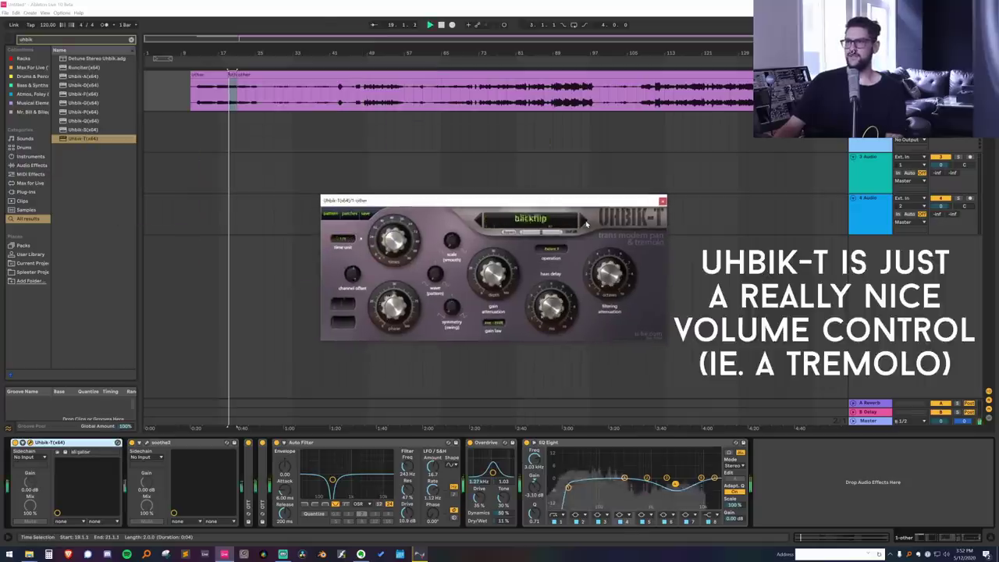
pyautogui.moveTo(395, 227)
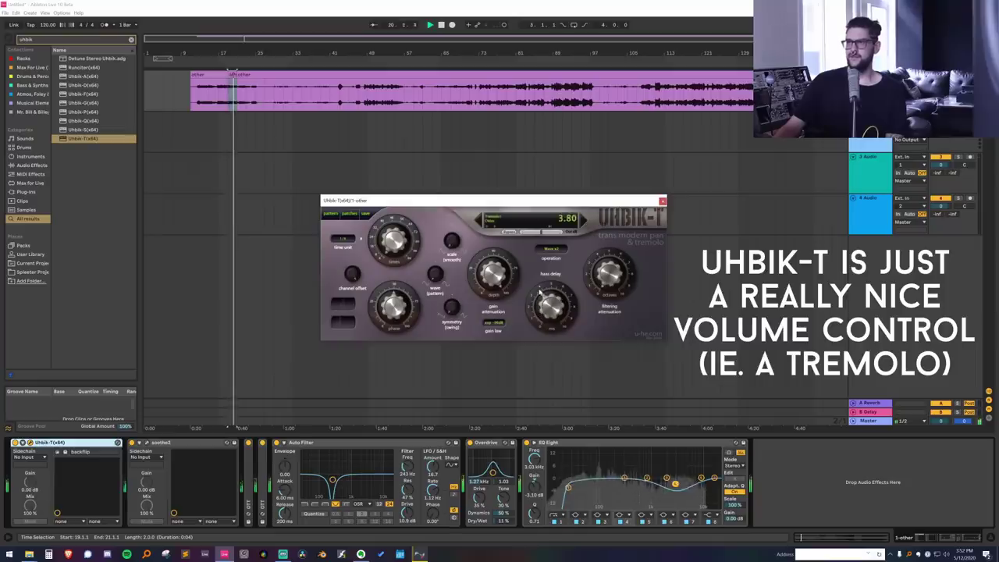
pyautogui.moveTo(395, 226)
pyautogui.mouseDown()
pyautogui.moveTo(415, 149)
pyautogui.moveTo(399, 245)
pyautogui.mouseUp()
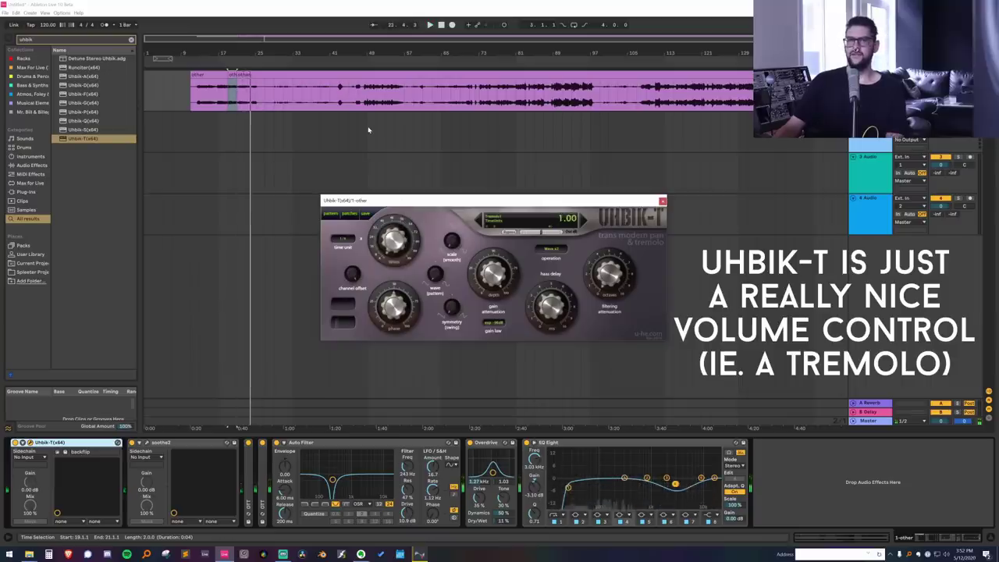
pyautogui.press('space')
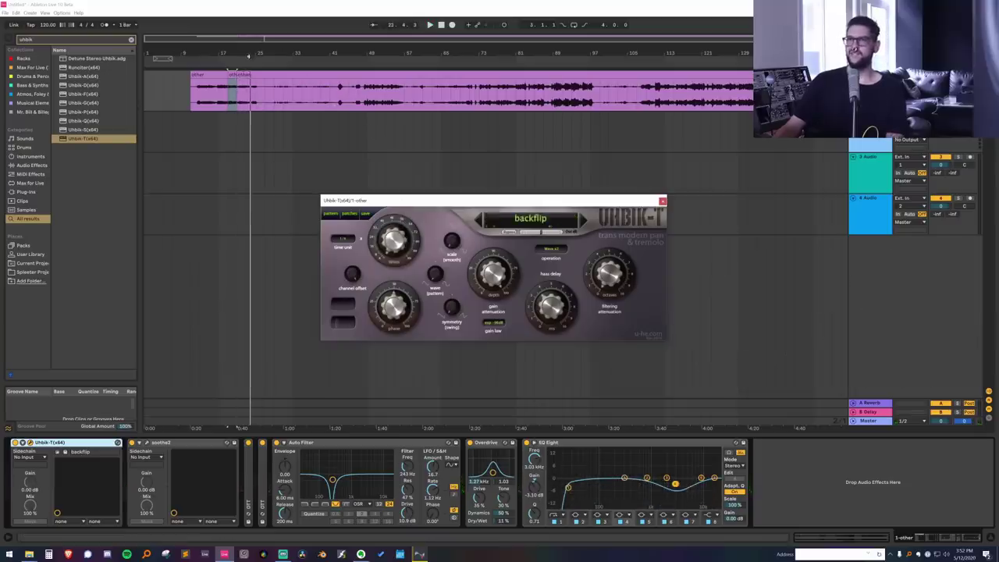
# Audition the stem from 21.4.1 and set Uhbik-T's time knob to 3.00 during playback.
pyautogui.moveTo(248, 56); pyautogui.dragTo(243, 62)
pyautogui.click(207, 98)
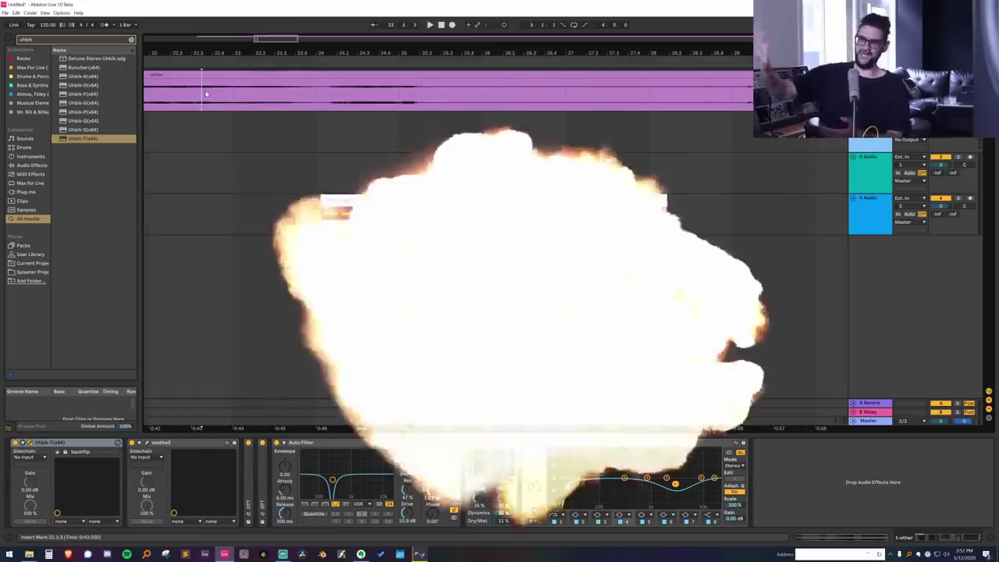
pyautogui.moveTo(298, 54); pyautogui.dragTo(306, 40)
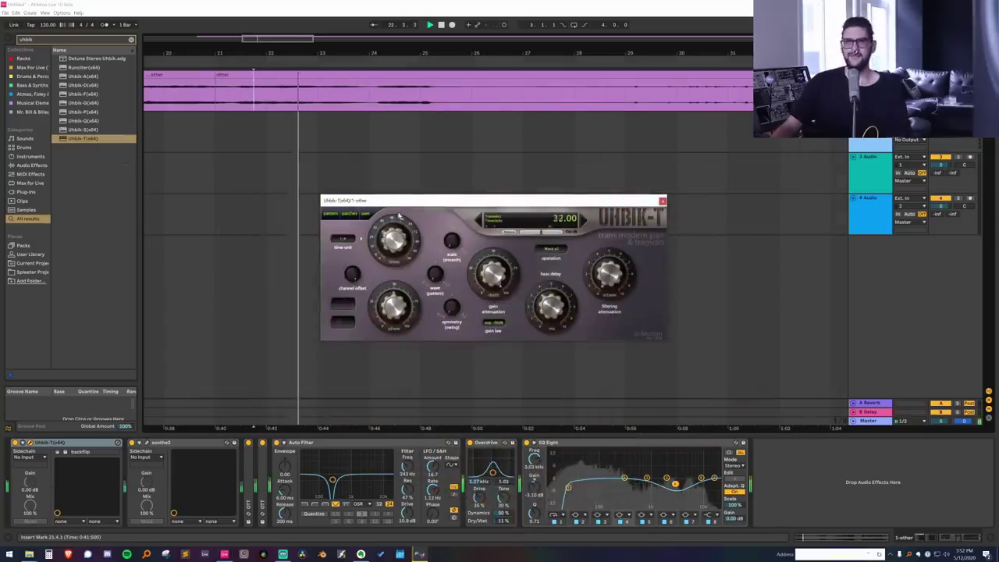
pyautogui.scroll(-4, 397, 236)
pyautogui.press('space')
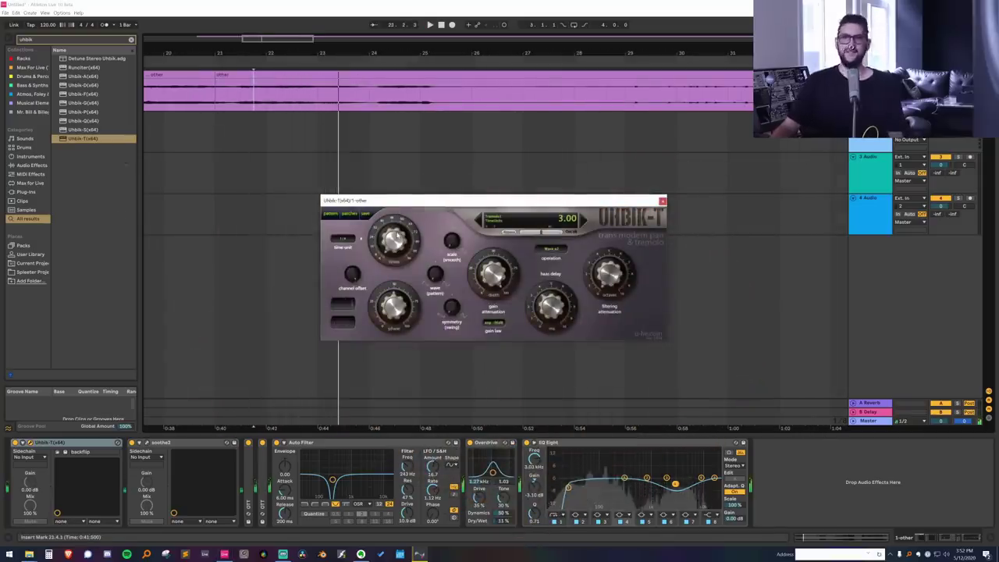